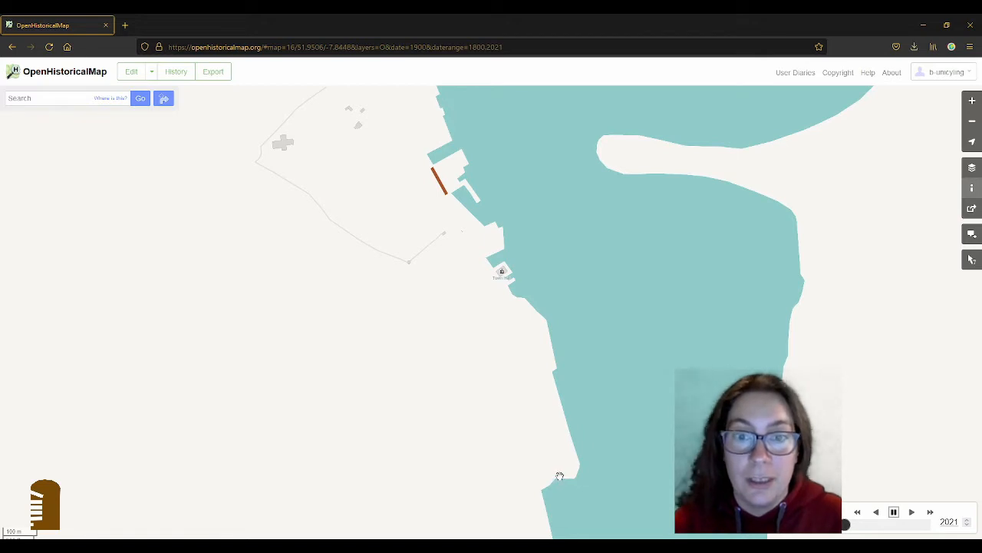
Open the map editor at the shoreline corner south of the town and discard the unsaved changes from the previous session.
scroll(498, 369, down, 1)
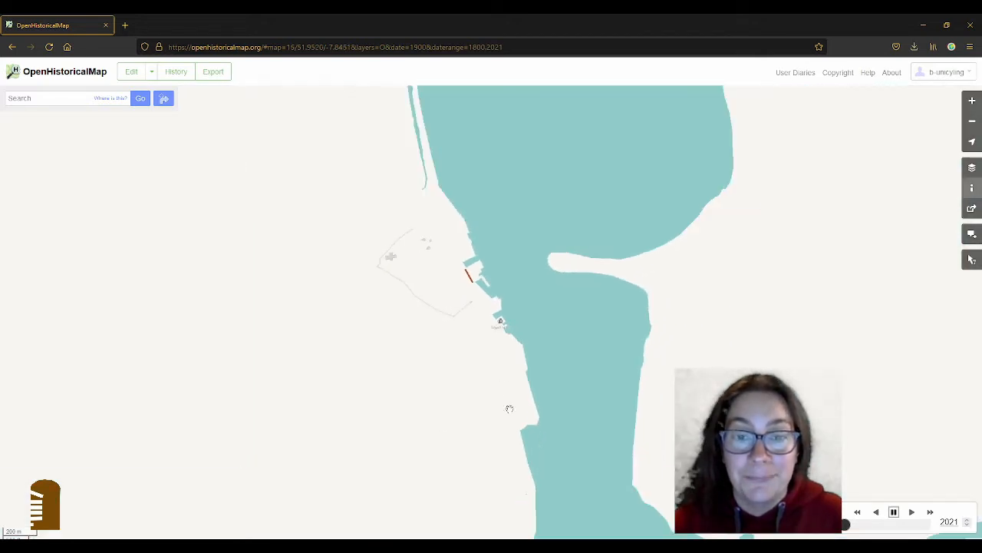
drag(512, 456, 514, 269)
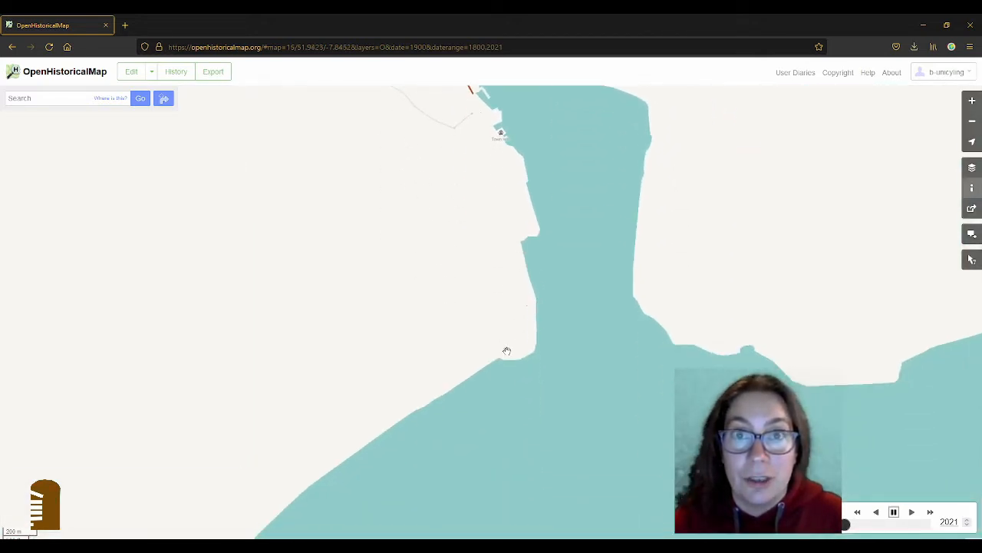
scroll(511, 345, up, 1)
scroll(493, 348, up, 1)
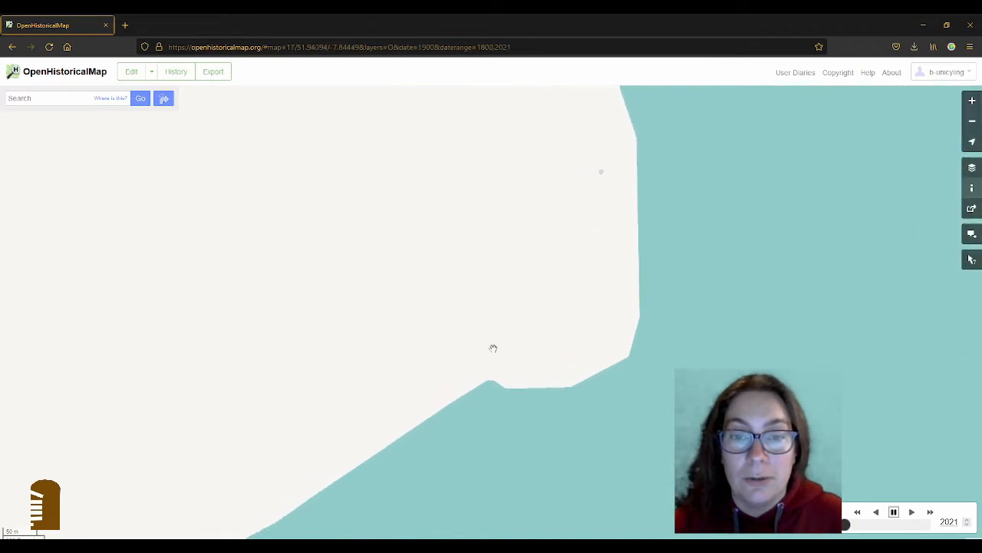
drag(500, 339, 499, 312)
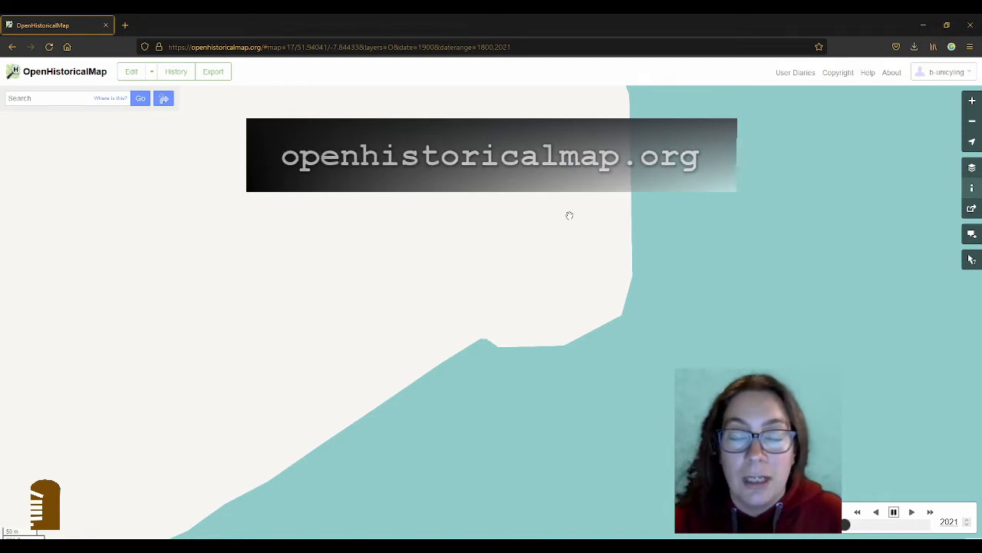
click(133, 73)
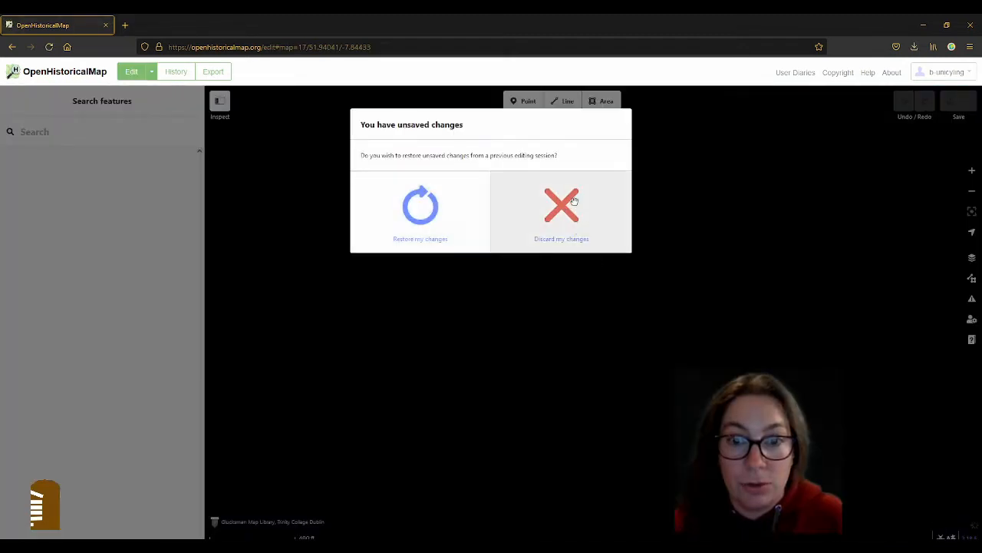
click(577, 227)
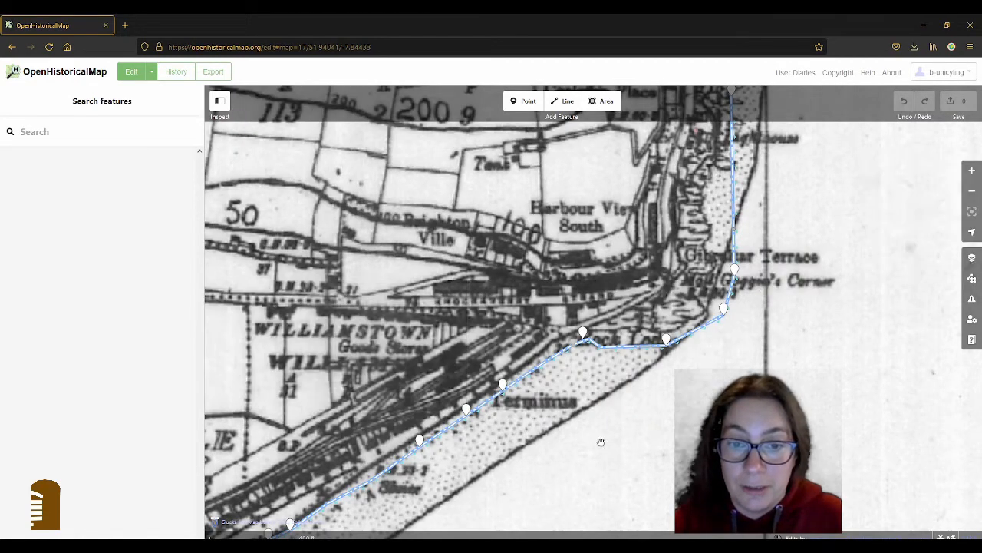
Switch the map background around the Williamstown railway terminus to Esri World Imagery (Clarity) Beta.
drag(573, 439, 660, 389)
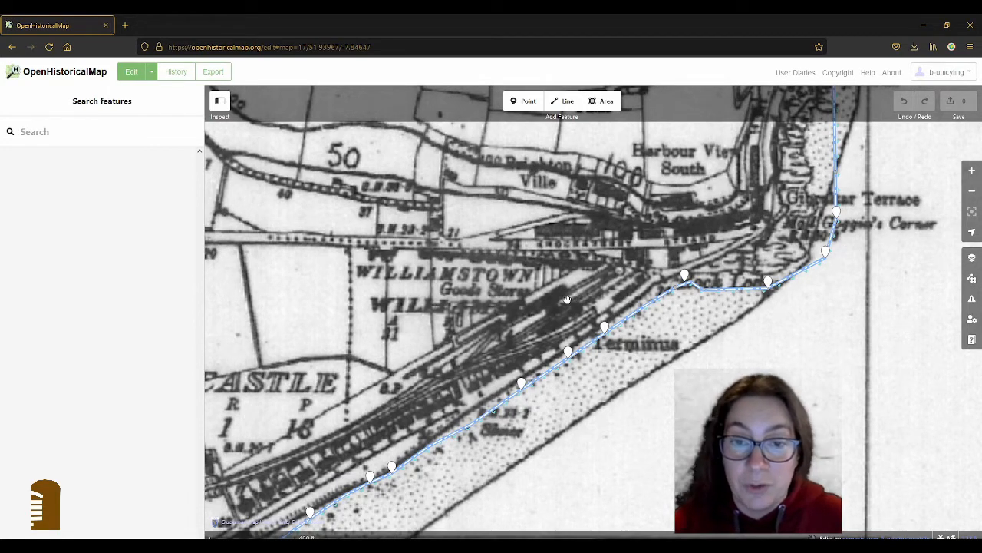
click(972, 259)
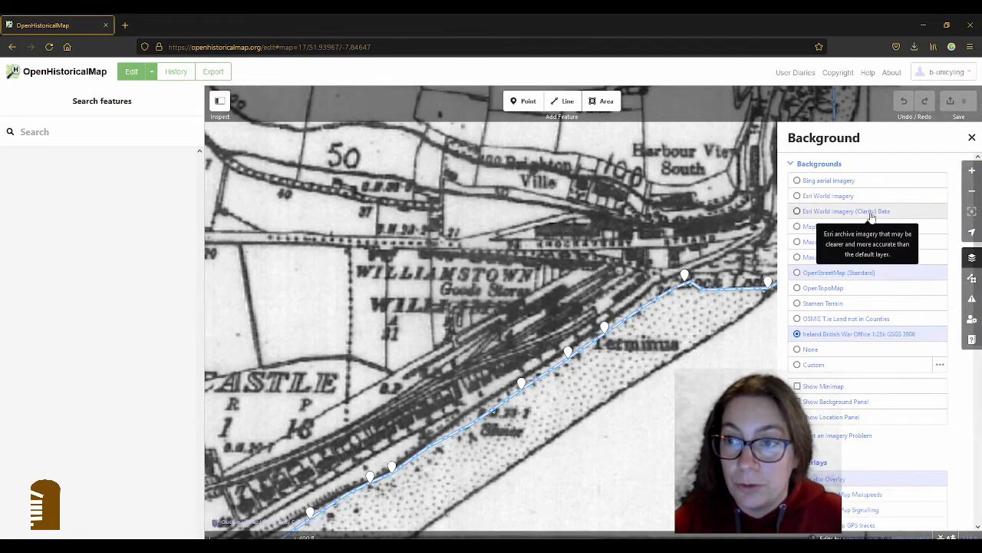
click(871, 214)
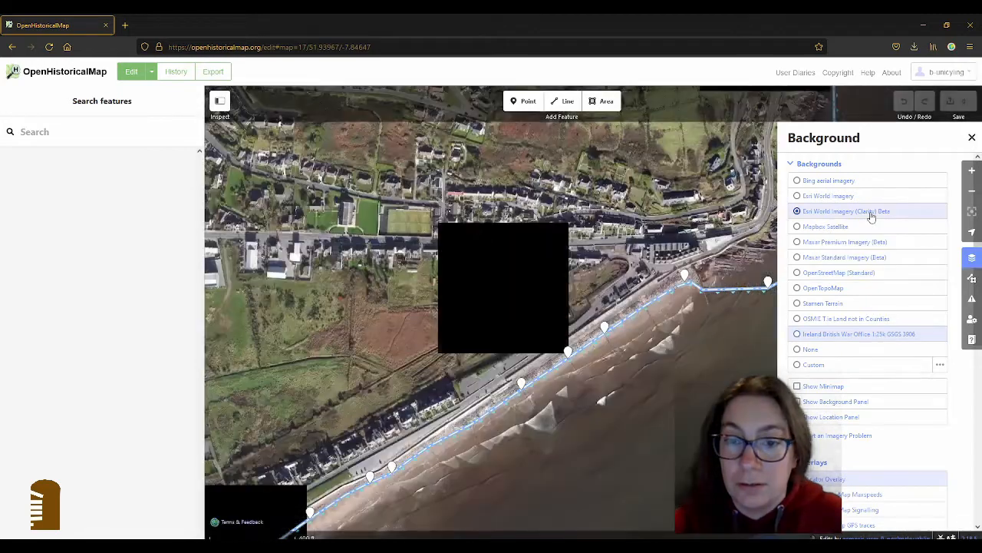
Draw a four-cornered area around the long roof of the station building north of the coastal road.
scroll(571, 328, up, 5)
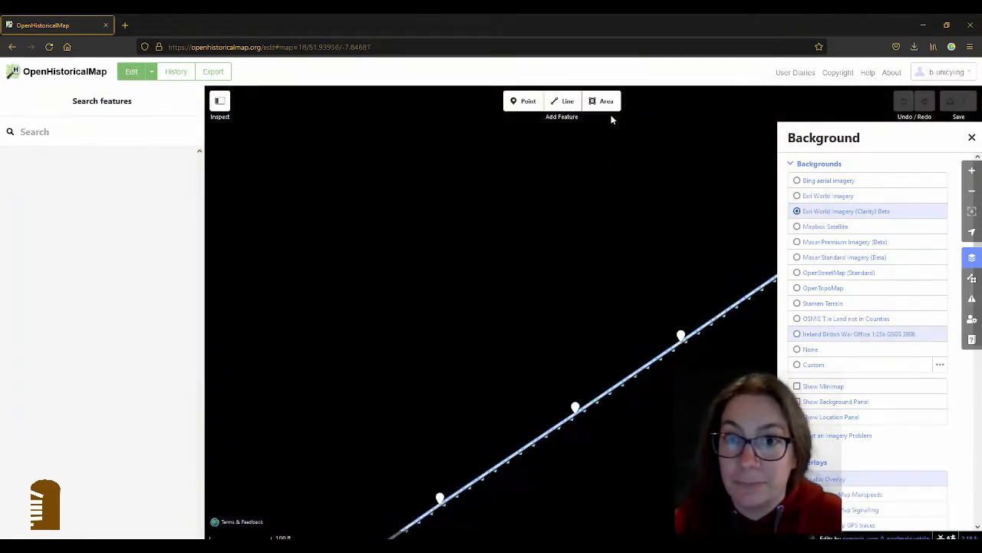
click(606, 102)
scroll(508, 325, up, 5)
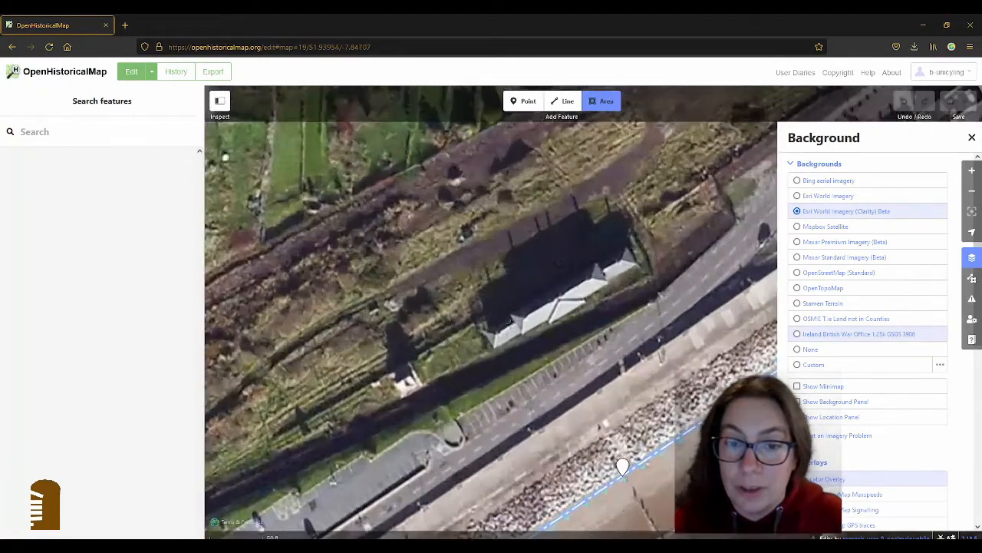
click(482, 329)
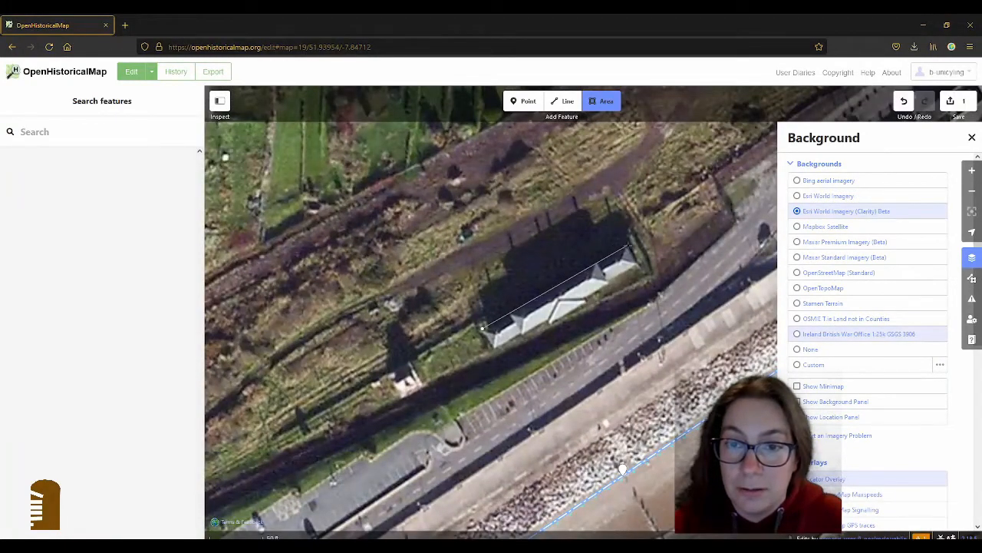
click(627, 245)
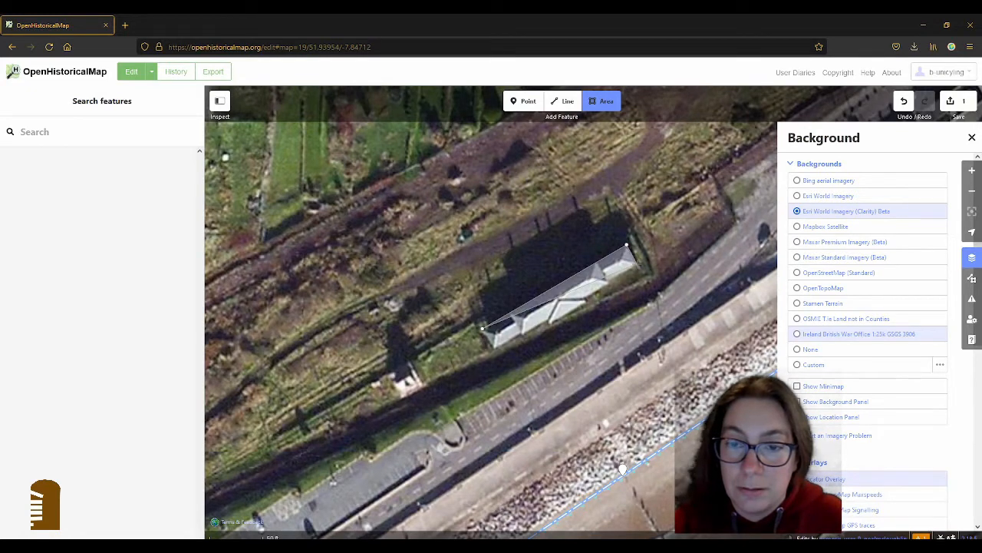
click(637, 263)
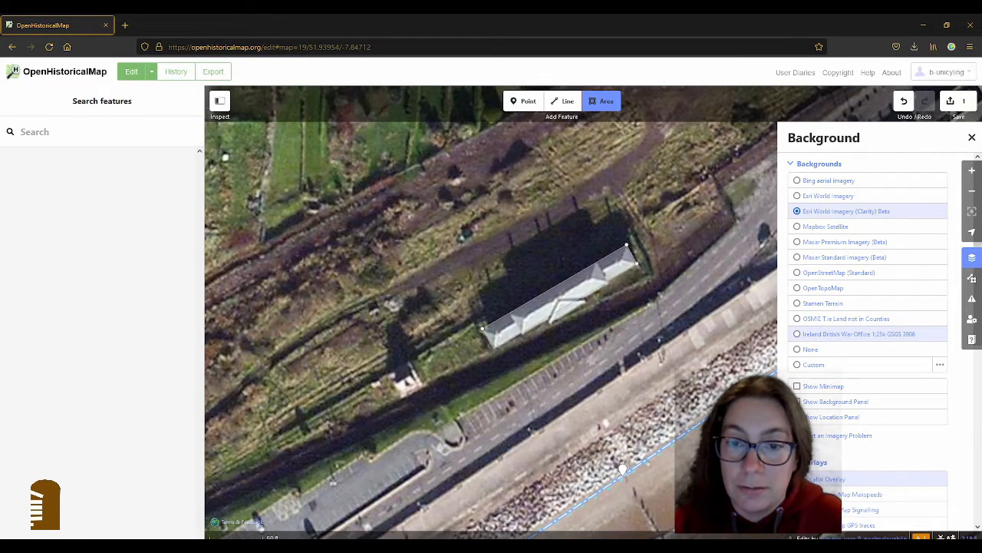
double_click(493, 349)
Add nodes on the outline's road-facing side to follow the projecting front section, and square the building's corners.
scroll(548, 319, up, 3)
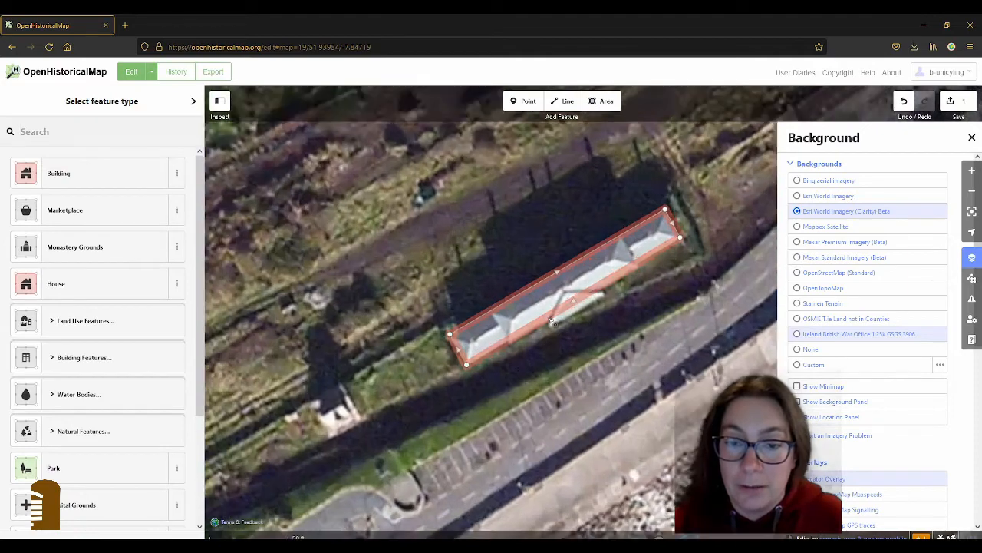
double_click(547, 318)
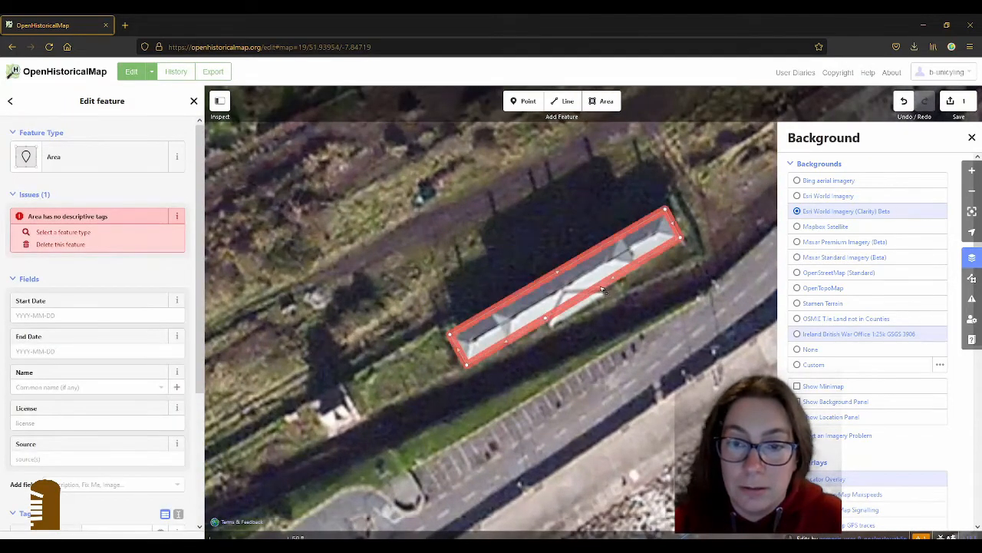
key(Escape)
drag(567, 316, 550, 328)
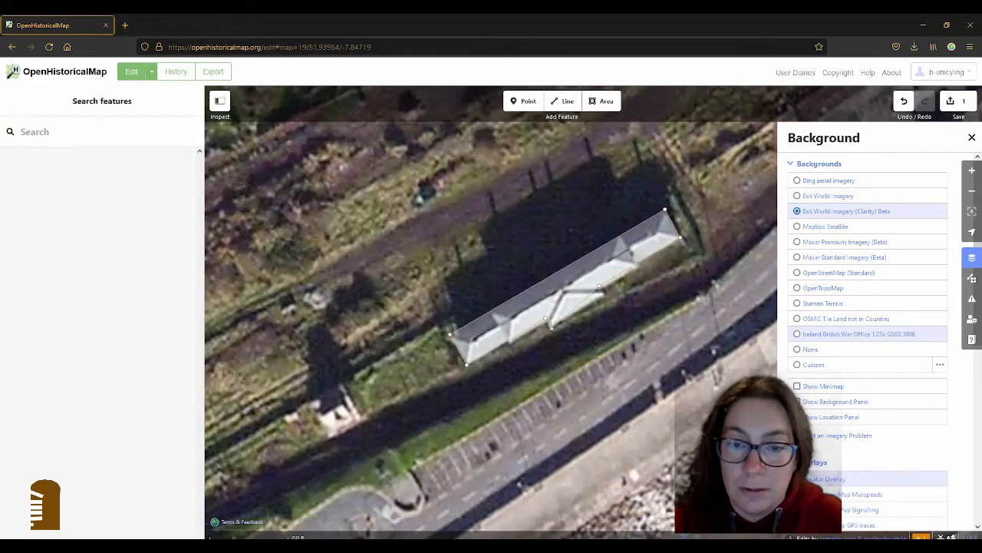
click(615, 270)
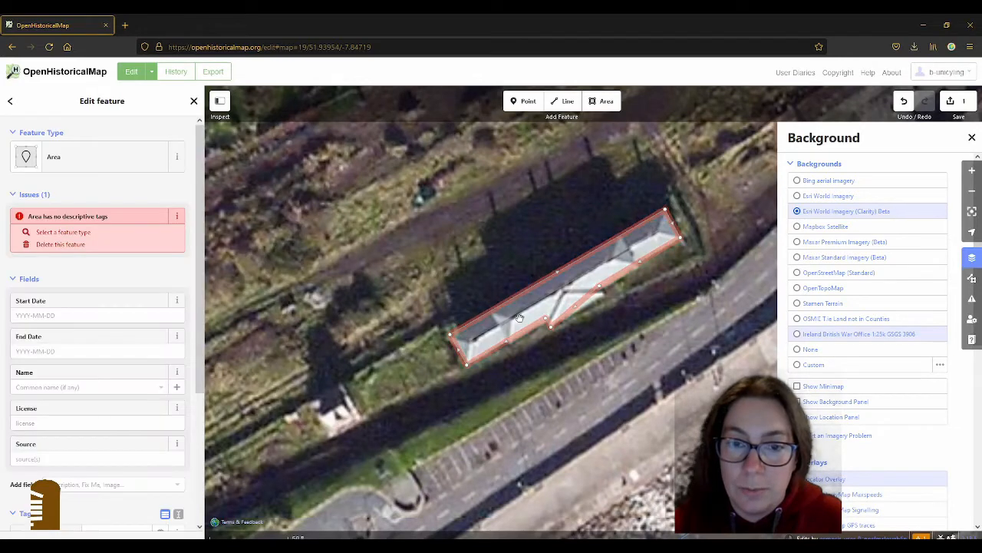
click(581, 311)
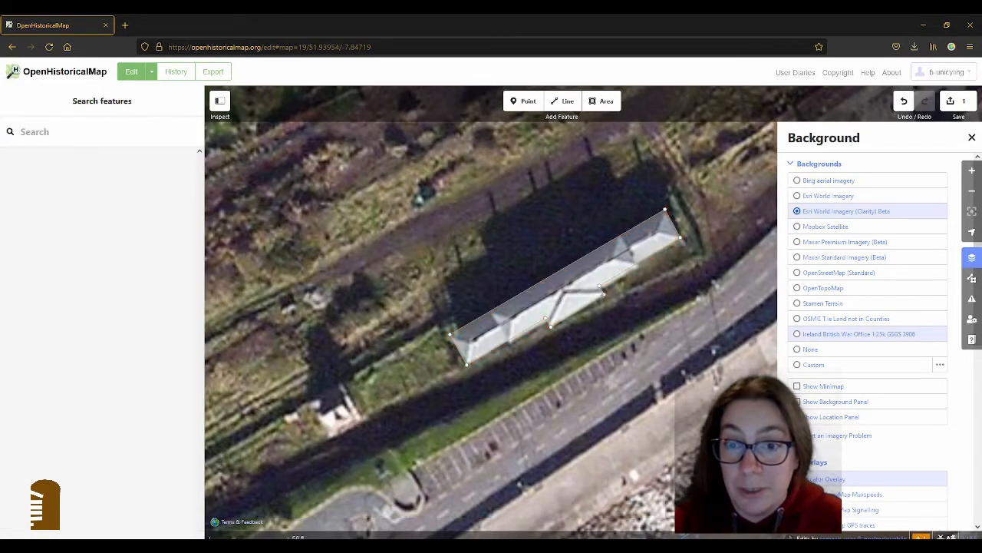
click(602, 302)
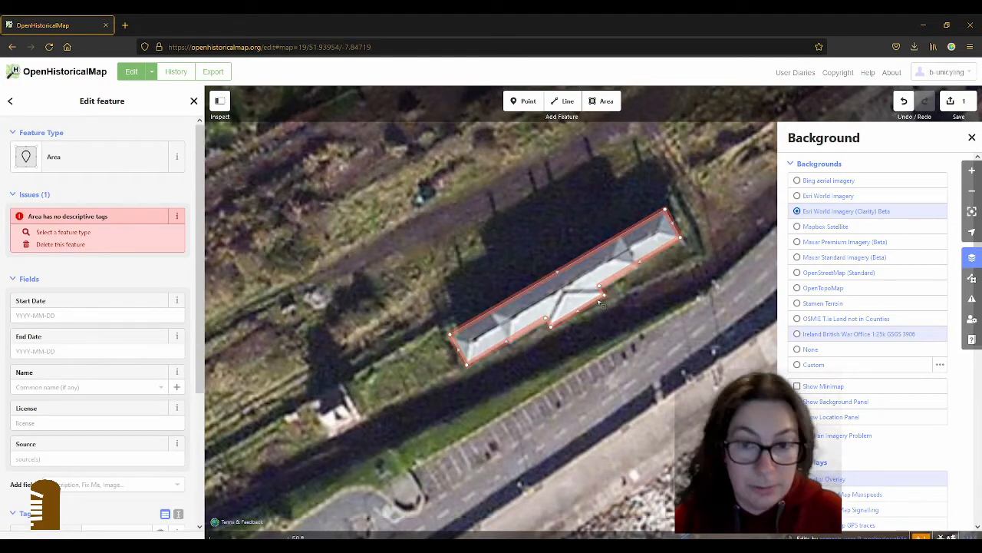
scroll(550, 282, down, 2)
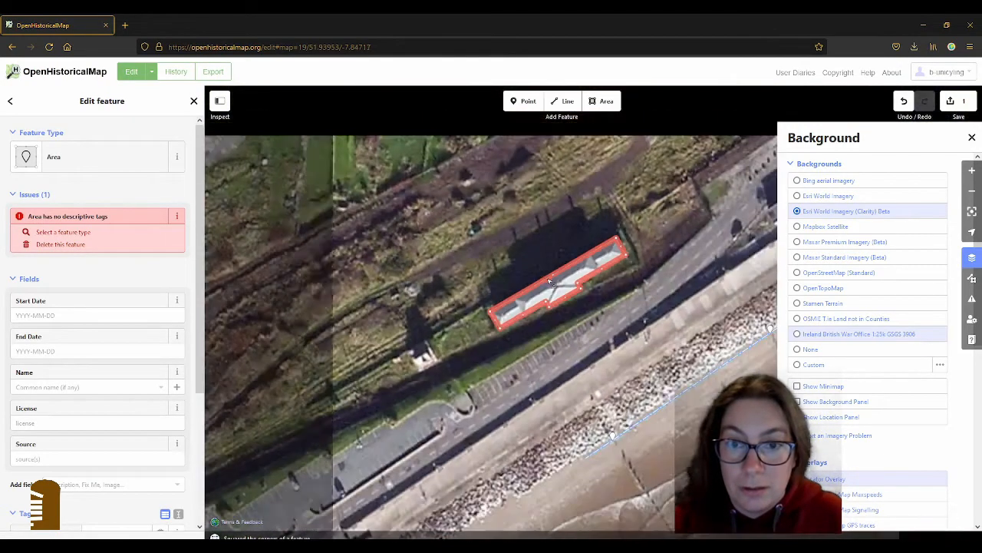
scroll(551, 282, down, 2)
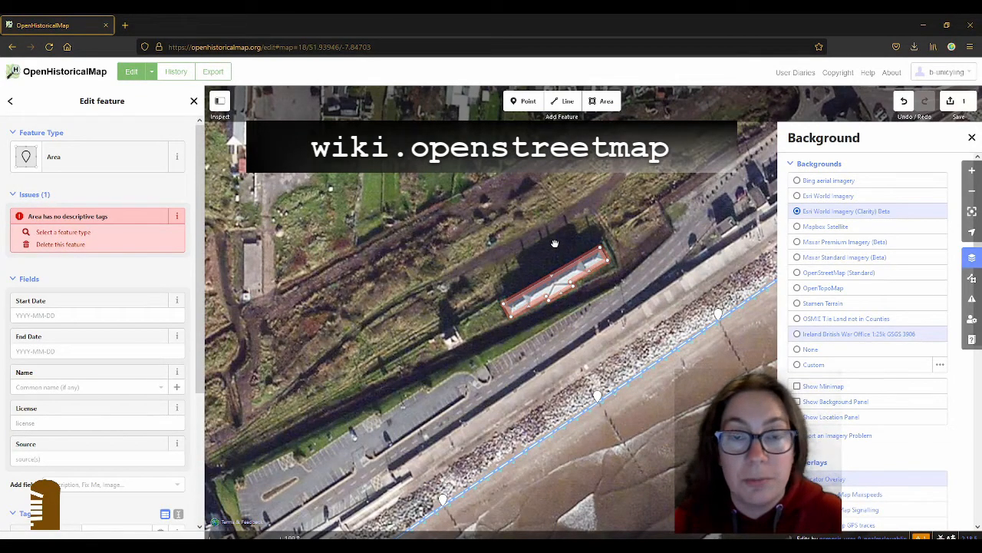
Switch to the OpenStreetMap Wiki and look up the station building tag on the Railway stations page.
key(alt+Tab)
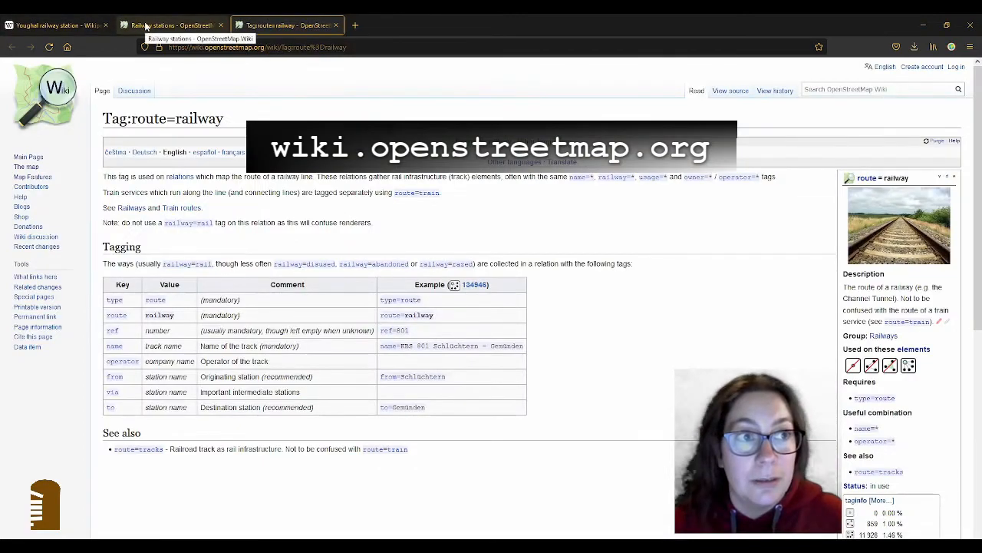
click(146, 26)
scroll(599, 237, up, 10)
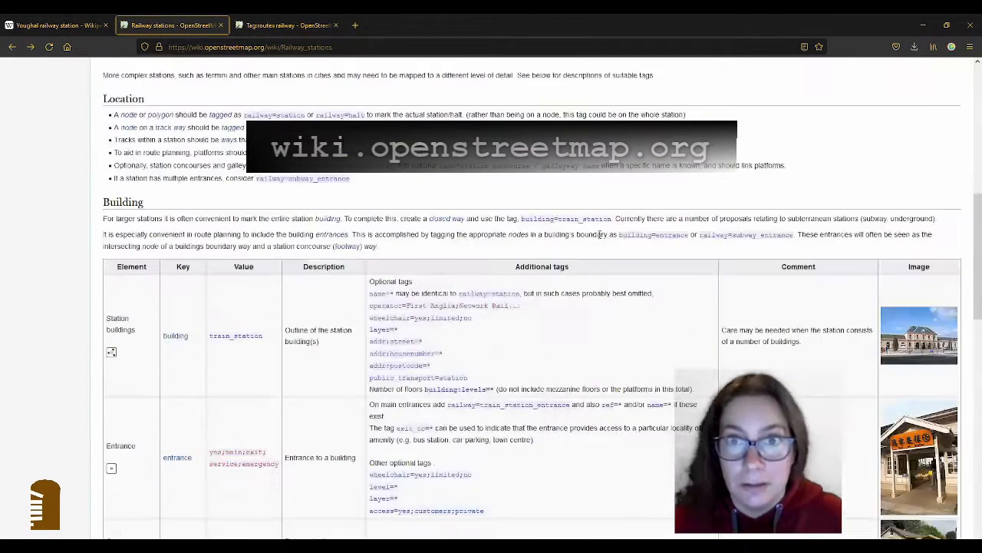
scroll(598, 236, up, 4)
scroll(603, 236, up, 3)
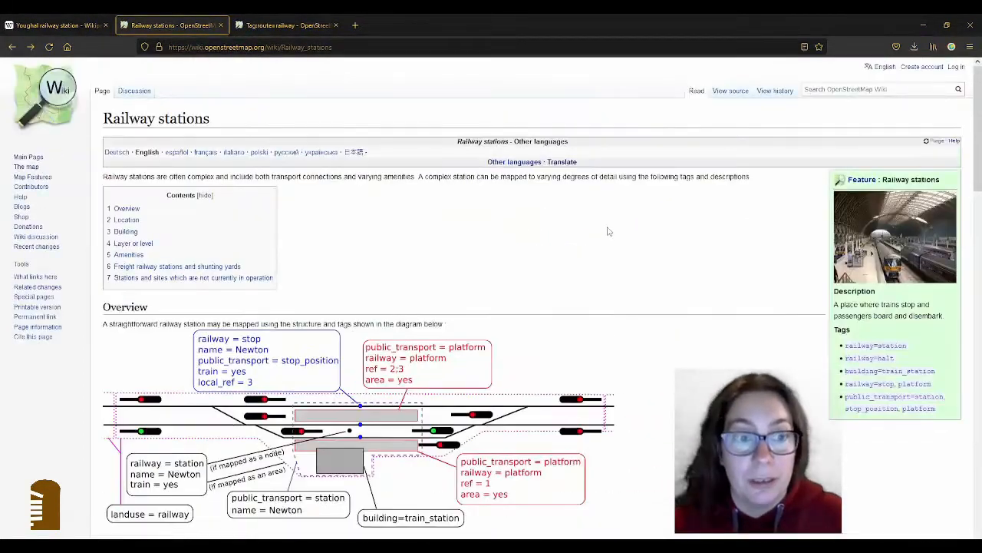
scroll(608, 231, down, 8)
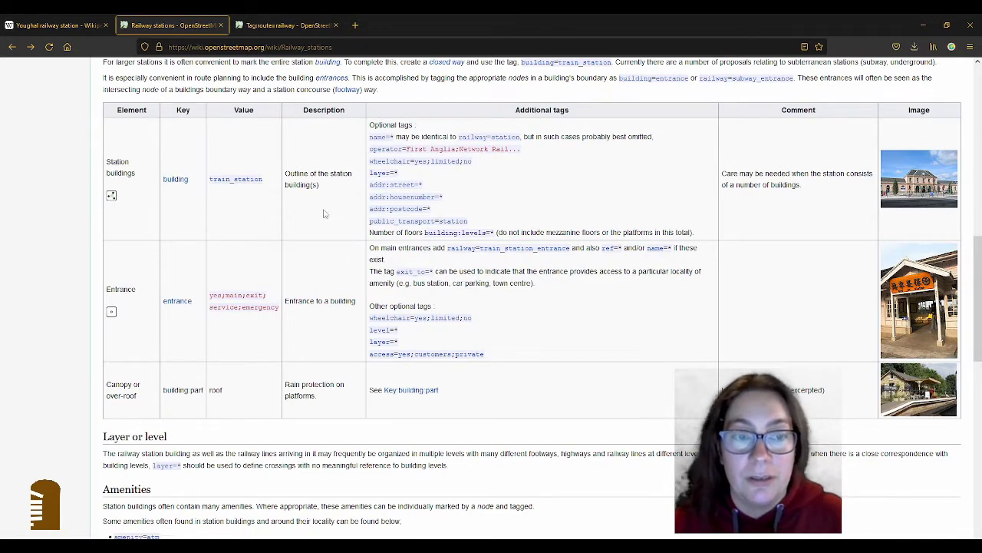
Return to the OpenHistoricalMap editor and change the outline's area tag key to building.
key(alt+Tab)
scroll(91, 343, down, 3)
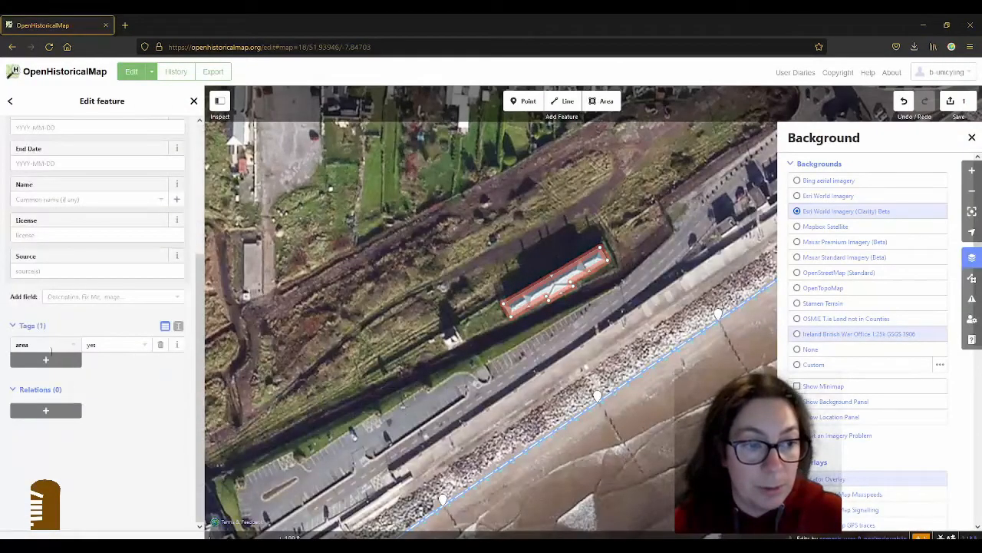
drag(51, 346, 4, 349)
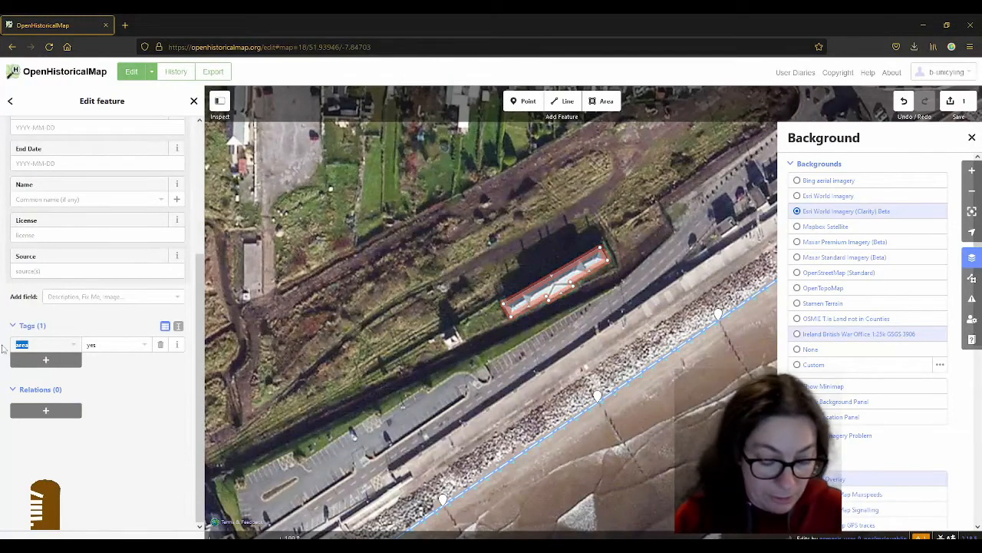
text(buildin)
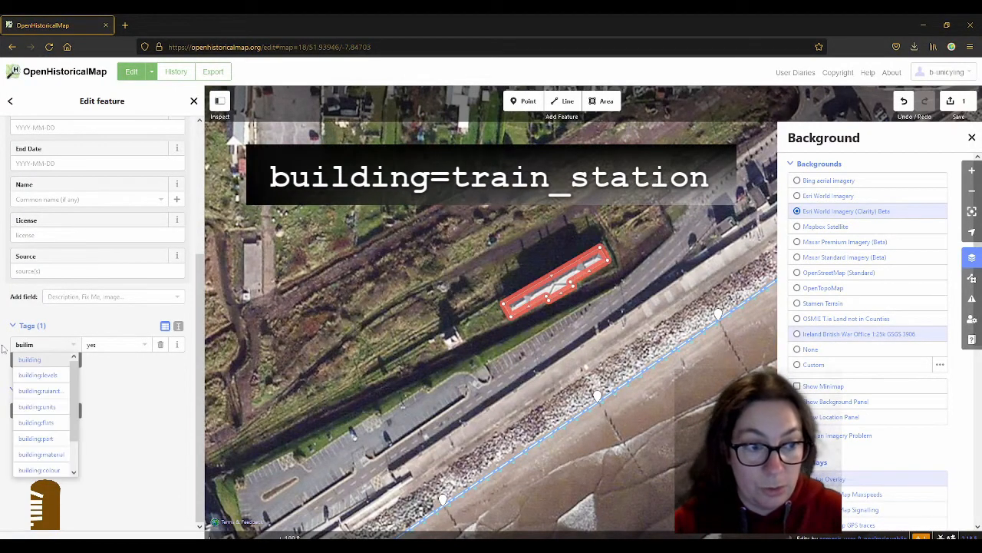
key(BackSpace)
key(BackSpace)
text(dim)
key(BackSpace)
key(BackSpace)
key(BackSpace)
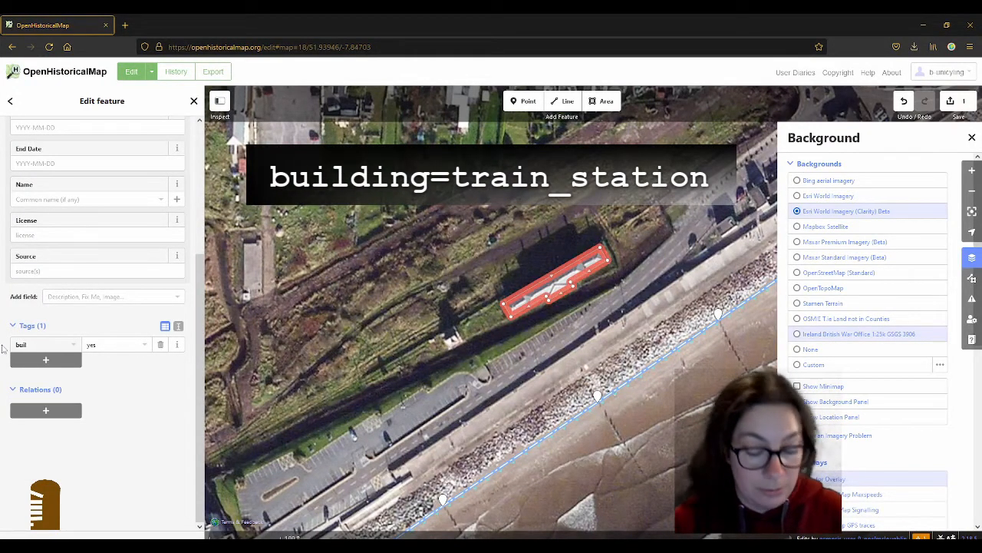
text(ding)
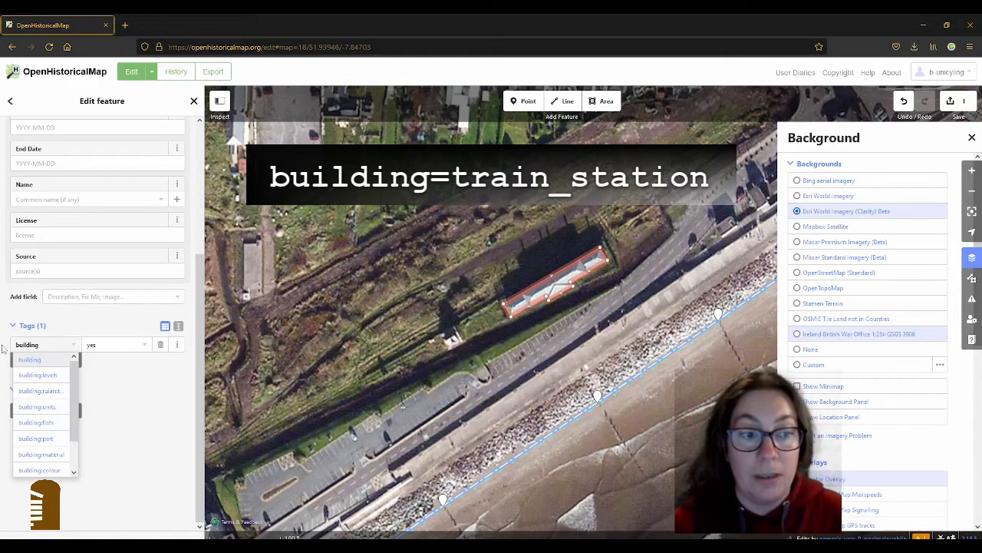
Set the value of the outline's building tag to train_station.
key(Tab)
text(trai)
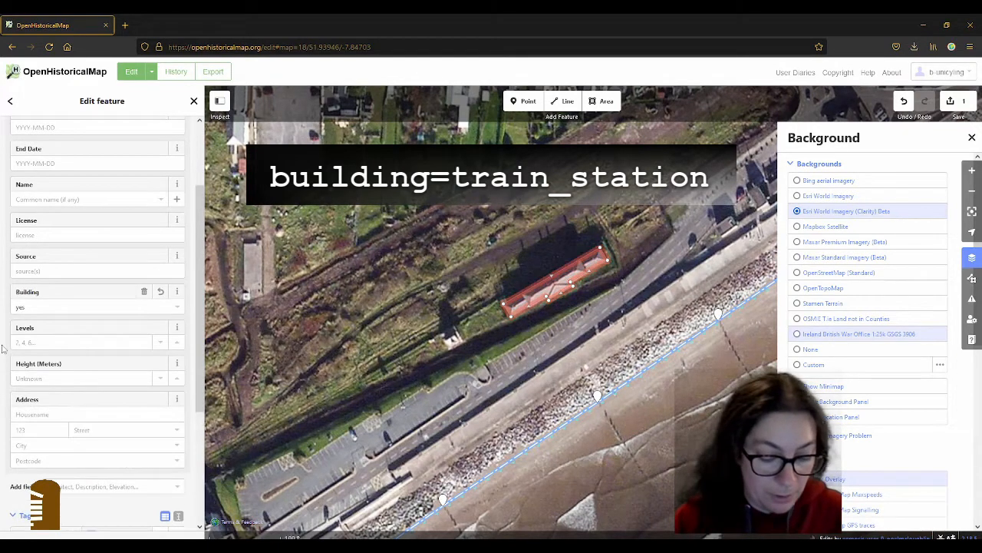
text(n_station)
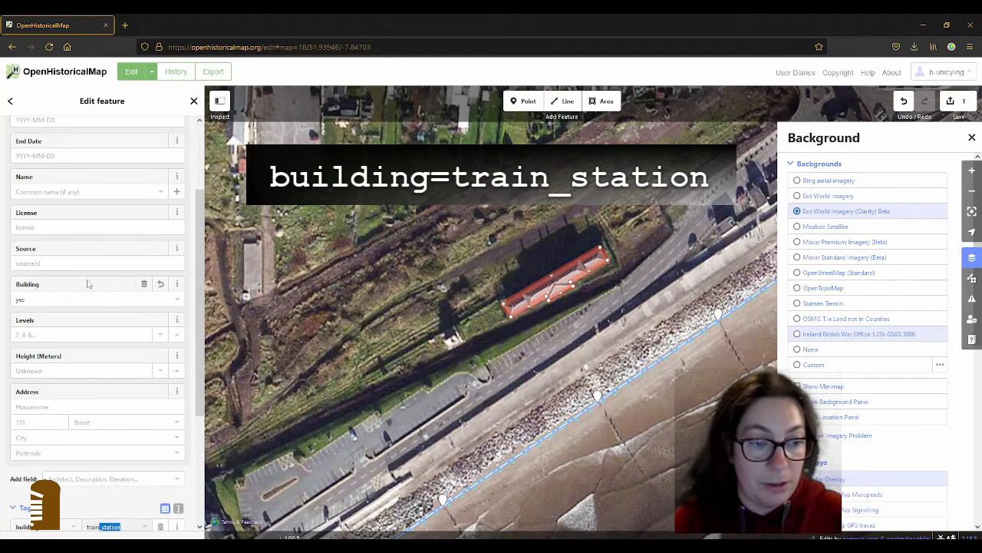
scroll(92, 338, down, 2)
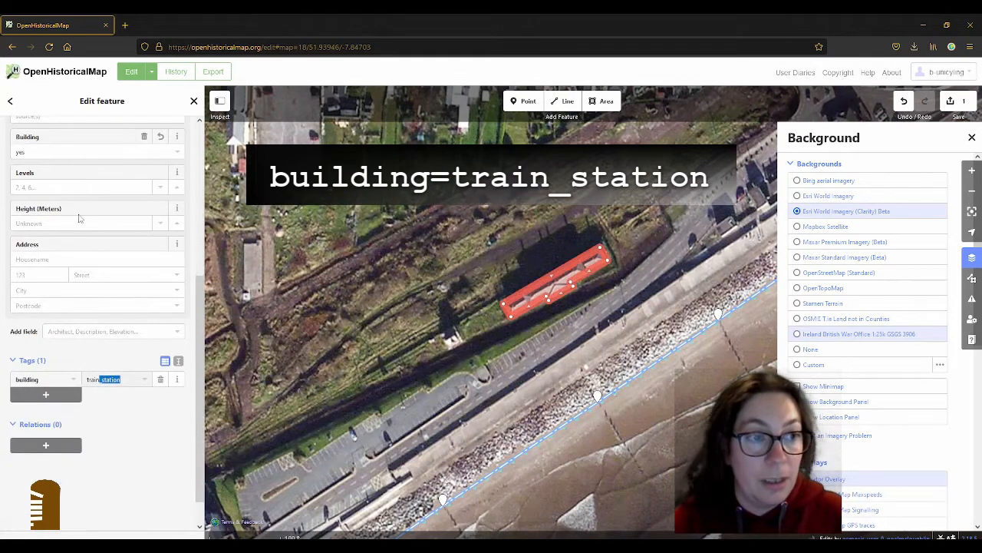
scroll(64, 214, up, 1)
key(Return)
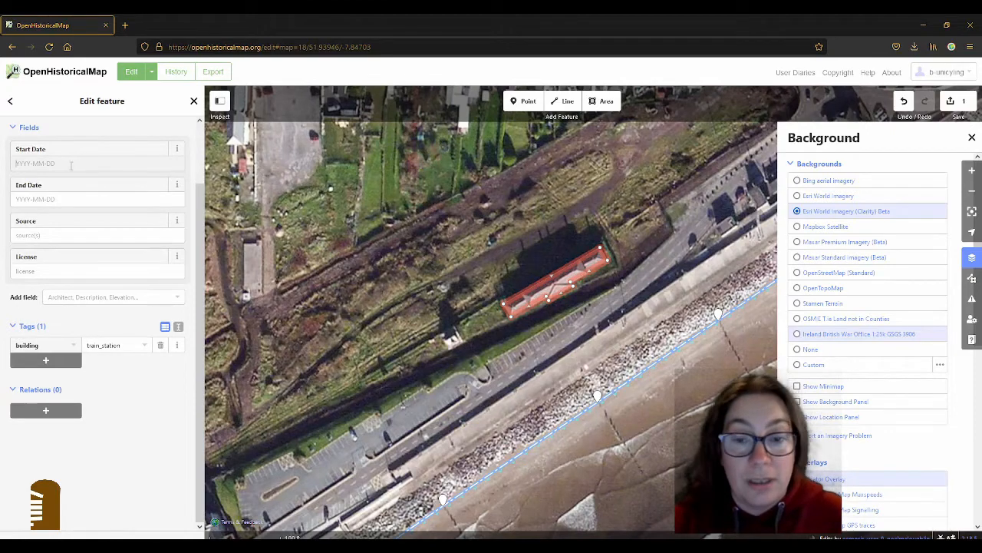
Switch to the Youghal railway station article on Wikipedia and look up the station's opening date.
key(alt+Tab)
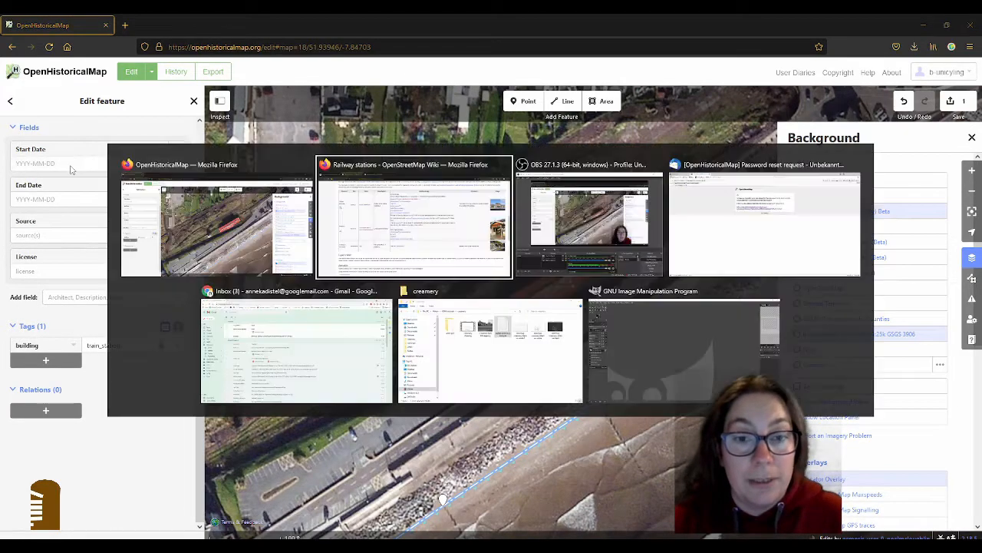
click(44, 23)
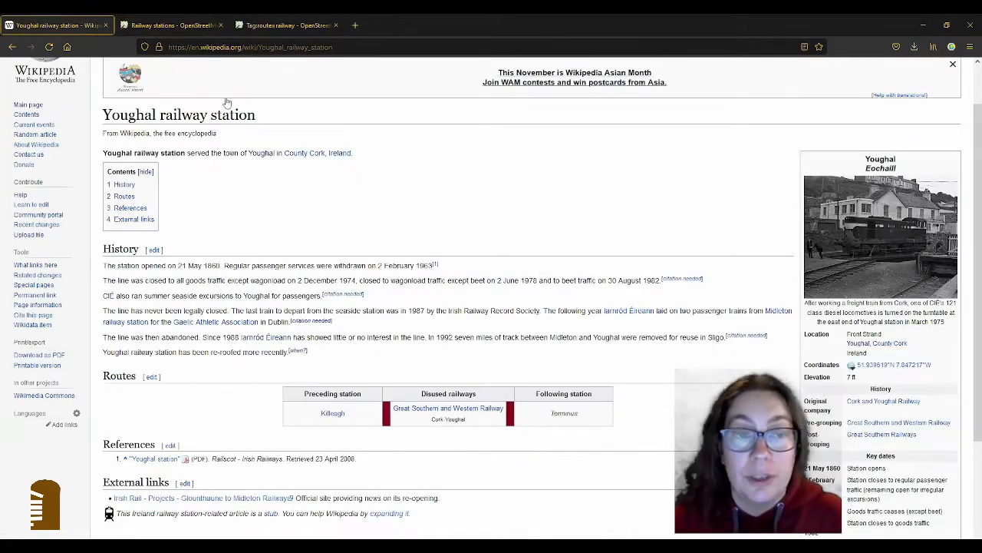
scroll(354, 153, up, 2)
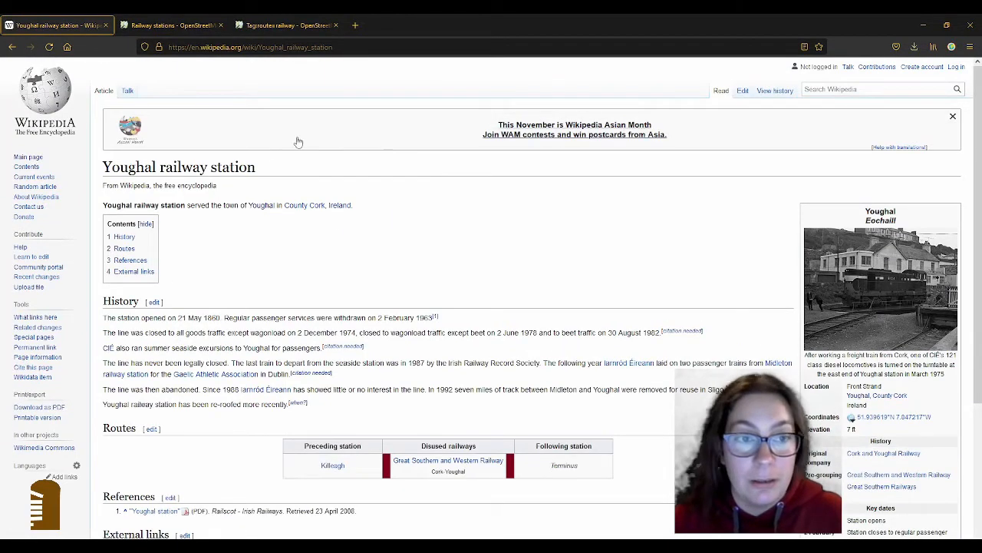
scroll(360, 135, down, 2)
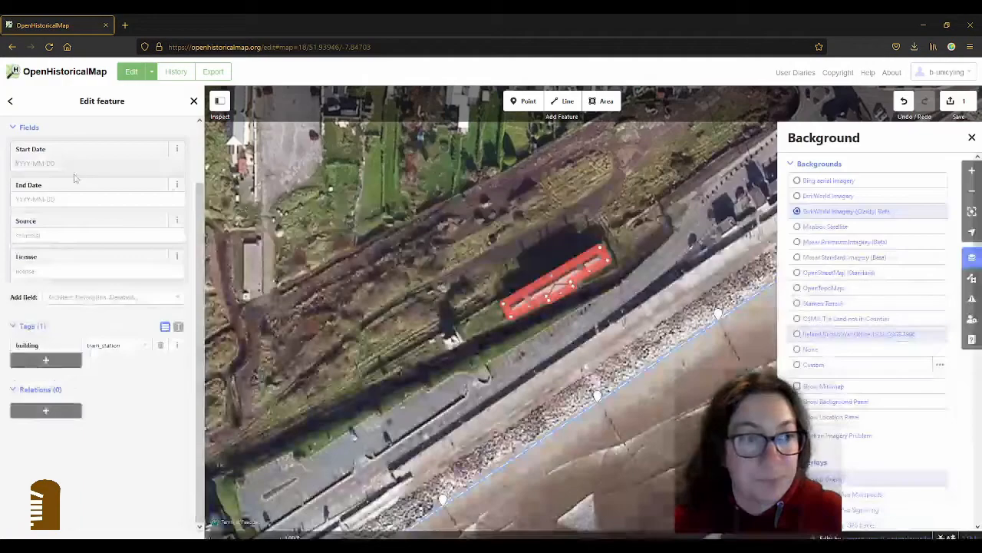
Return to the OpenHistoricalMap editor and set the station building's start date to 1860-05-21, checking the day against Wikipedia.
text(-05-)
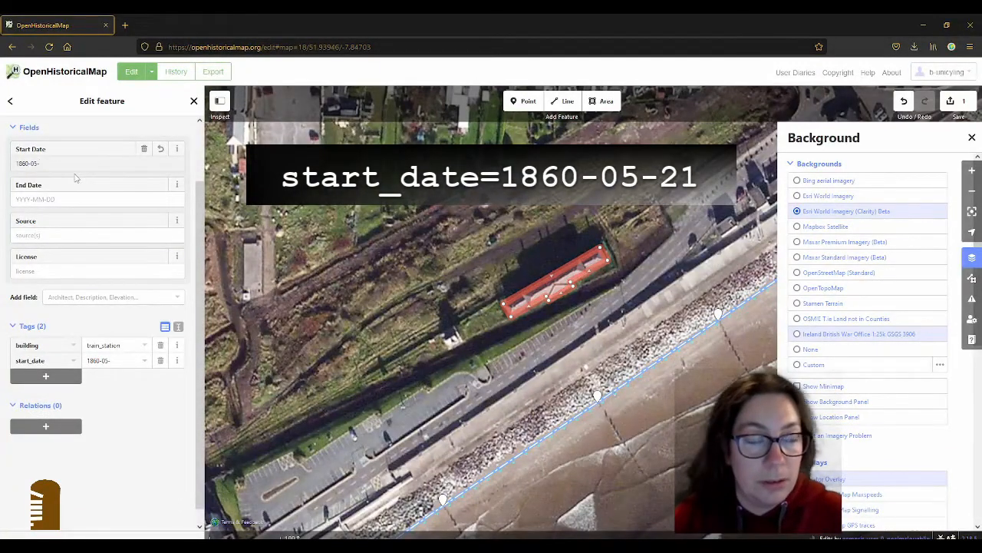
key(alt+Tab)
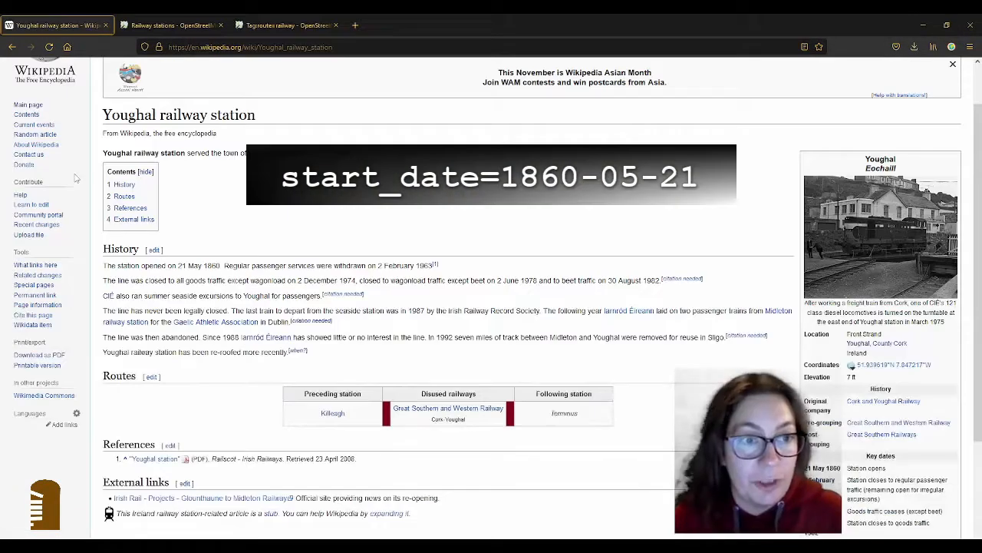
key(alt+Tab)
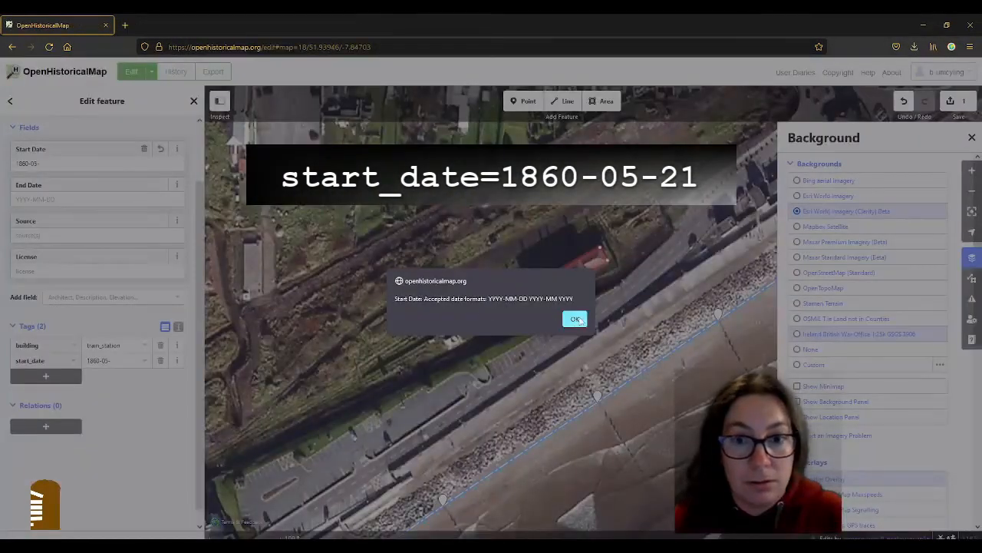
key(Return)
click(107, 158)
text(1860-05-21)
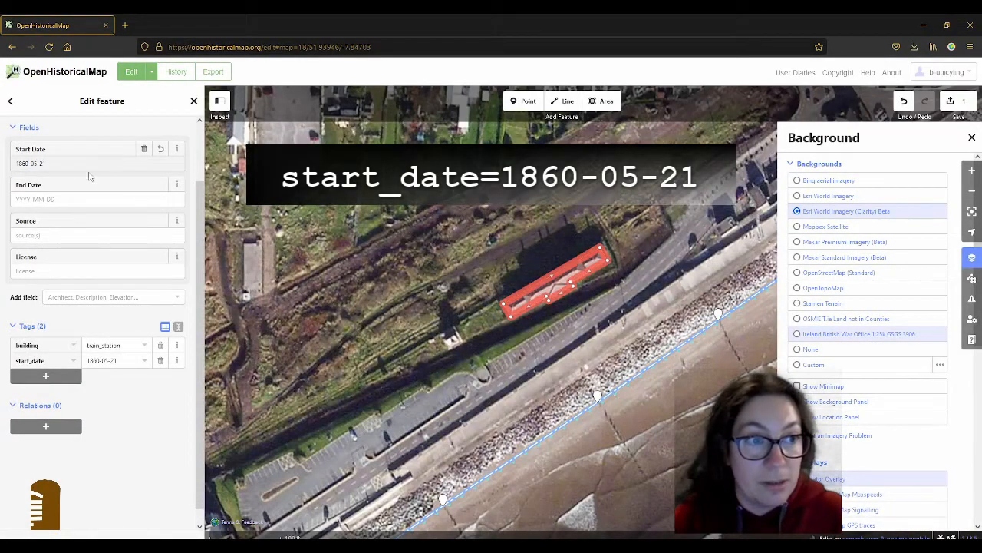
Look up the end of beet traffic in the Wikipedia article and set the building's end date to 1982-08-30.
click(103, 202)
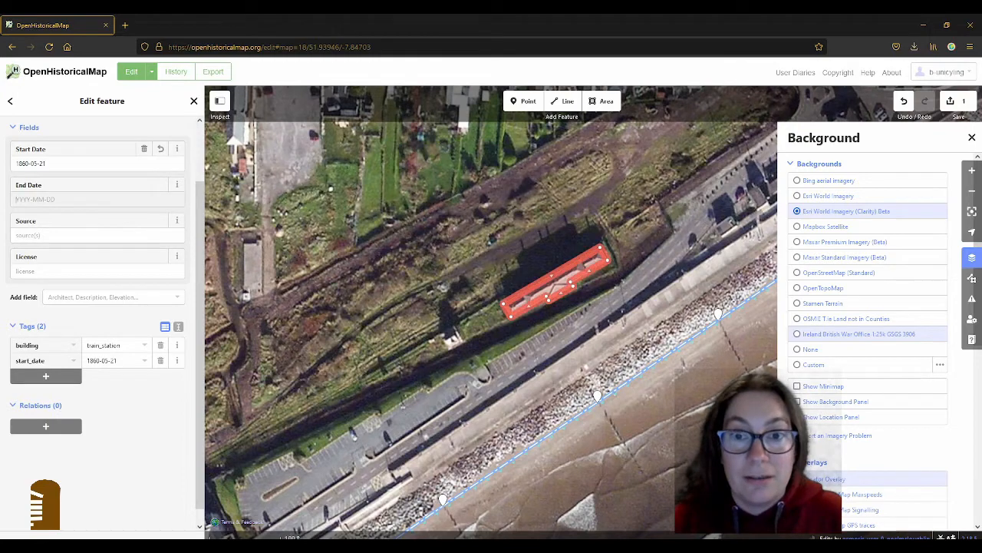
key(alt+Tab)
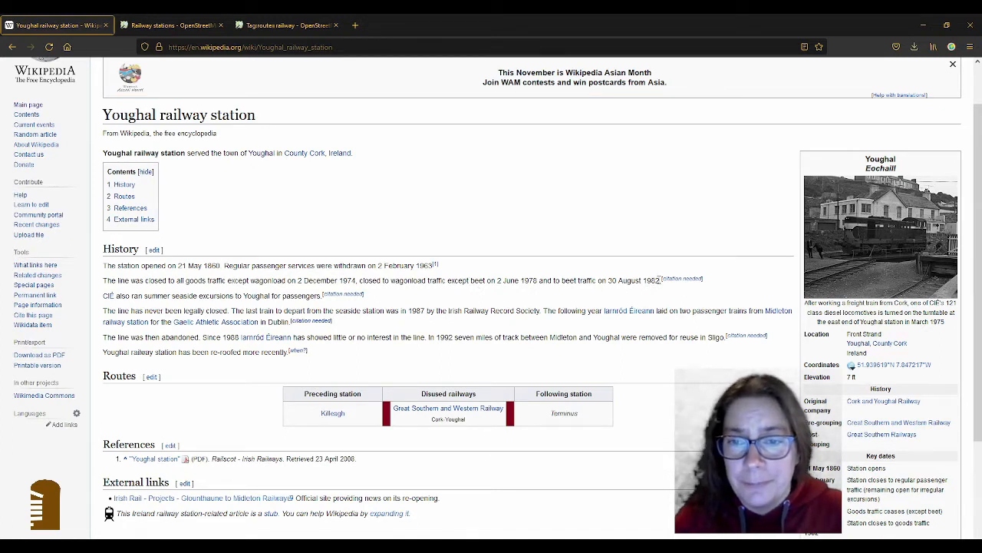
drag(659, 280, 608, 280)
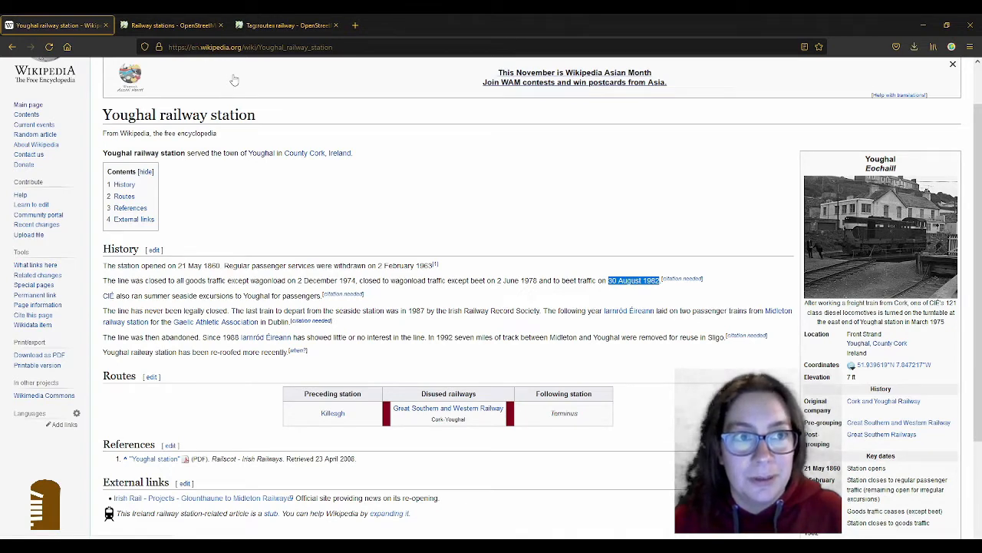
key(alt+Tab)
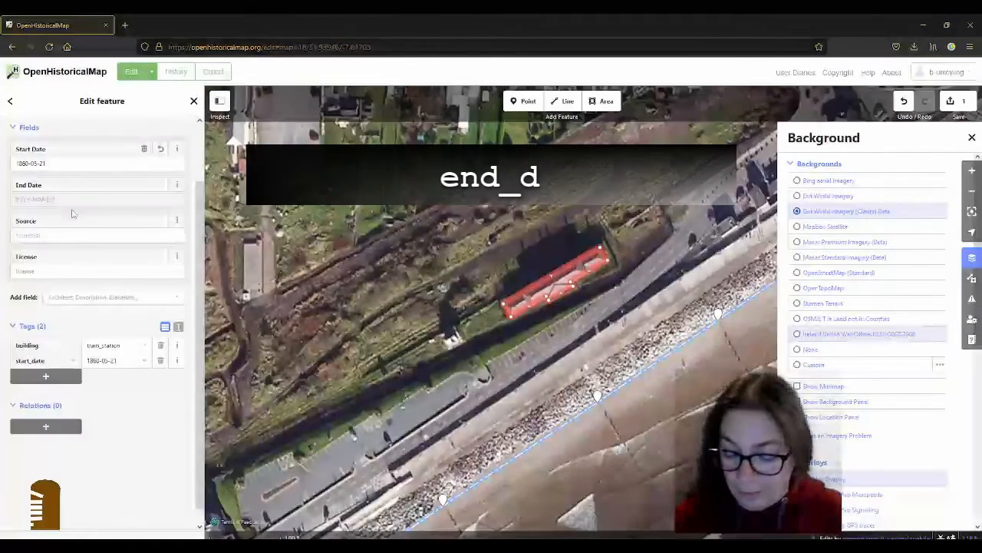
text(19)
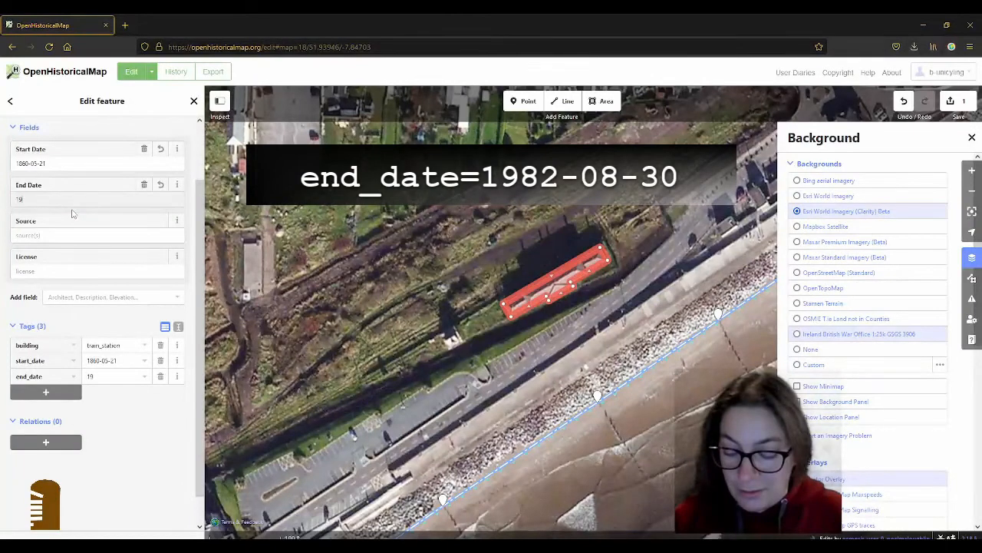
text(82-08-30)
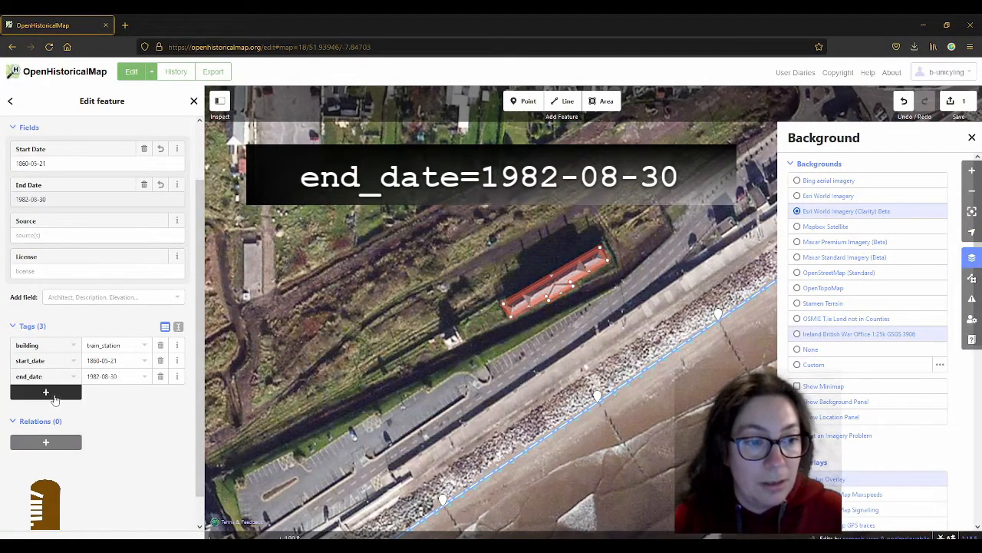
Enter wikipedia as the source of the station building.
click(52, 230)
text(wi)
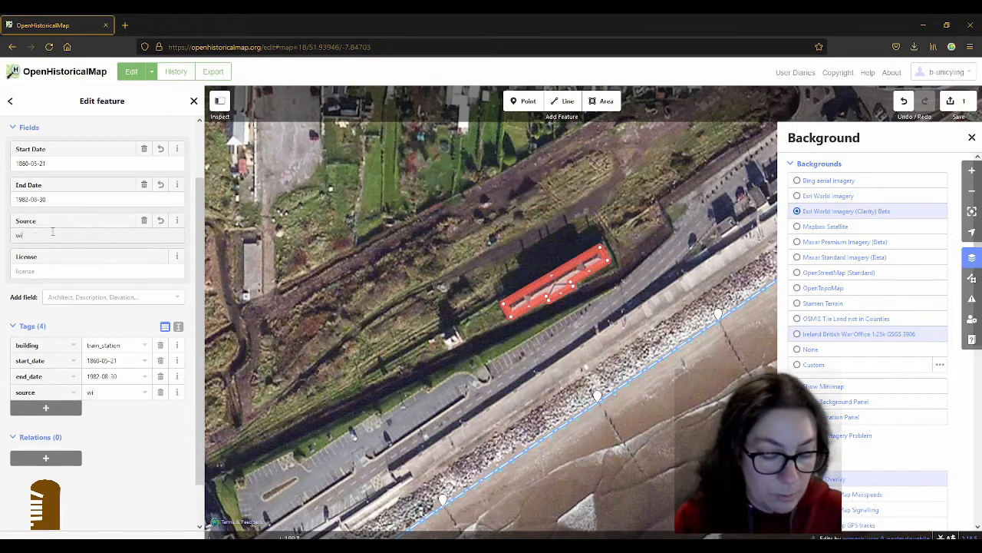
text(kipedia)
Add a wikipedia tag with the value en:Youghal railway station, copying the title from the Wikipedia article.
click(45, 407)
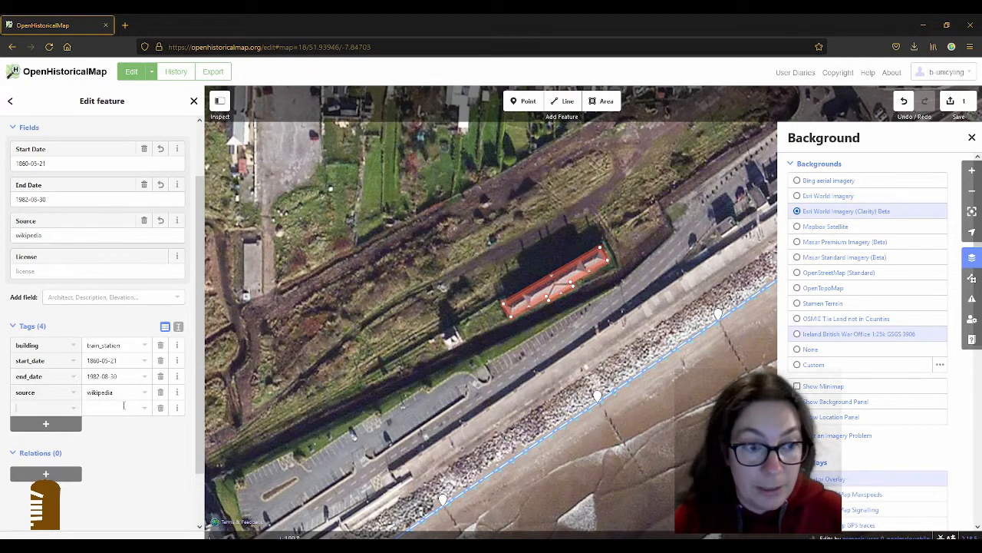
text(wikipedia)
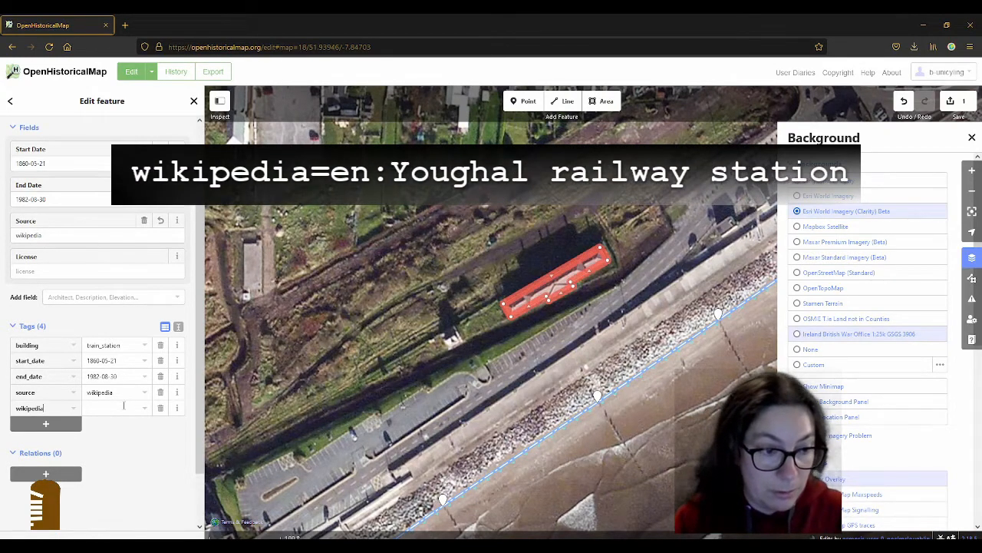
click(123, 405)
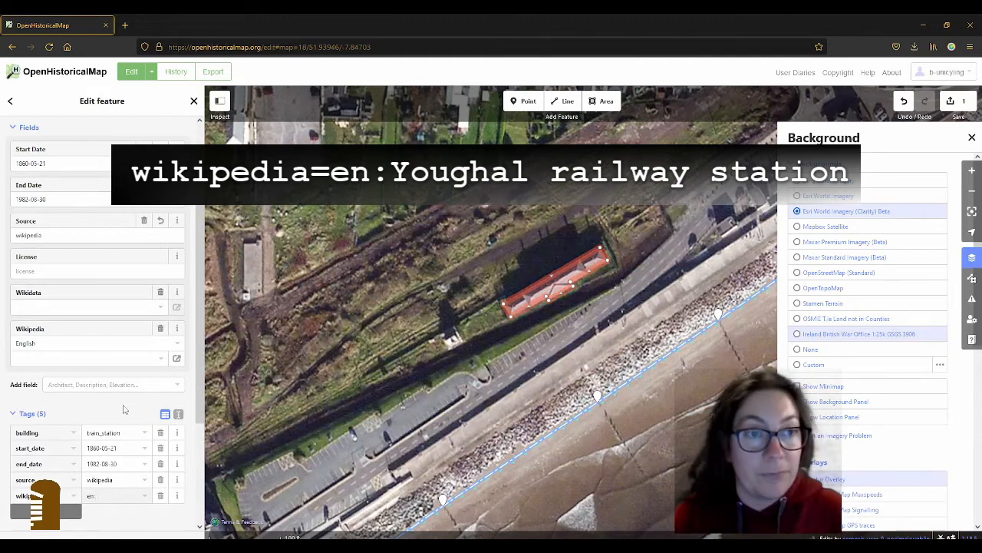
key(alt+Tab)
drag(256, 116, 103, 116)
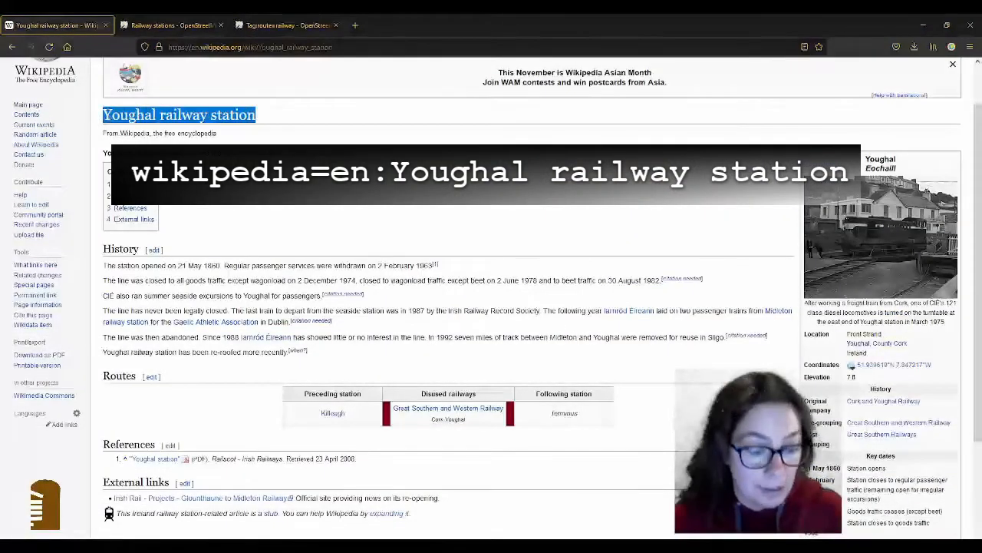
key(ctrl+c)
key(alt+Tab)
key(ctrl+v)
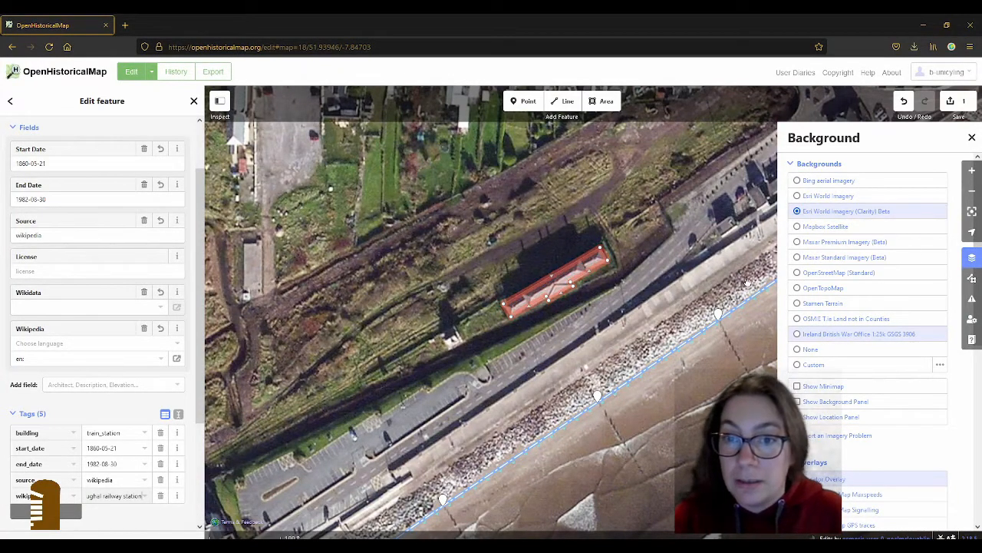
Show the Ireland British War Office 1:25k GSGS 3906 background, and examine the Youghal railway station photos on Wikimedia Commons.
click(841, 336)
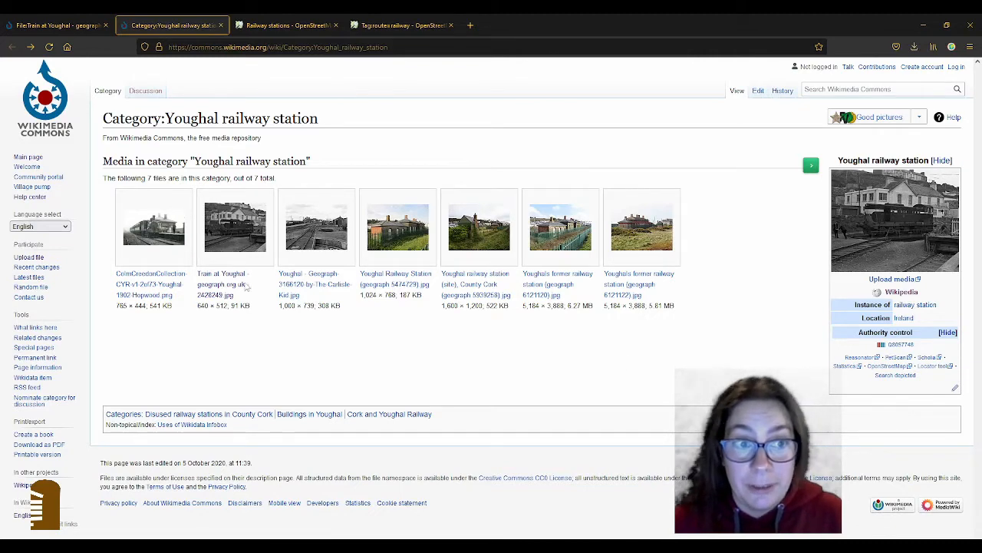
click(161, 233)
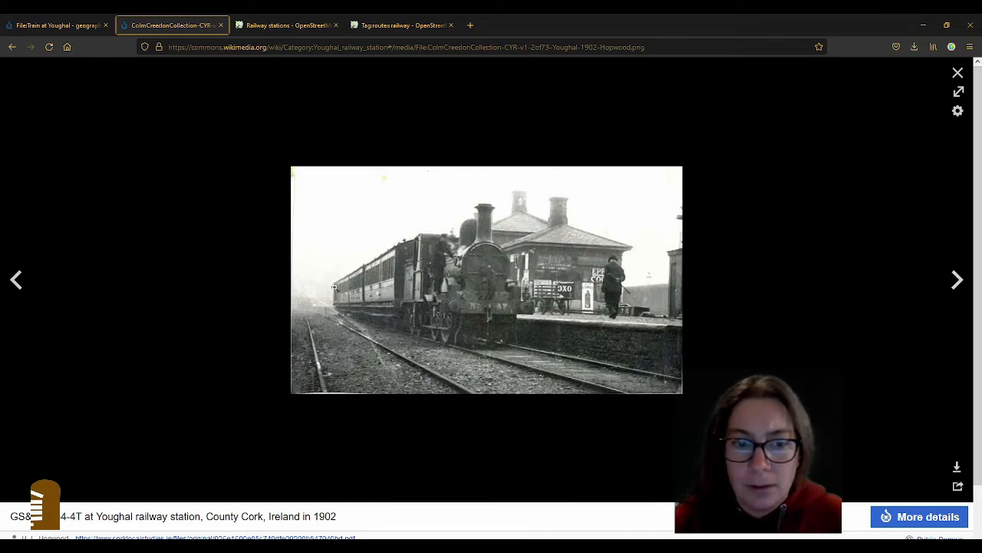
click(957, 280)
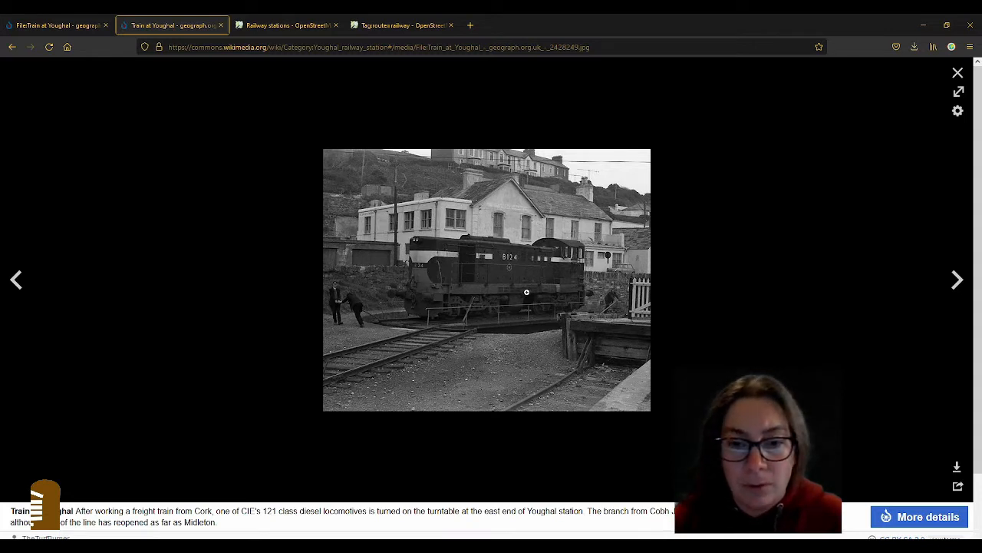
click(960, 281)
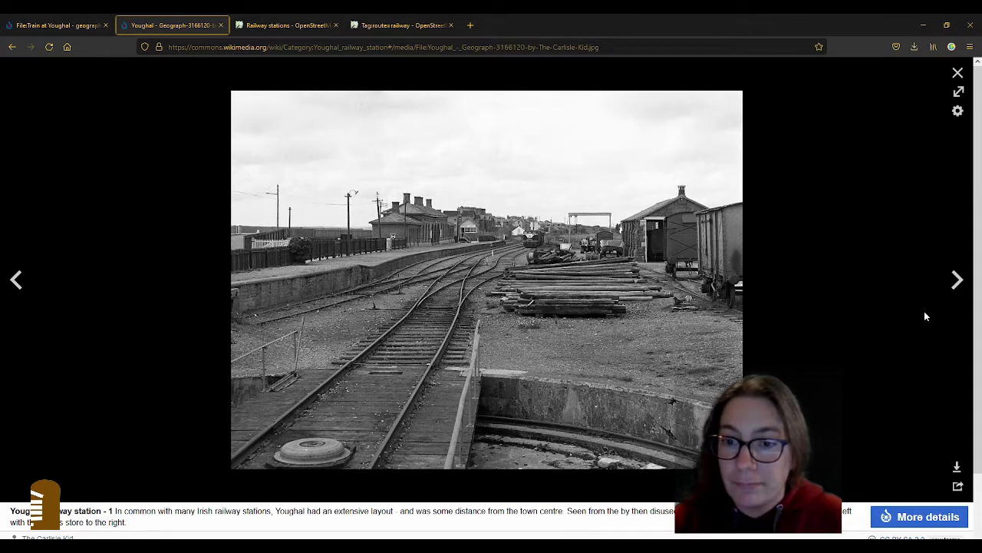
click(960, 283)
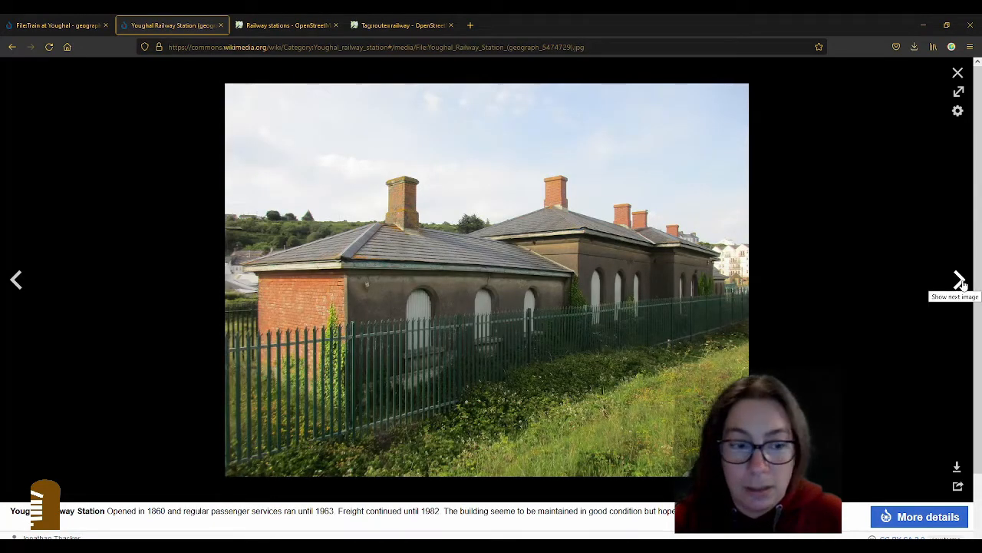
click(960, 282)
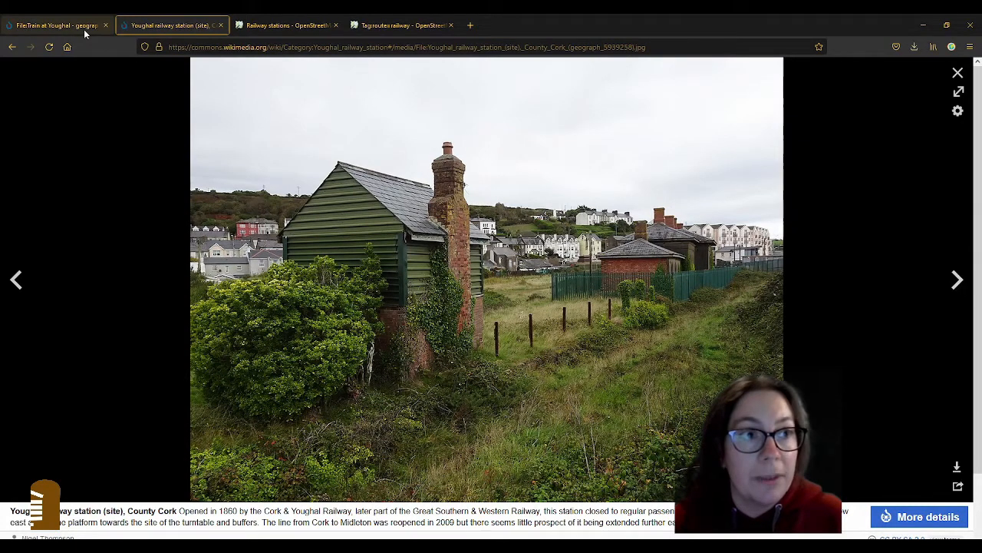
click(959, 281)
click(959, 282)
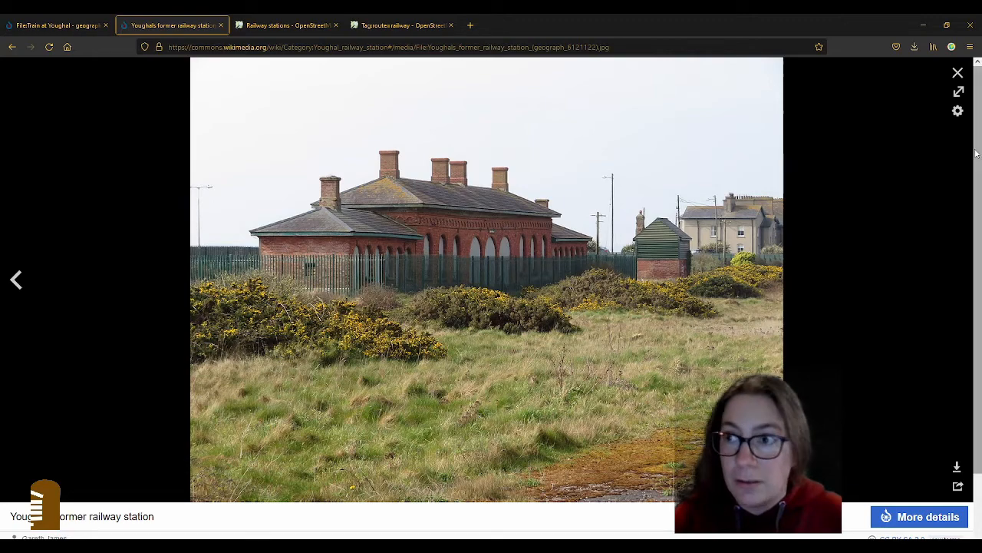
click(958, 75)
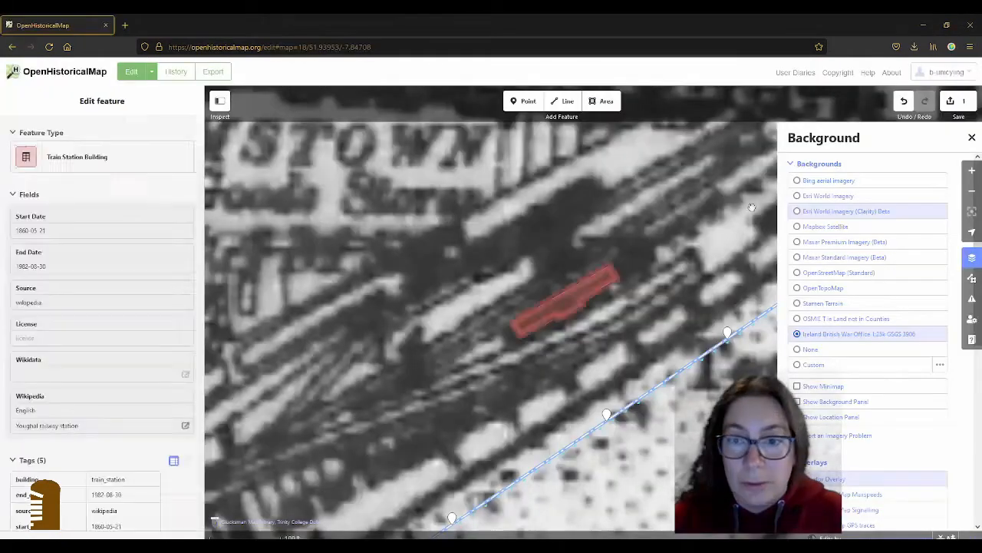
Switch the background to Esri World Imagery (Clarity) Beta and trace the small building southwest of the station as a four-cornered area.
click(844, 211)
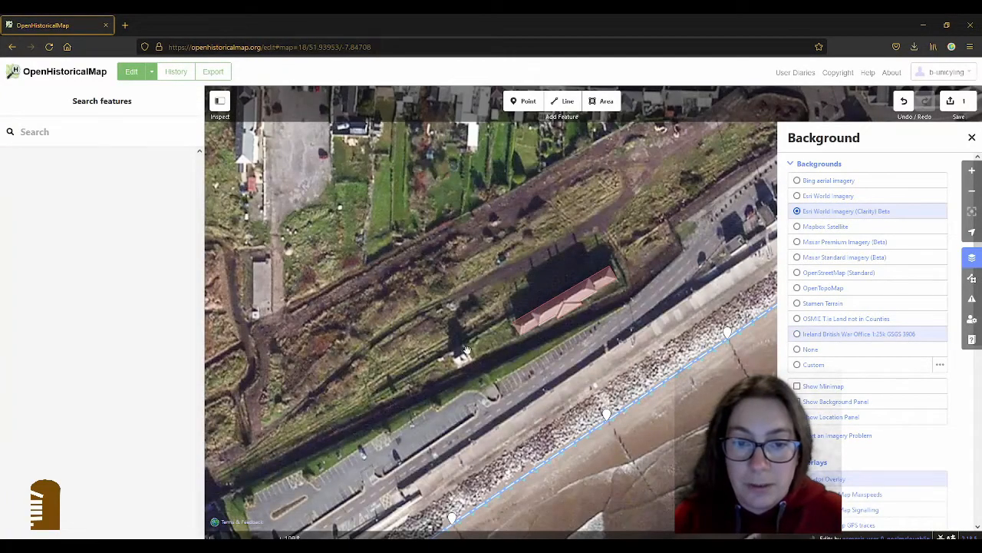
click(602, 102)
scroll(522, 317, up, 5)
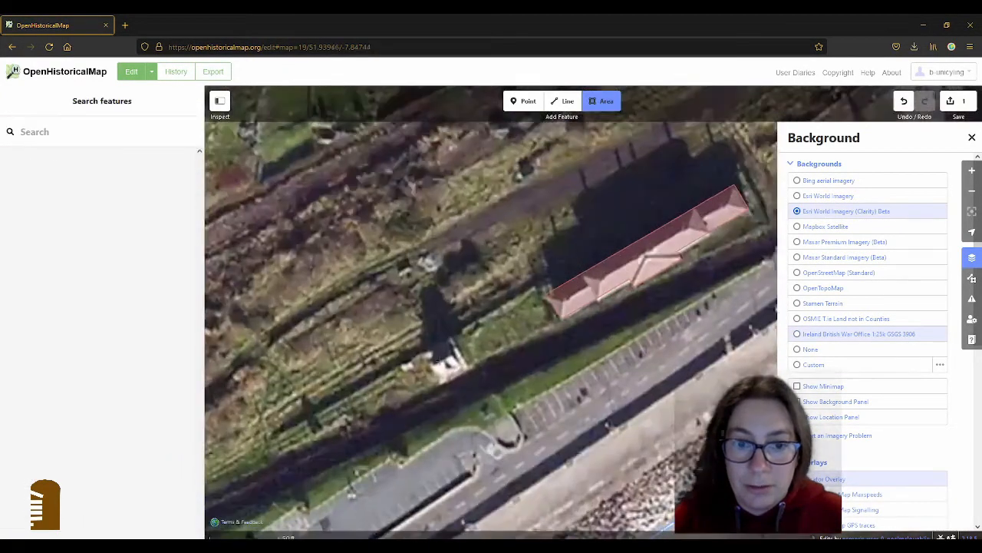
click(468, 359)
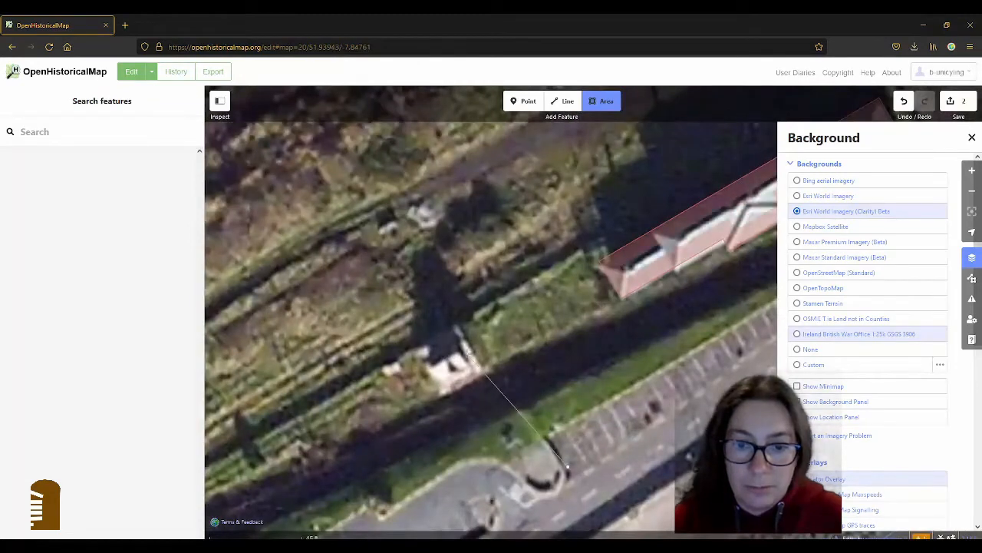
click(601, 101)
click(453, 332)
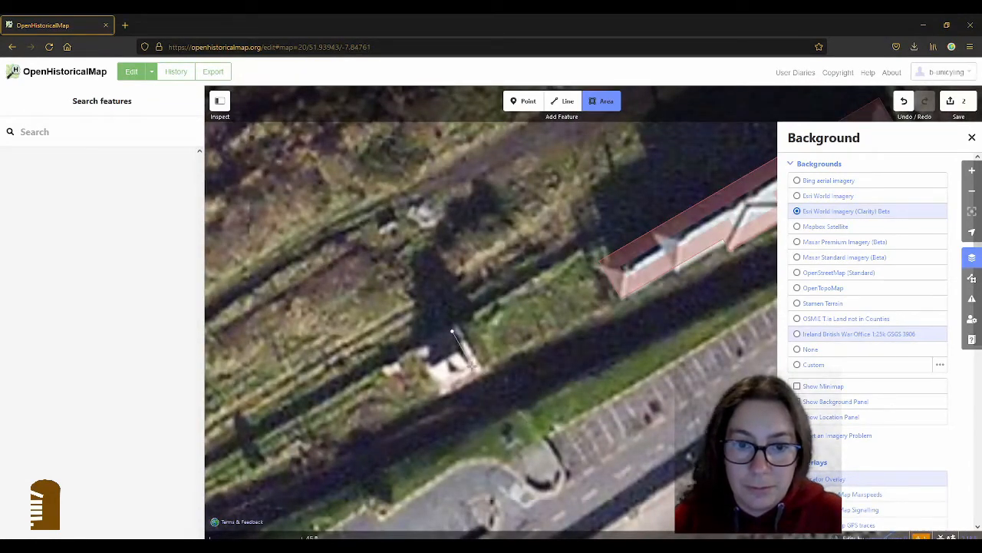
click(473, 367)
click(441, 384)
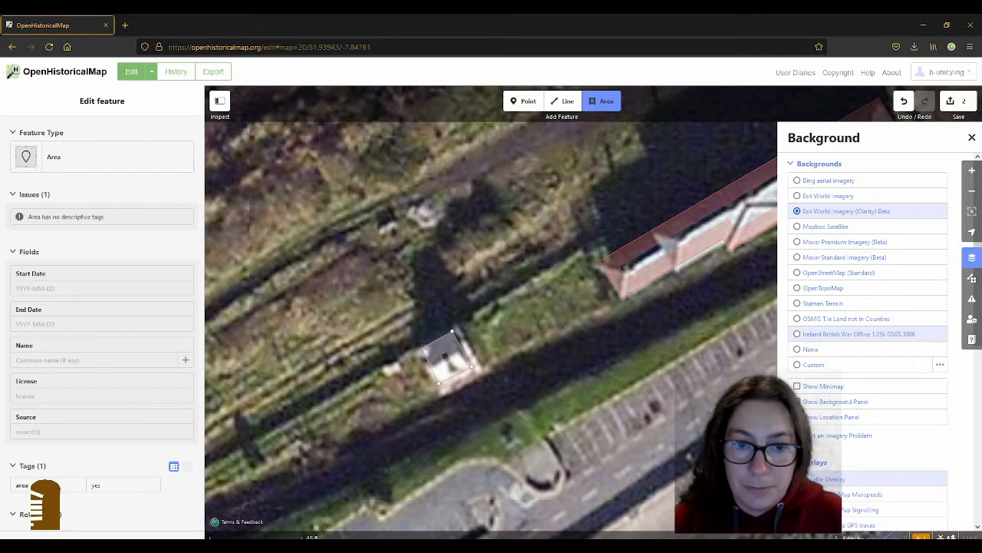
double_click(422, 349)
Square the corners of the small area southwest of the station and set its feature type to Building.
text(q)
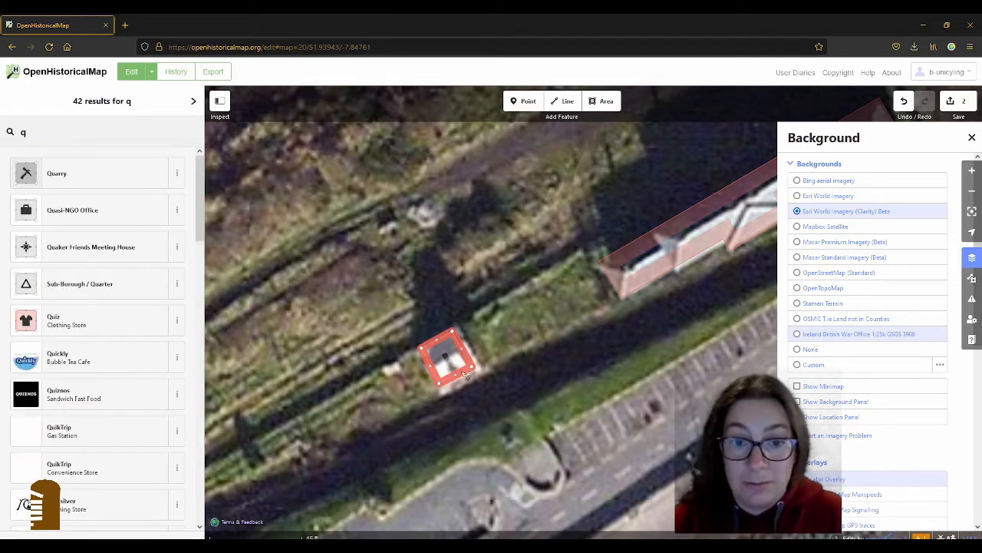
click(194, 101)
click(10, 100)
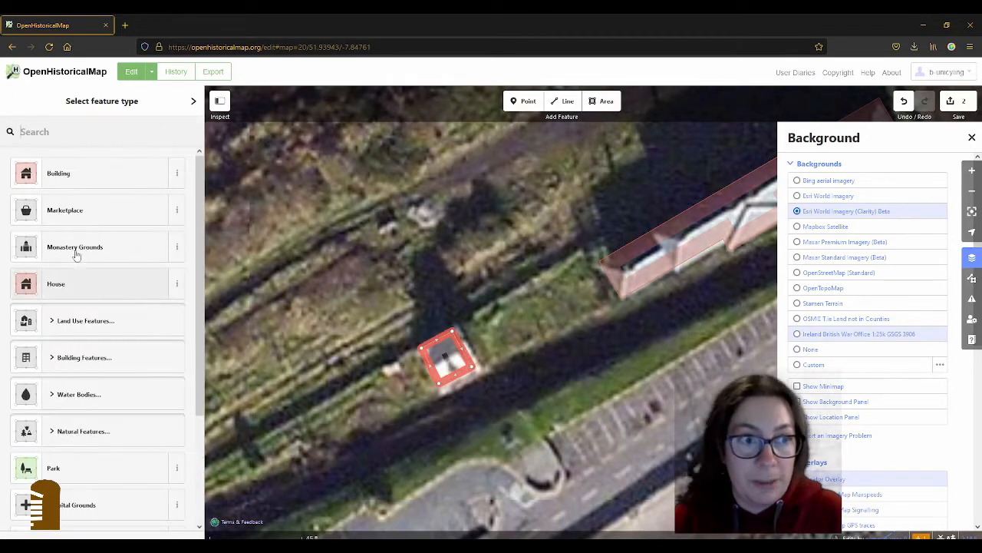
click(46, 171)
scroll(480, 393, down, 3)
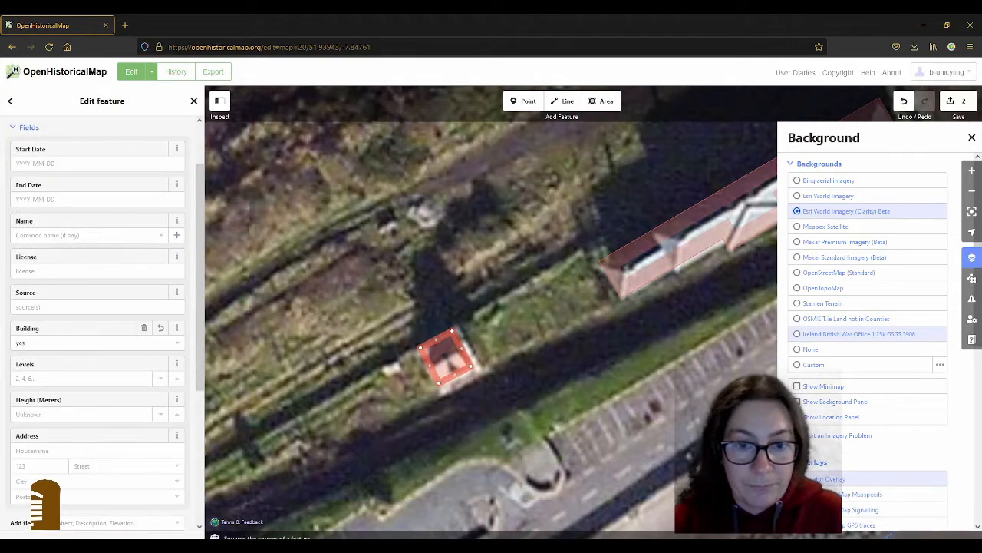
Switch the background to Ireland British War Office 1:25k GSGS 3906 and trace the goods store north of the station as a four-cornered area.
scroll(488, 328, down, 2)
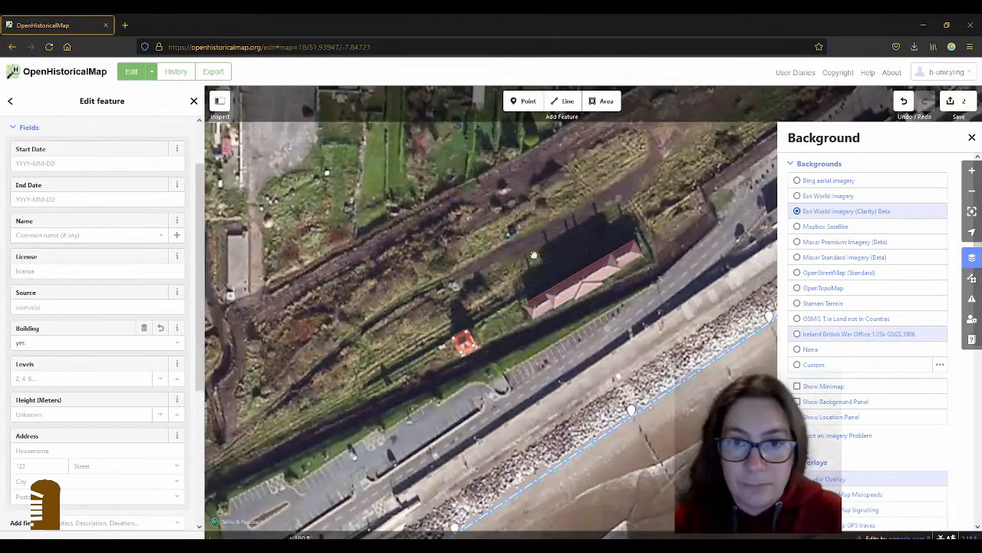
drag(573, 167, 528, 193)
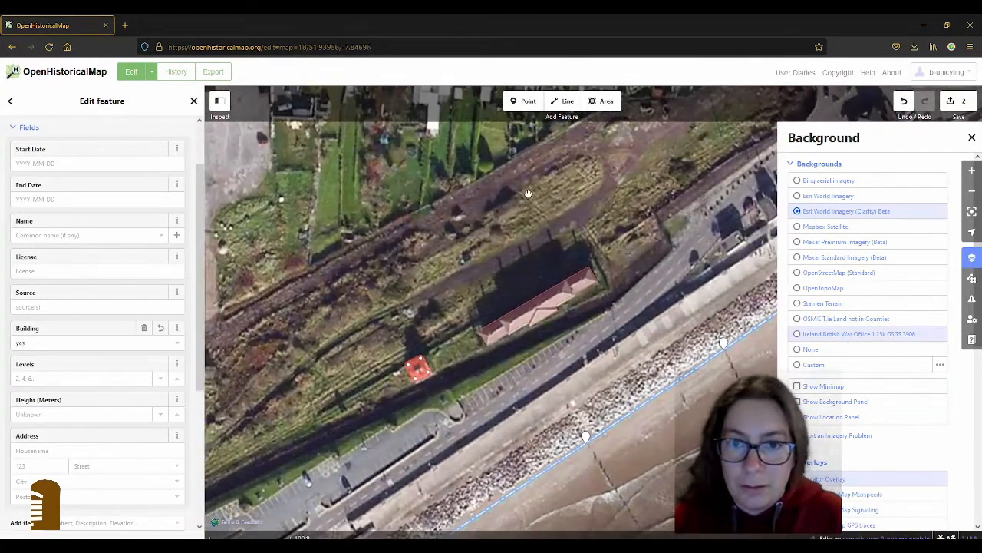
click(844, 338)
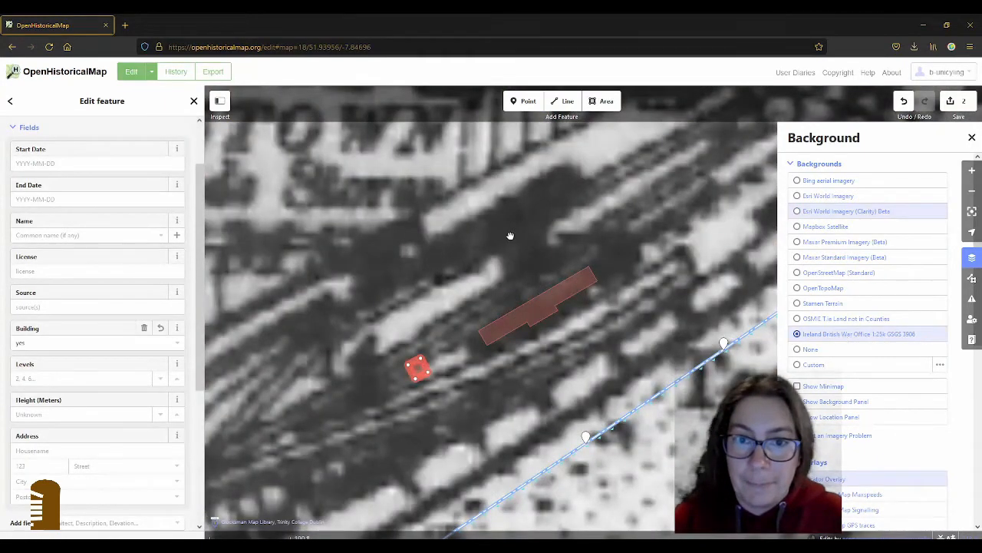
scroll(537, 238, down, 3)
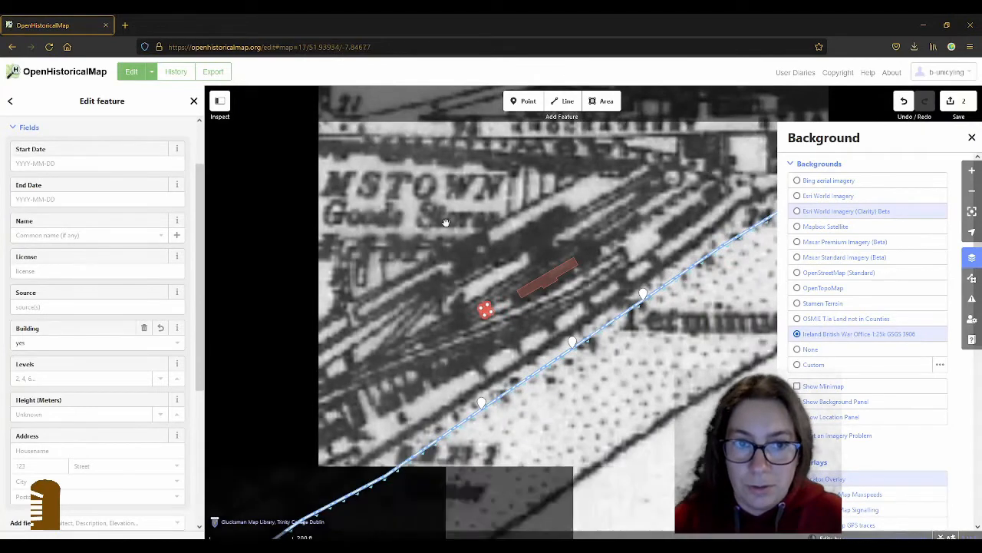
drag(506, 200, 507, 222)
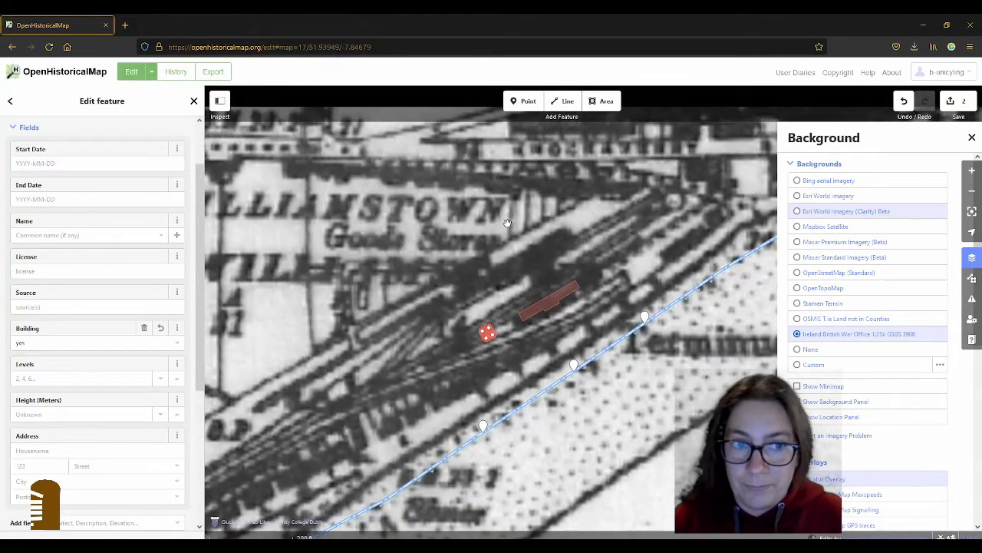
click(614, 100)
scroll(553, 261, up, 3)
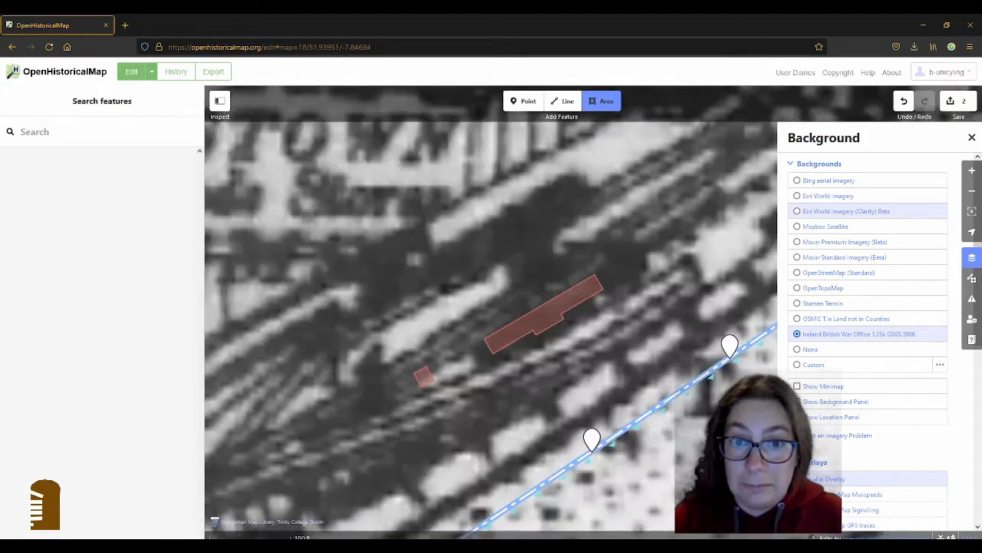
click(585, 208)
click(497, 261)
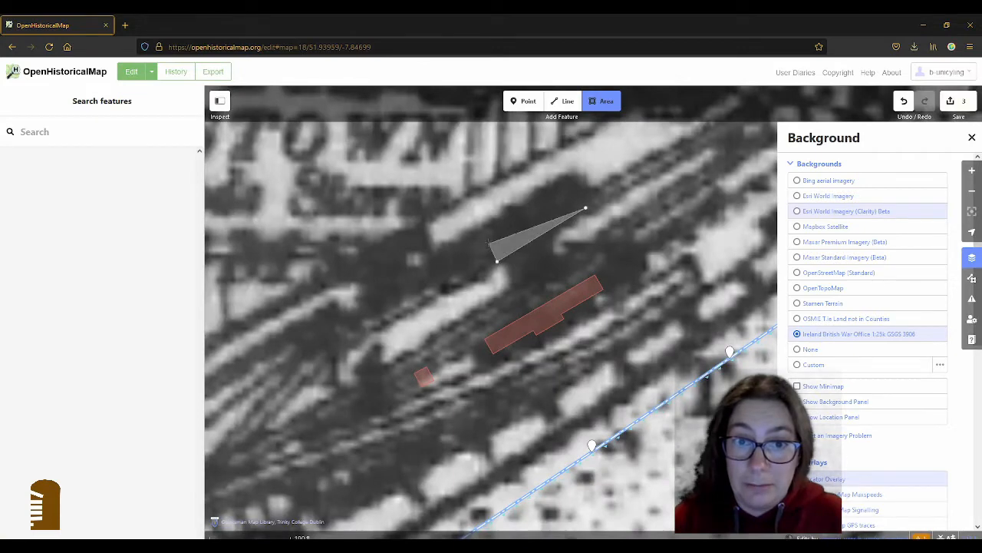
click(481, 233)
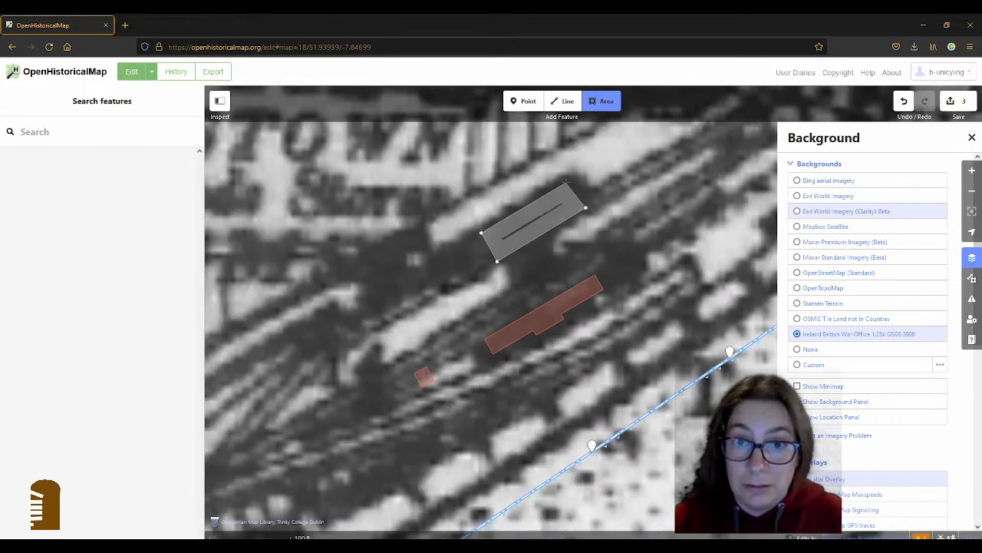
double_click(568, 183)
Classify the traced goods store as a building with the building value shed, and square its corners.
click(68, 178)
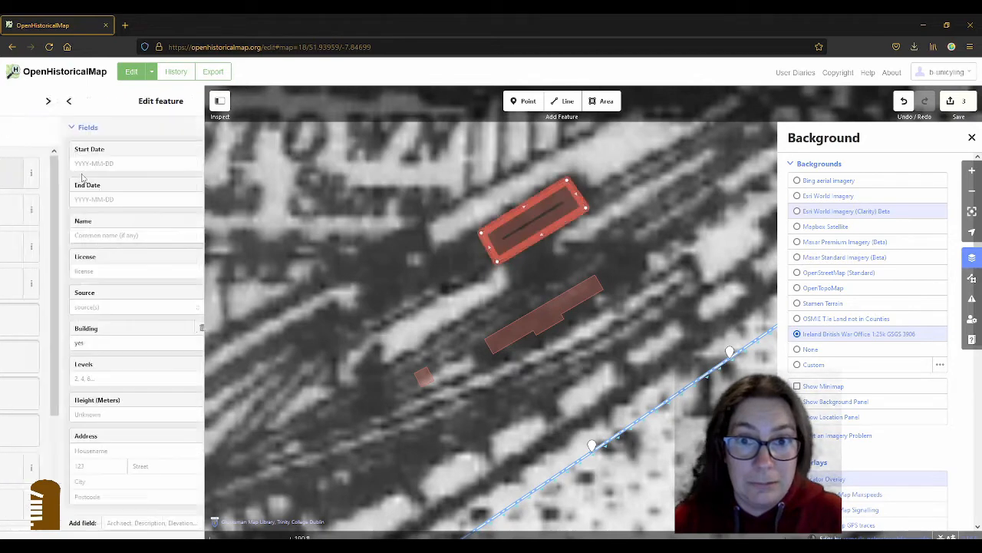
scroll(121, 421, down, 3)
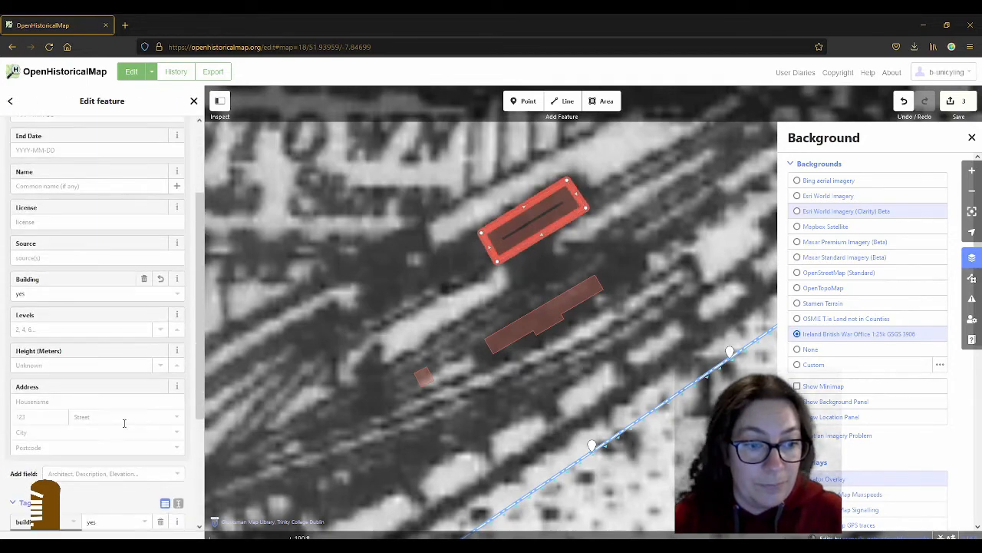
double_click(89, 374)
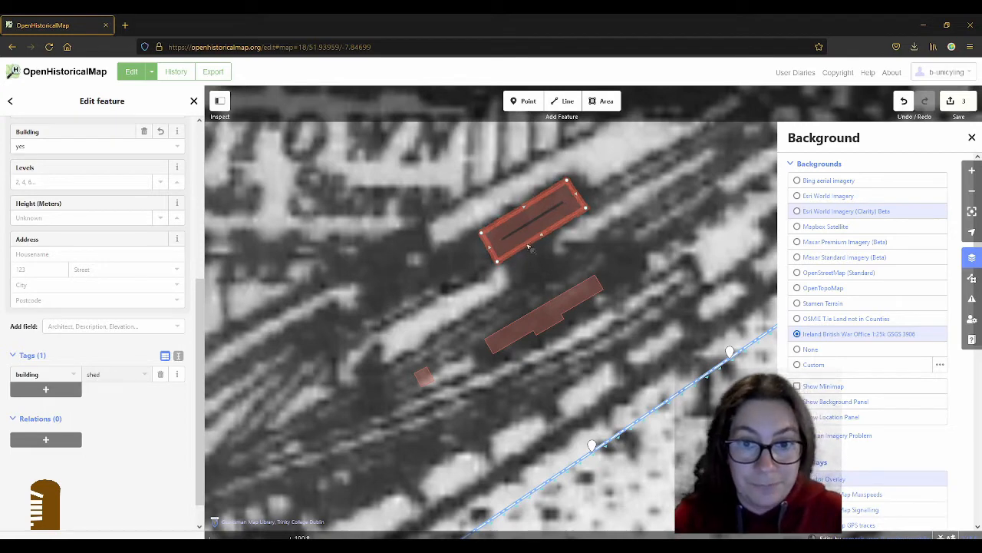
key(q)
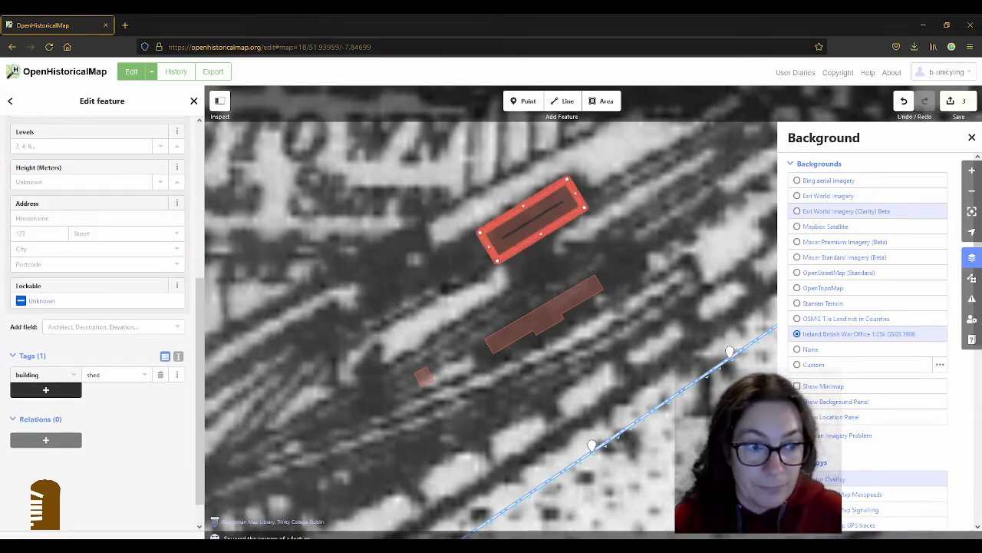
Add a name tag with the value Goods Storage to the shed.
click(45, 390)
text(name)
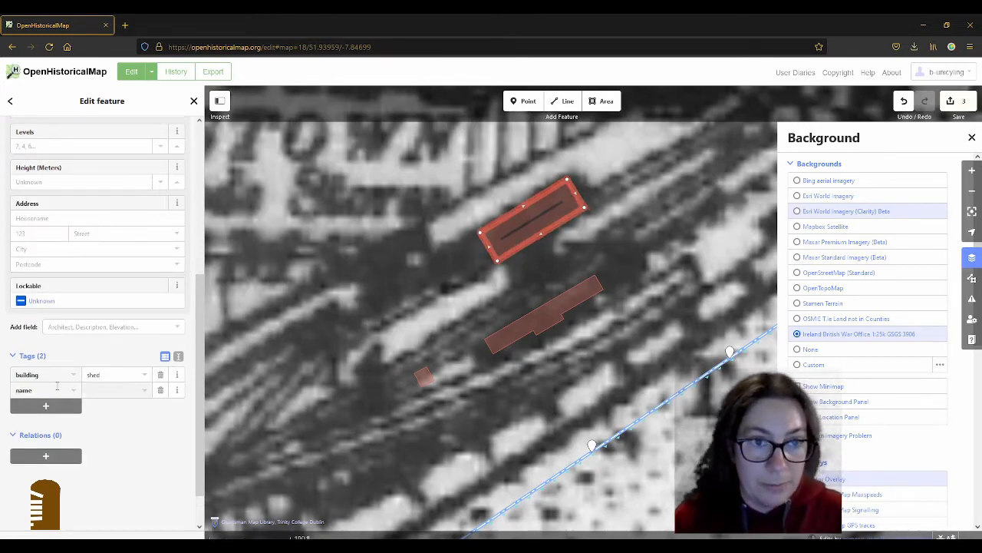
key(Tab)
text(Goods)
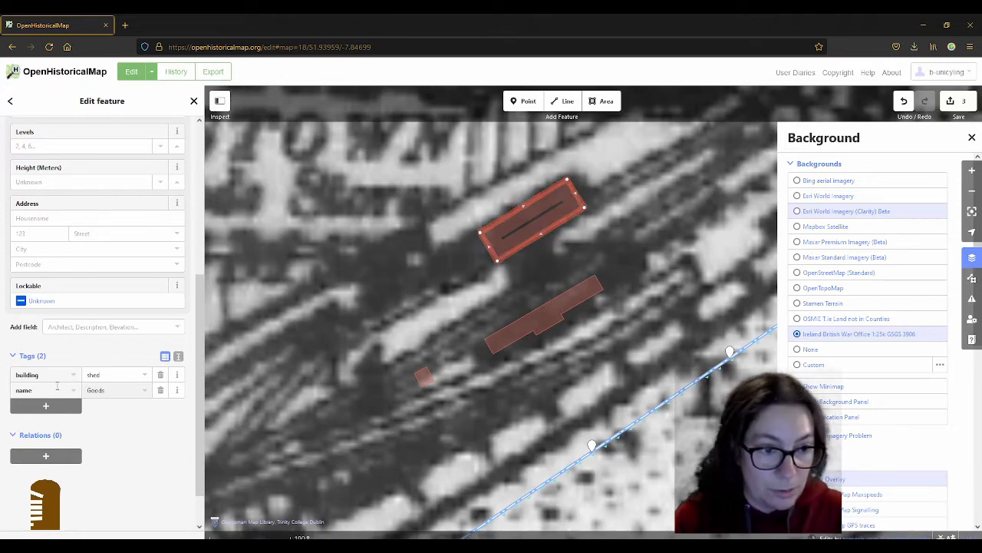
text( Storage)
Add a source tag with the value British War office map to the shed, and select the station building.
key(Tab)
text(a)
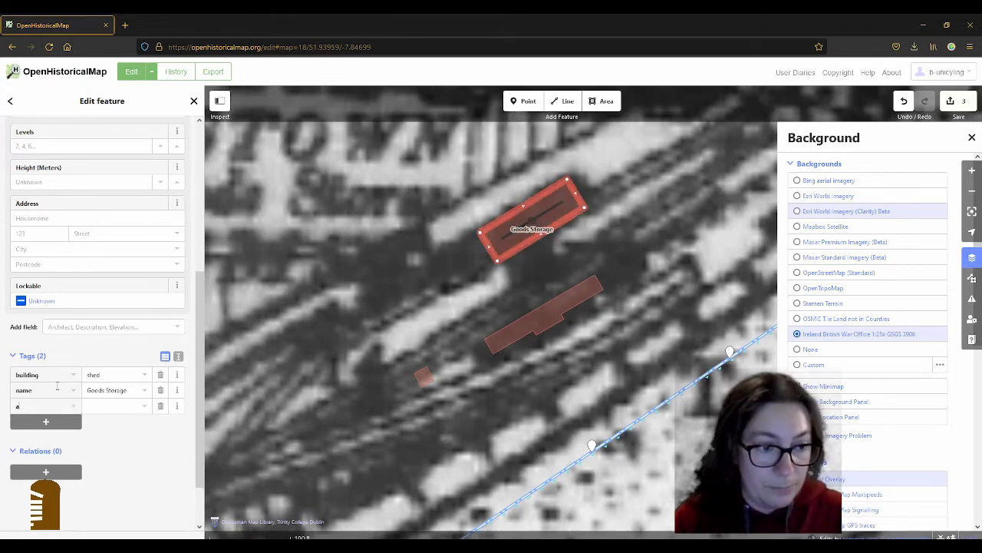
key(BackSpace)
text(source)
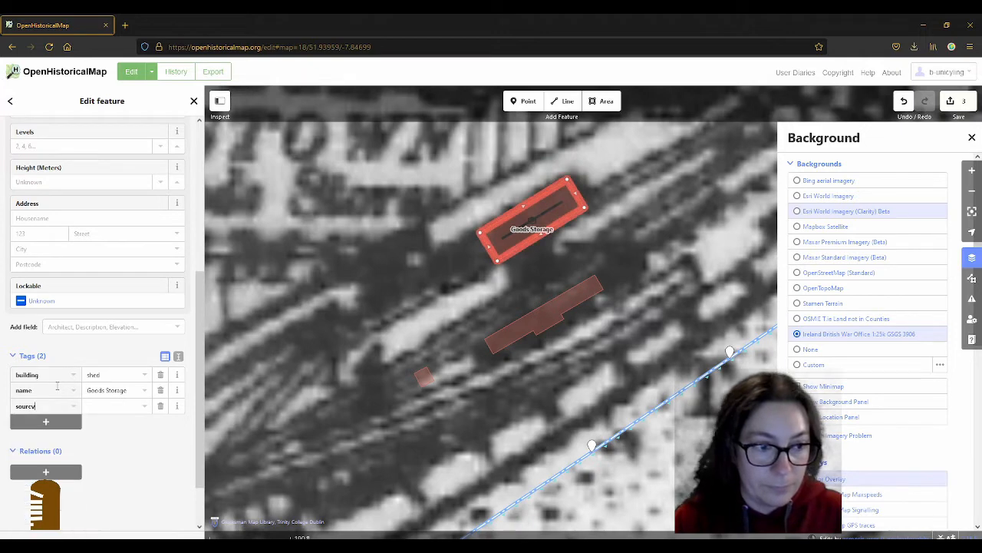
key(Tab)
text(British)
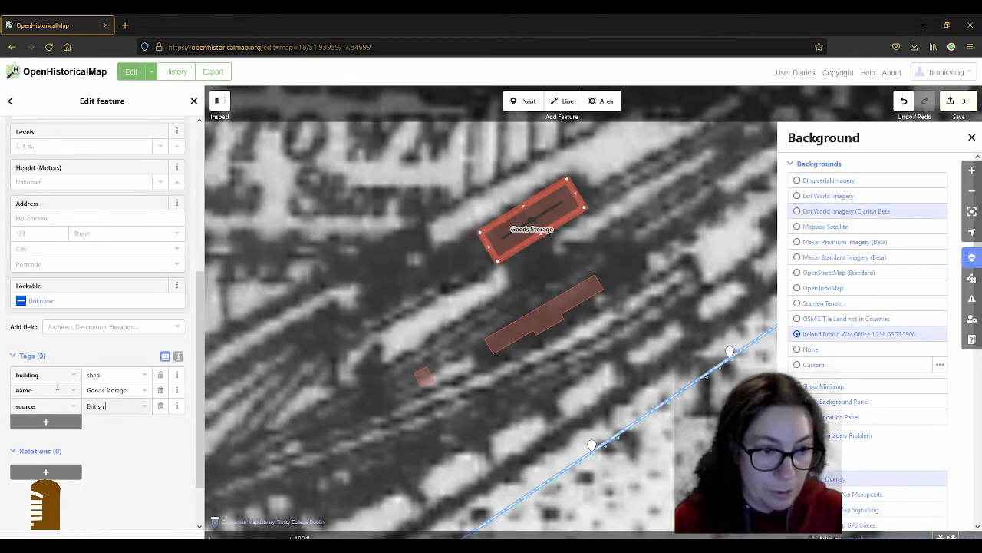
text( War office map)
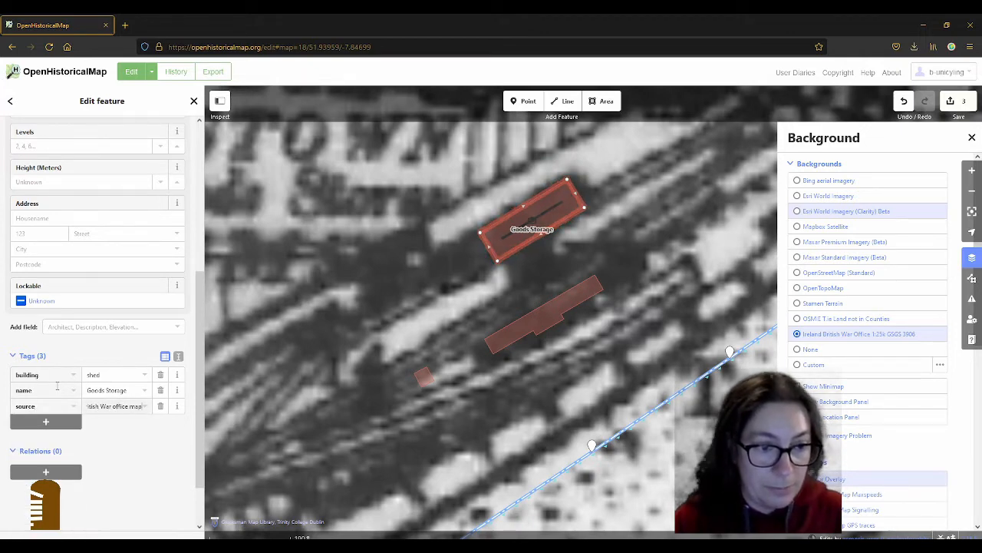
click(541, 315)
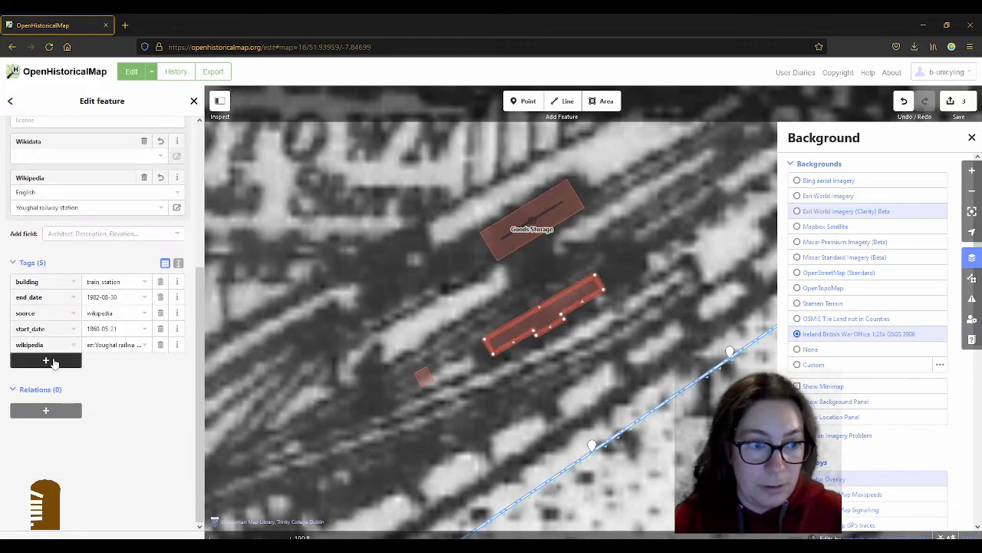
click(52, 361)
text(source)
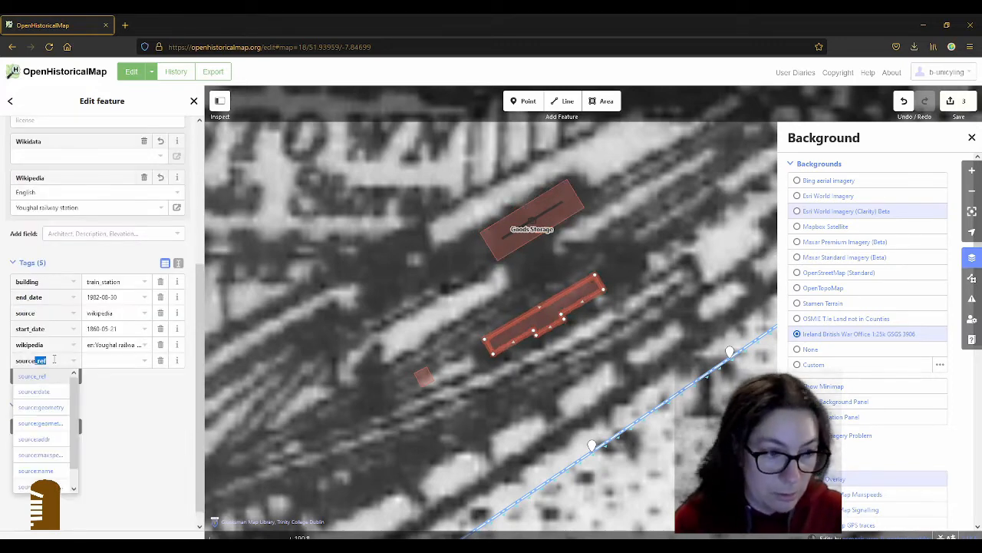
key(Tab)
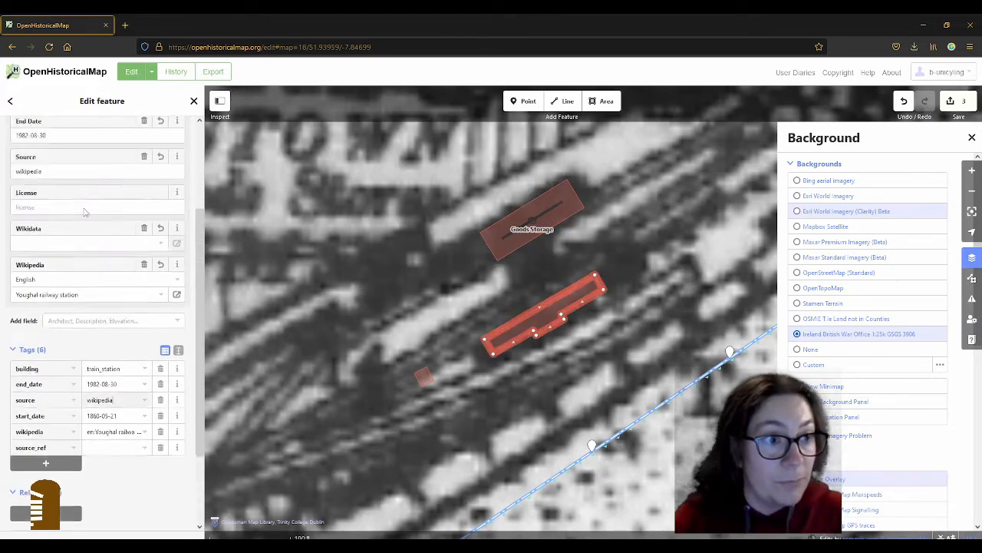
Extend the station building's source to wikipedia;British War Office map;Esri Clarity and deselect the building.
scroll(72, 227, up, 3)
click(64, 302)
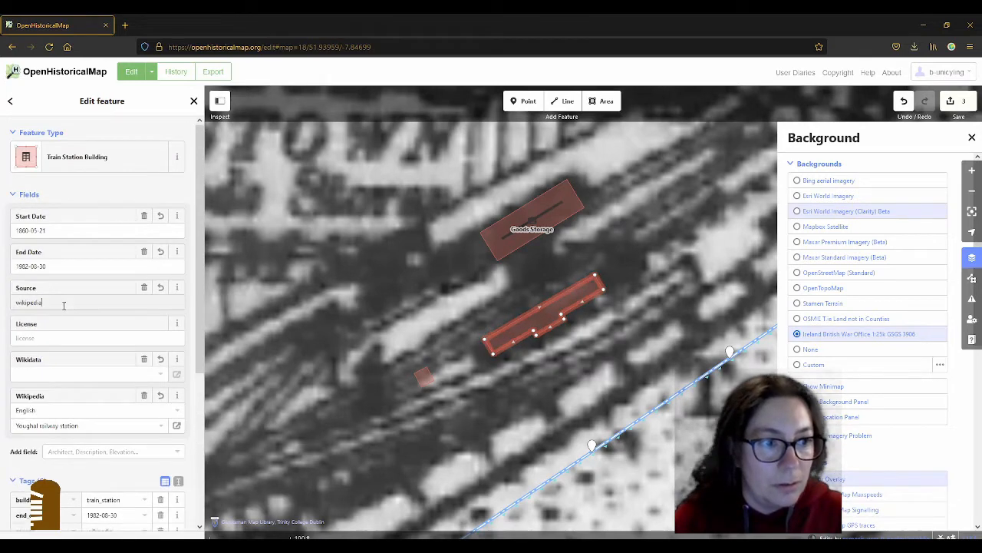
text(;British War )
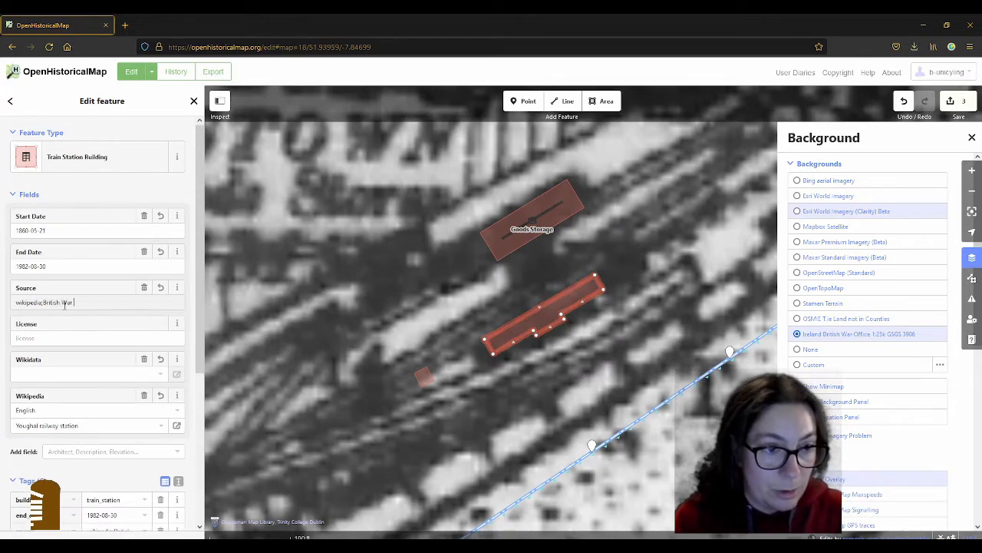
text(Office map;)
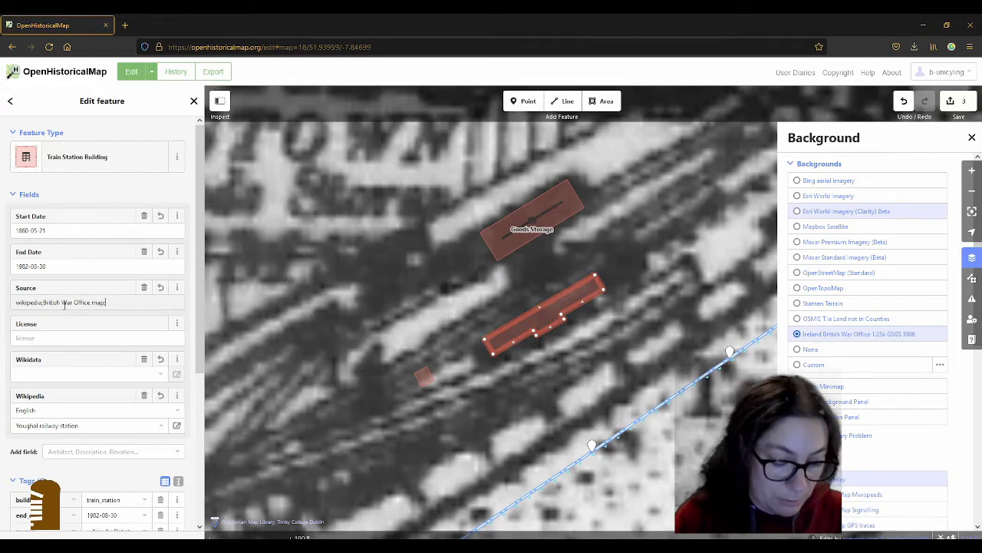
text(Esri Clar)
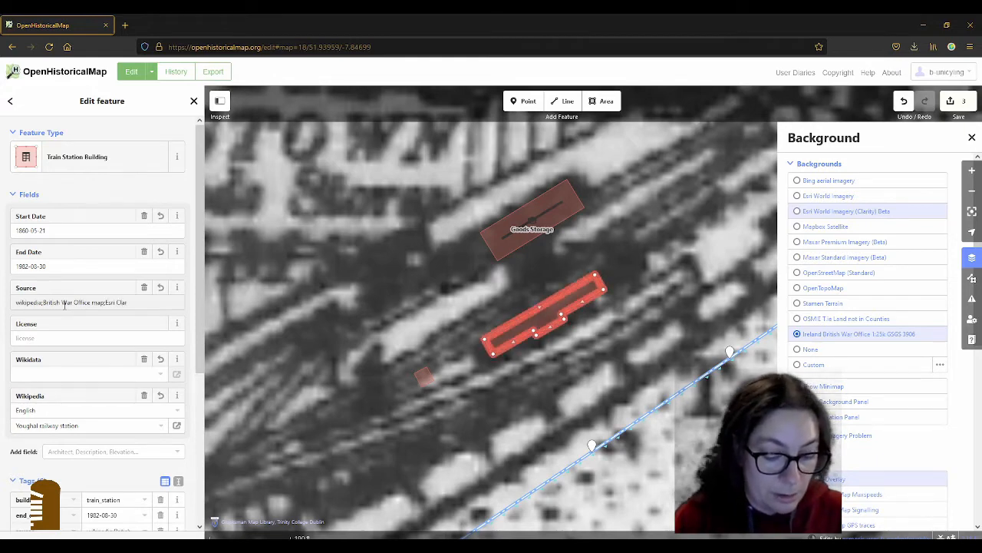
text(ity)
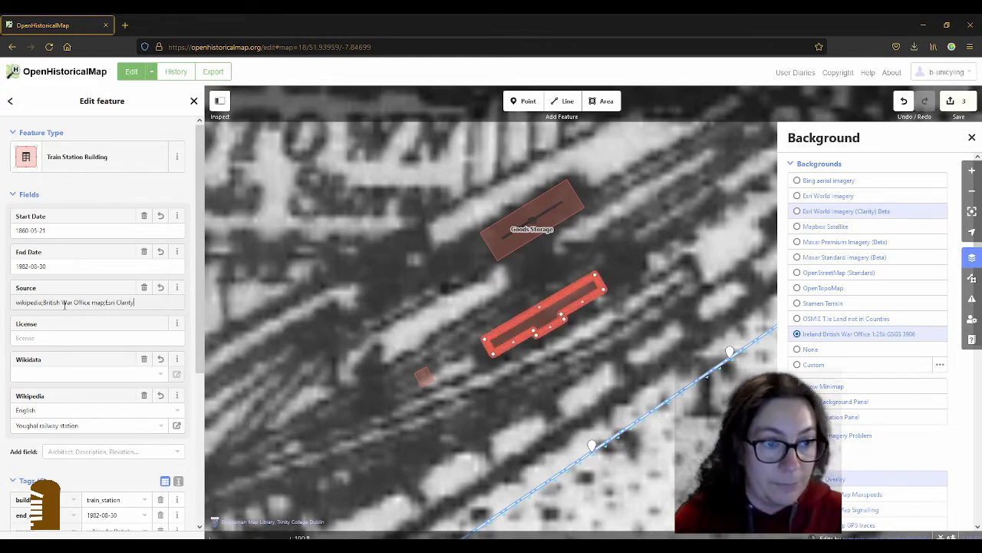
scroll(74, 301, down, 3)
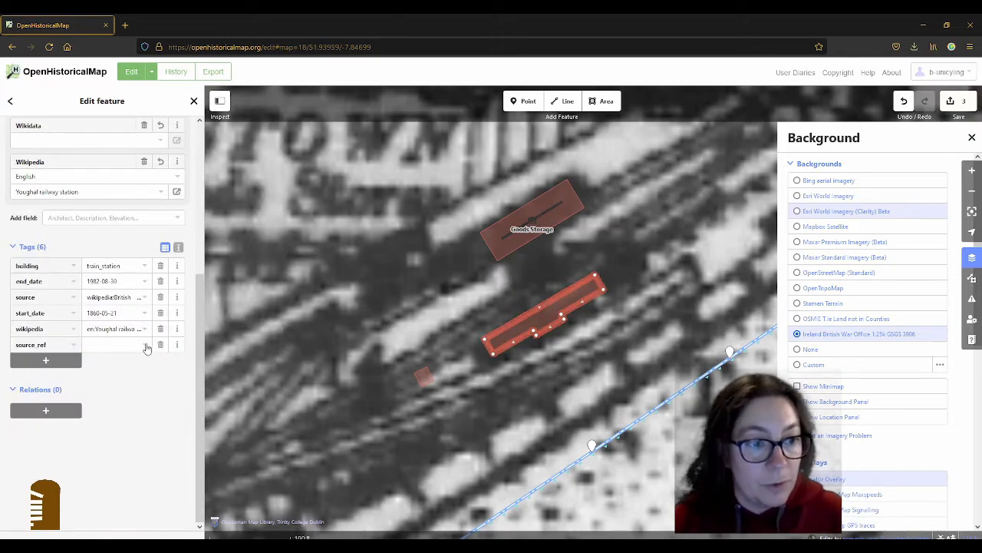
click(598, 370)
Add a name tag with the value Youghal Station to the station building.
scroll(555, 309, down, 4)
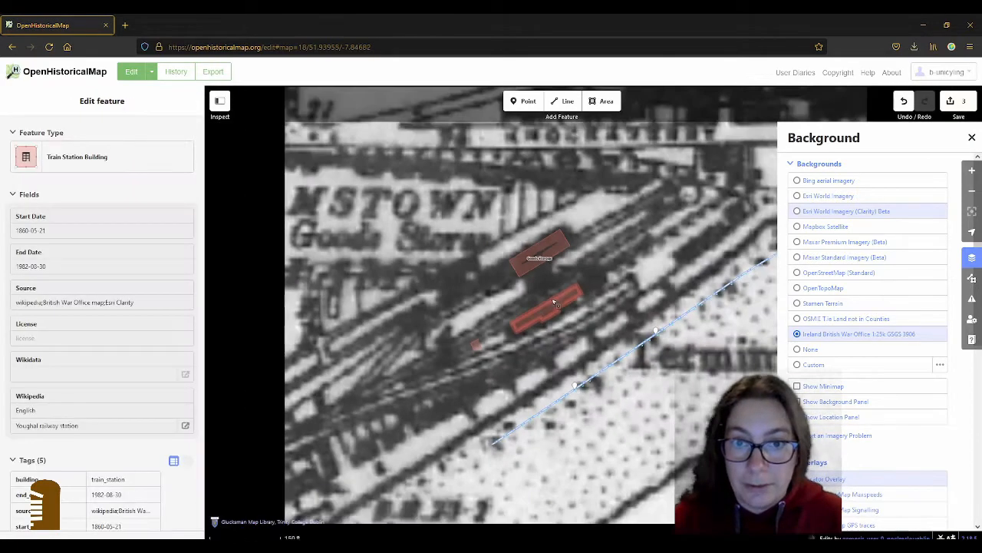
scroll(559, 282, up, 3)
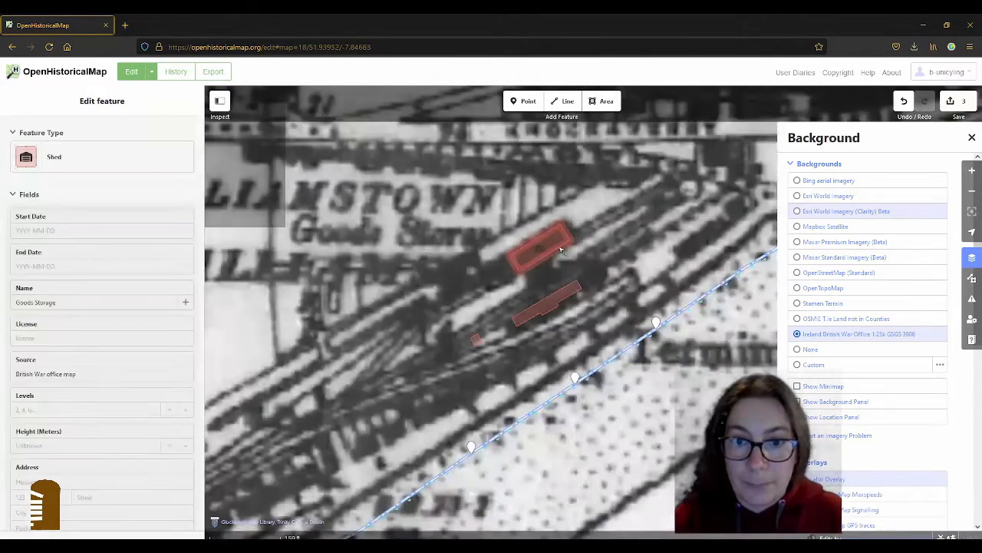
click(561, 249)
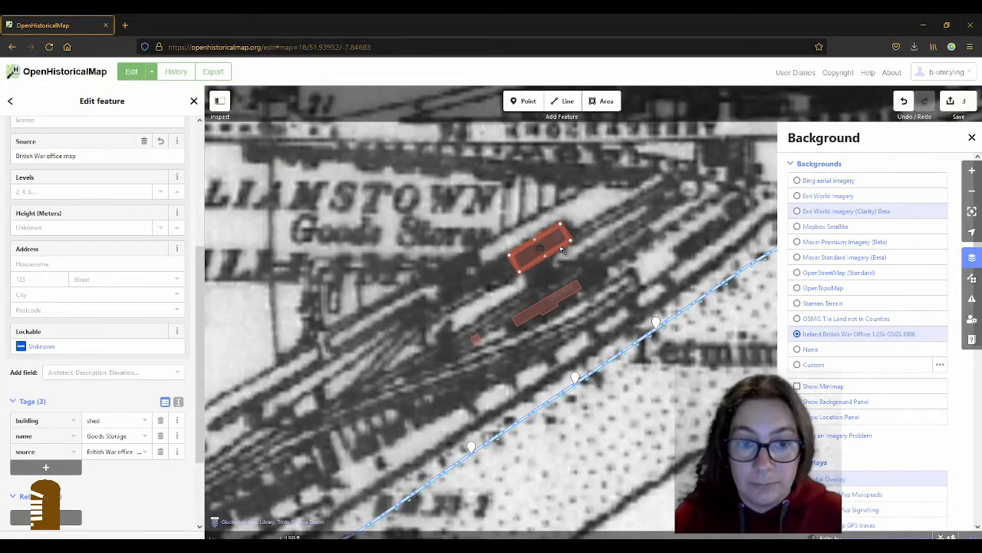
click(557, 290)
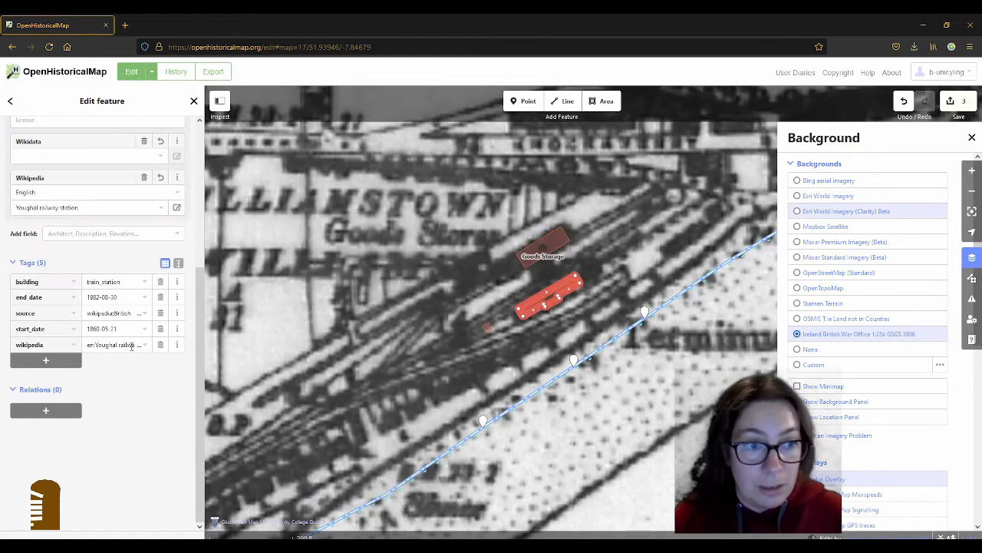
click(31, 362)
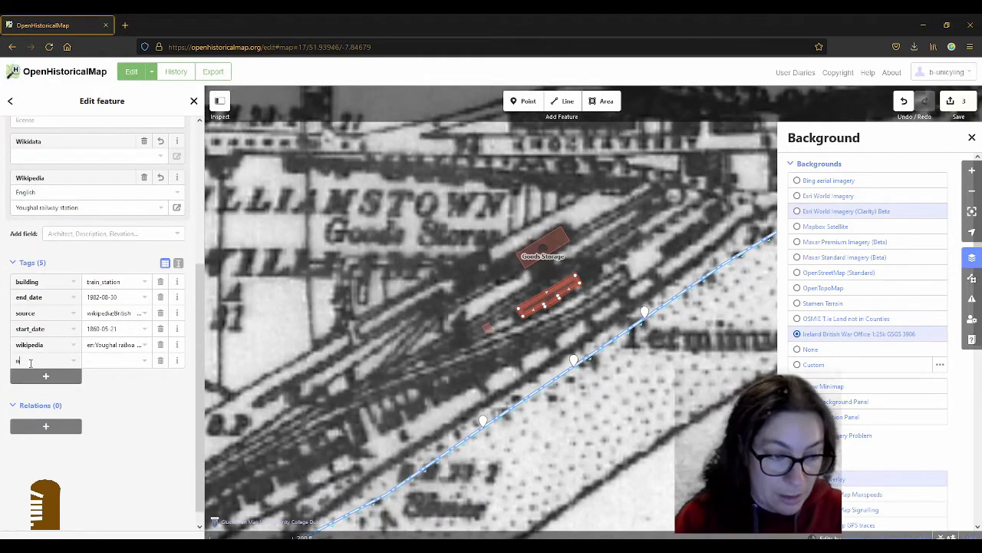
text(name)
key(Tab)
text(Youg)
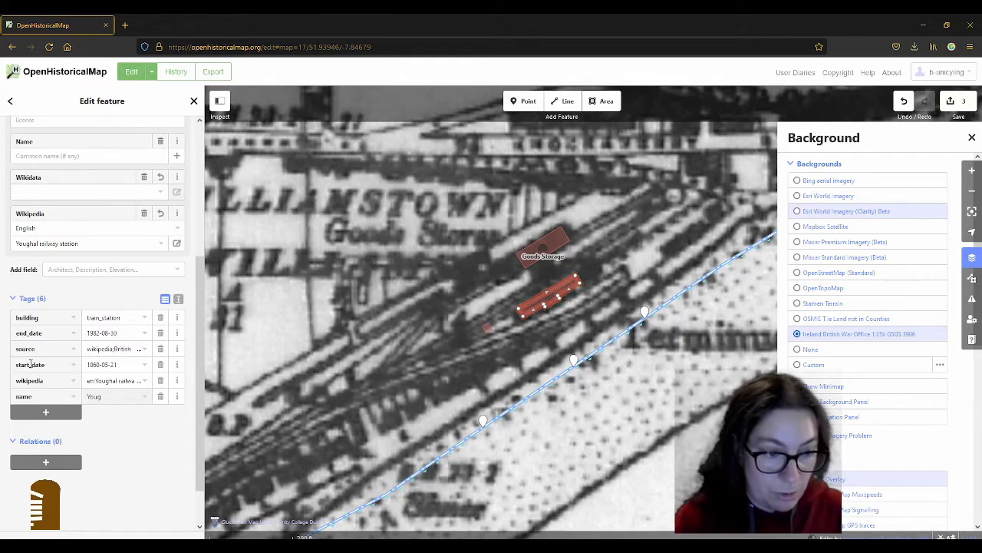
text(hal Ra)
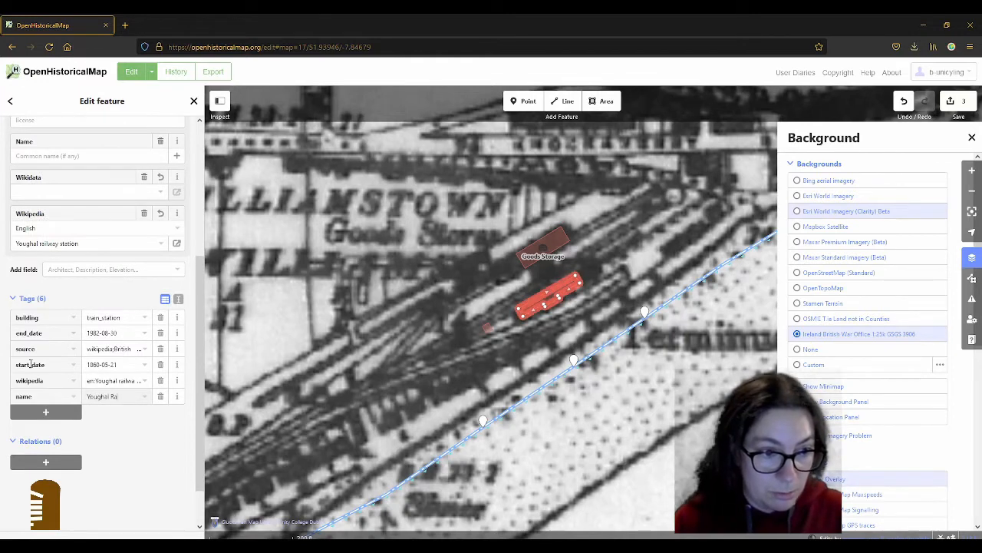
key(BackSpace)
key(BackSpace)
text(Stati)
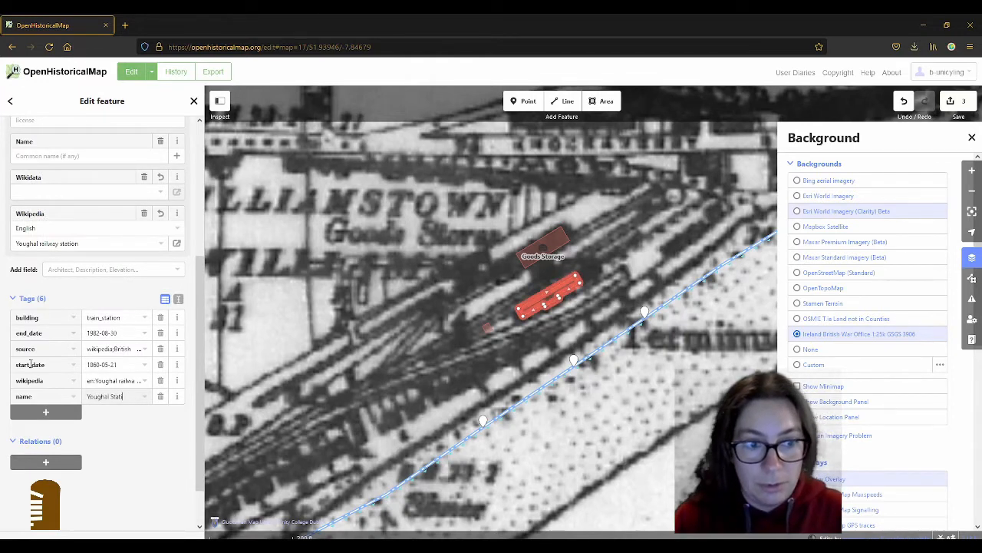
text(oon)
click(465, 440)
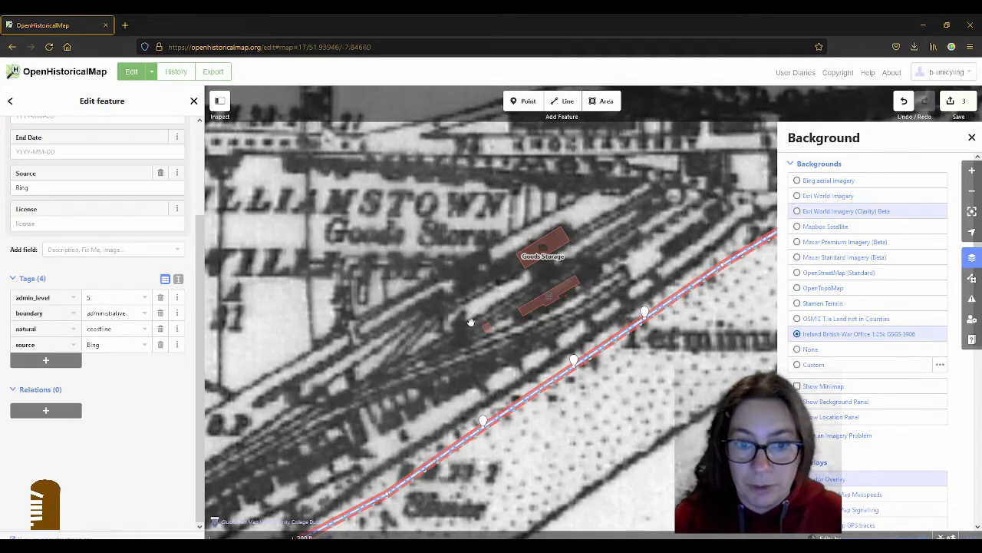
Copy the disused railway's name, Great Southern and Western Railway, from the Routes table of the Youghal railway station Wikipedia article.
scroll(470, 321, down, 3)
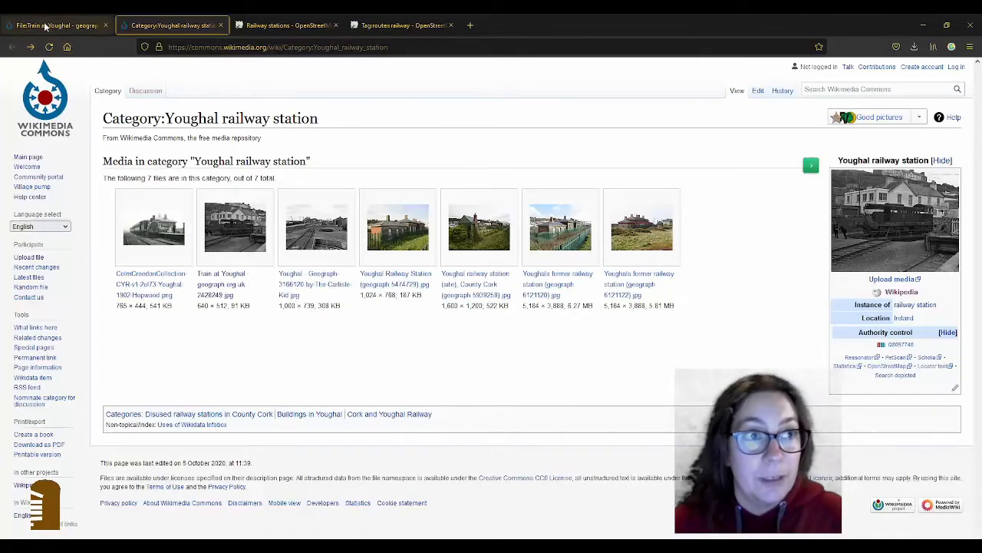
click(46, 26)
scroll(500, 232, down, 3)
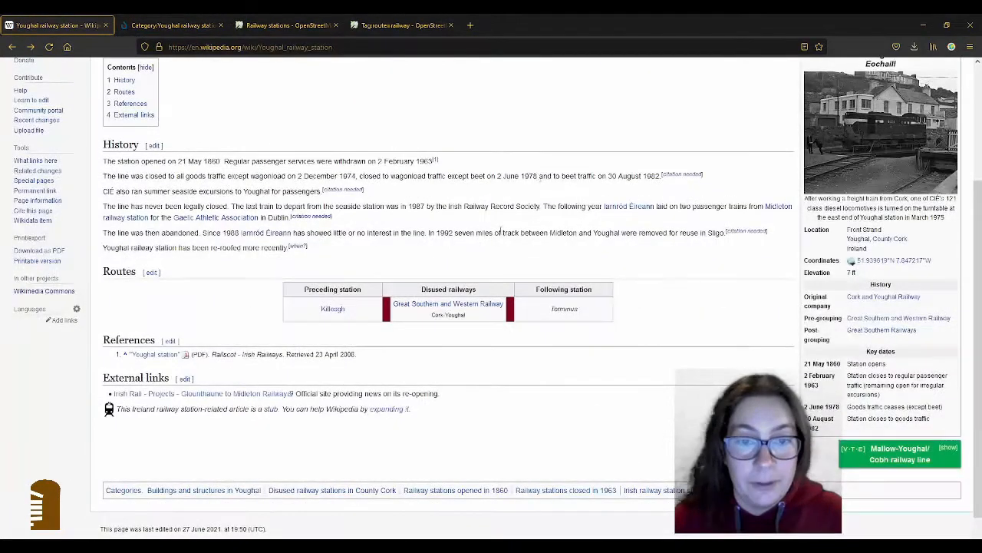
drag(509, 303, 394, 310)
key(ctrl+c)
key(alt+Tab)
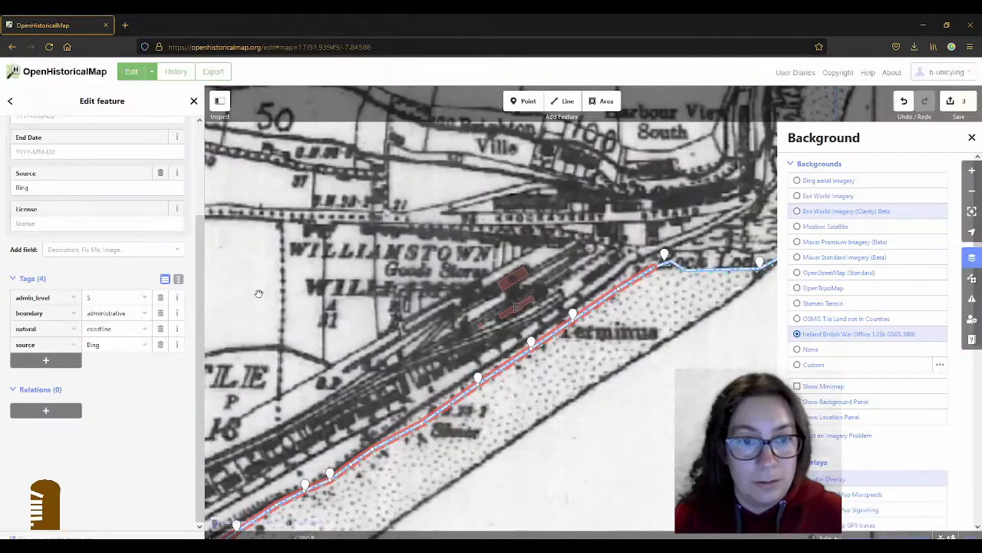
Add an operator tag with the copied value Great Southern and Western Railway to the station building and deselect it.
click(516, 305)
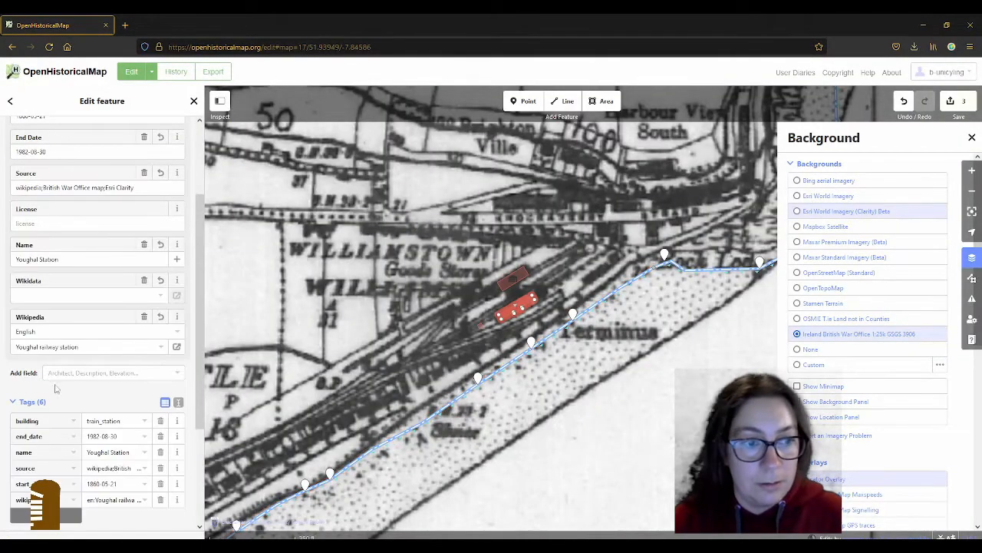
click(67, 361)
text(op)
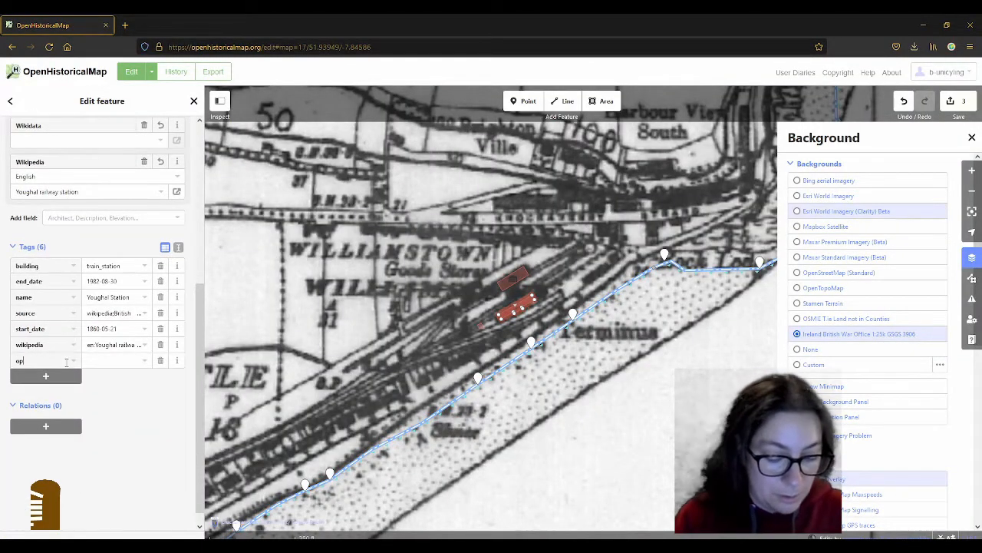
text(erator)
key(Tab)
key(ctrl+v)
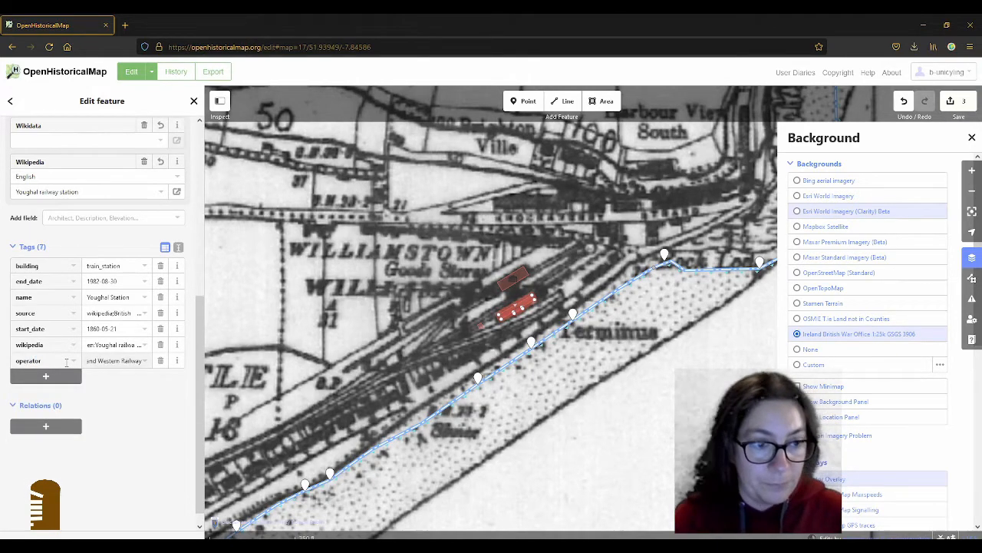
click(432, 291)
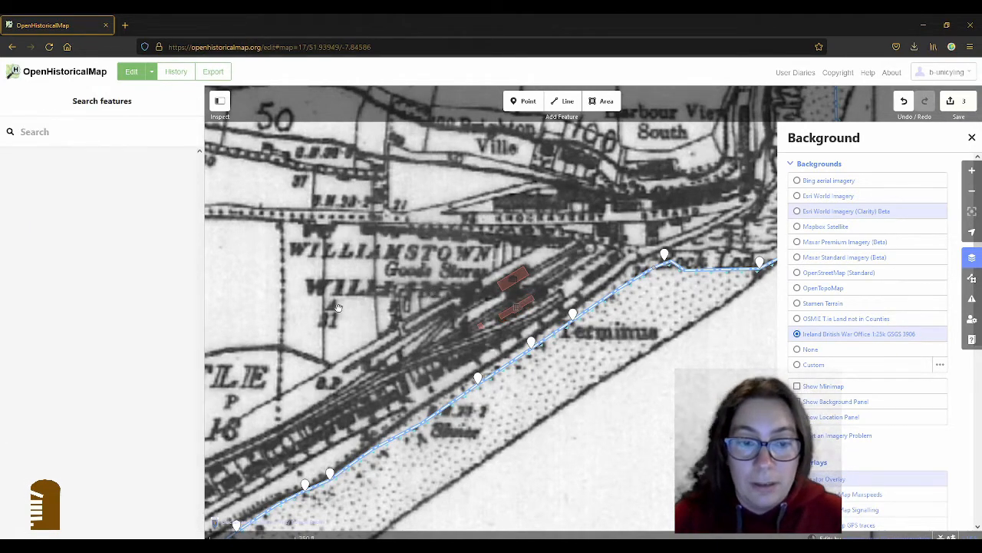
Consult the OpenStreetMap wiki page about the route=railway tag.
drag(338, 307, 511, 209)
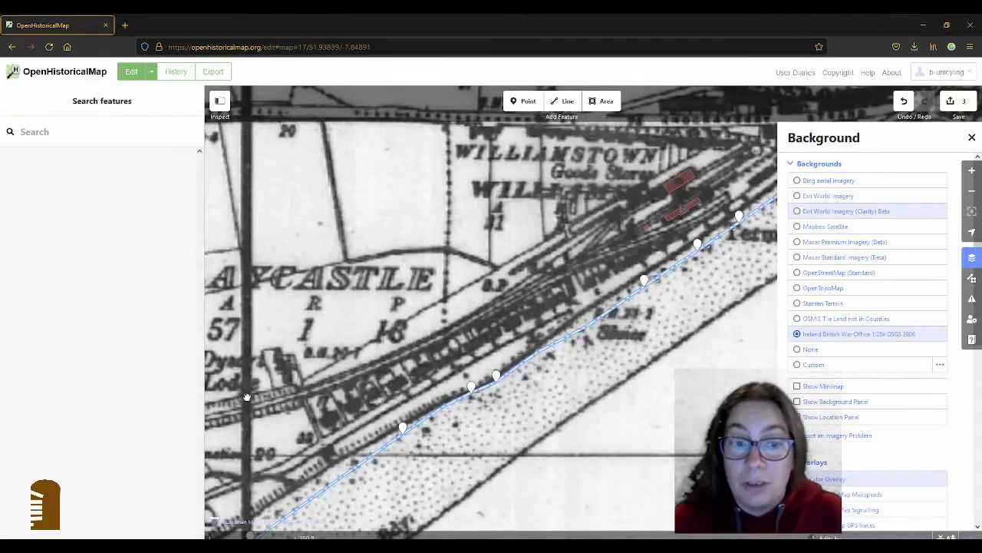
key(alt+Tab)
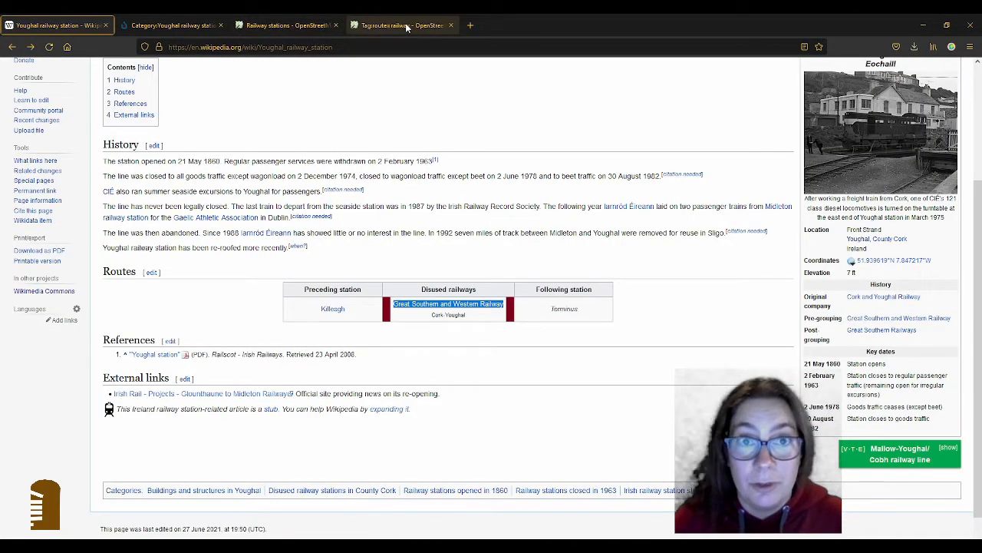
click(406, 25)
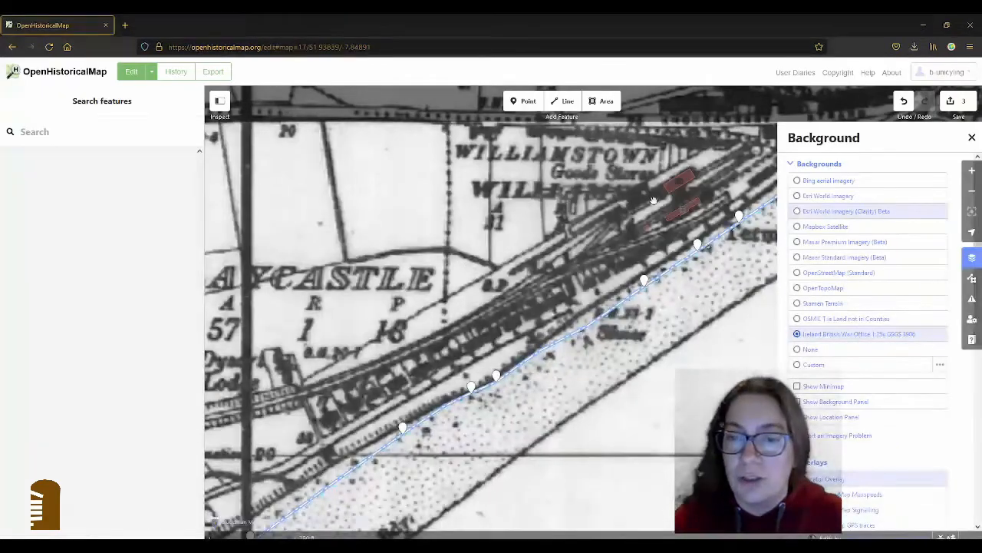
Start a line between the Goods Storage shed and the station building and trace the railway southwest towards Dysart Lodge.
scroll(664, 198, up, 2)
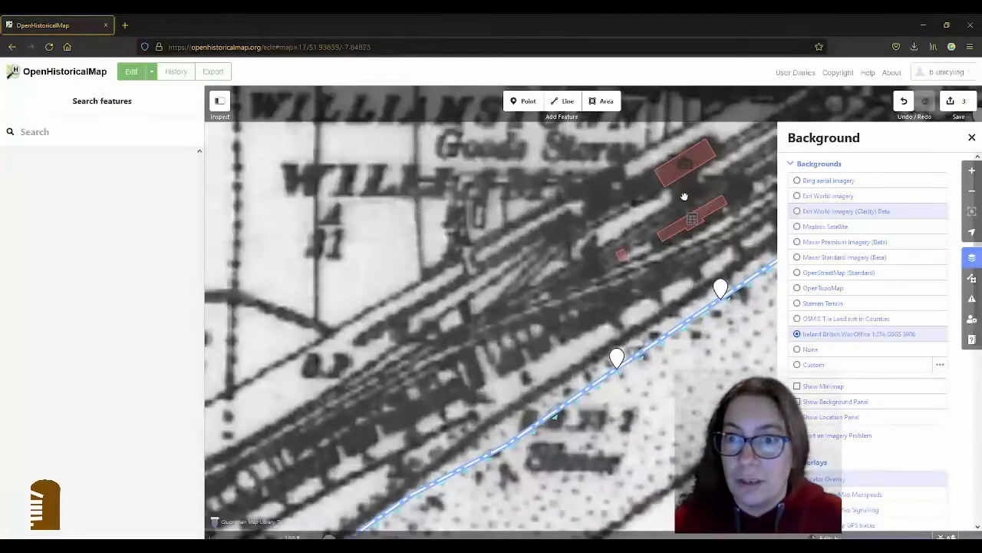
drag(690, 196, 537, 203)
click(564, 101)
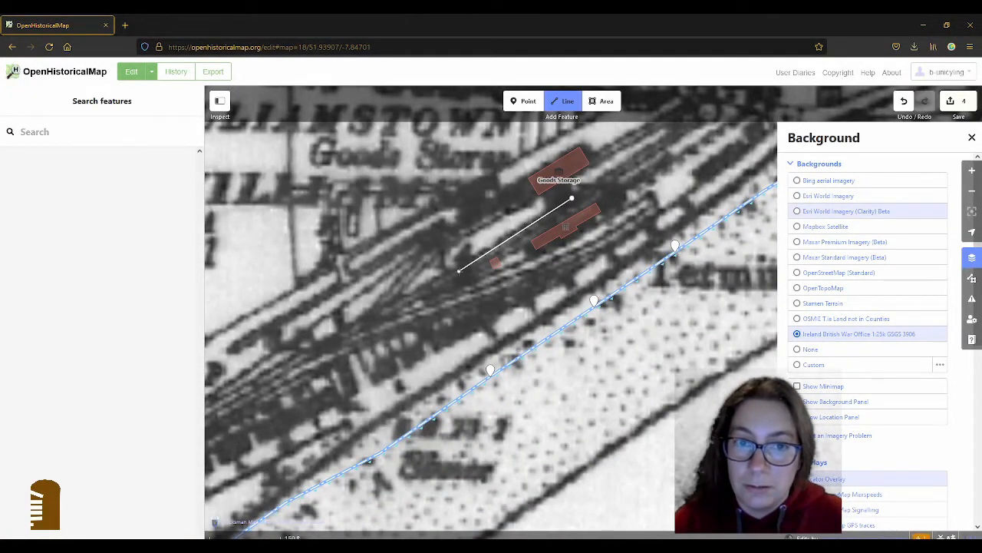
click(459, 271)
drag(290, 381, 559, 247)
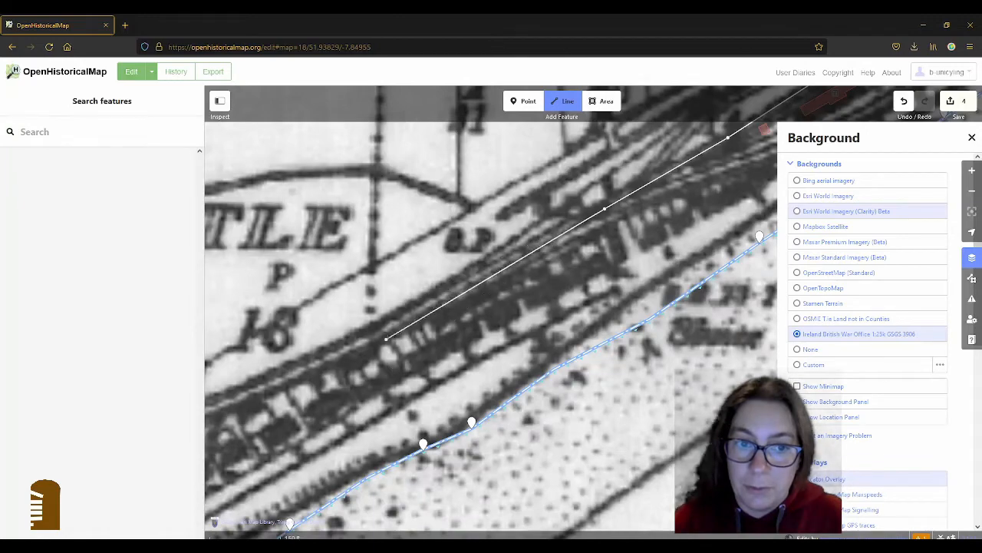
drag(385, 338, 743, 191)
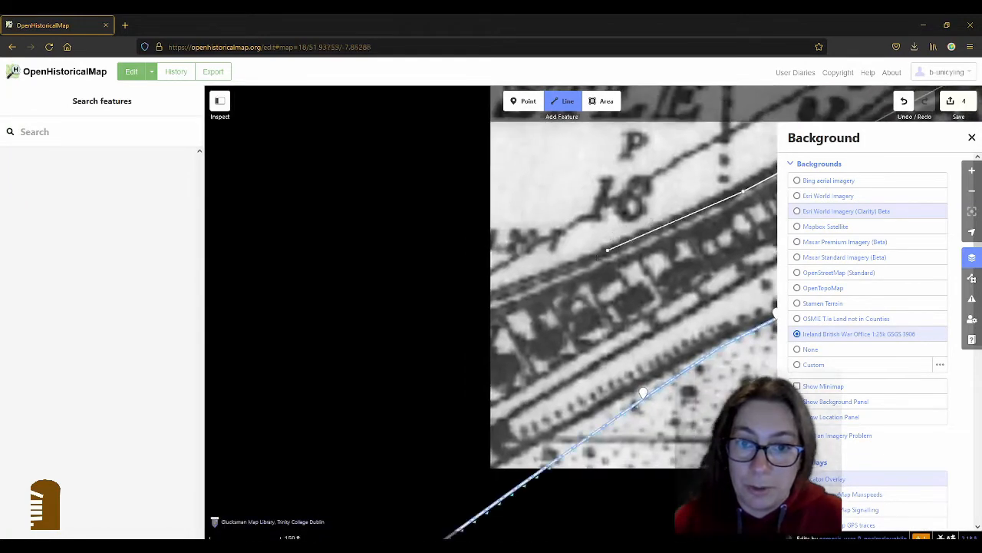
click(587, 267)
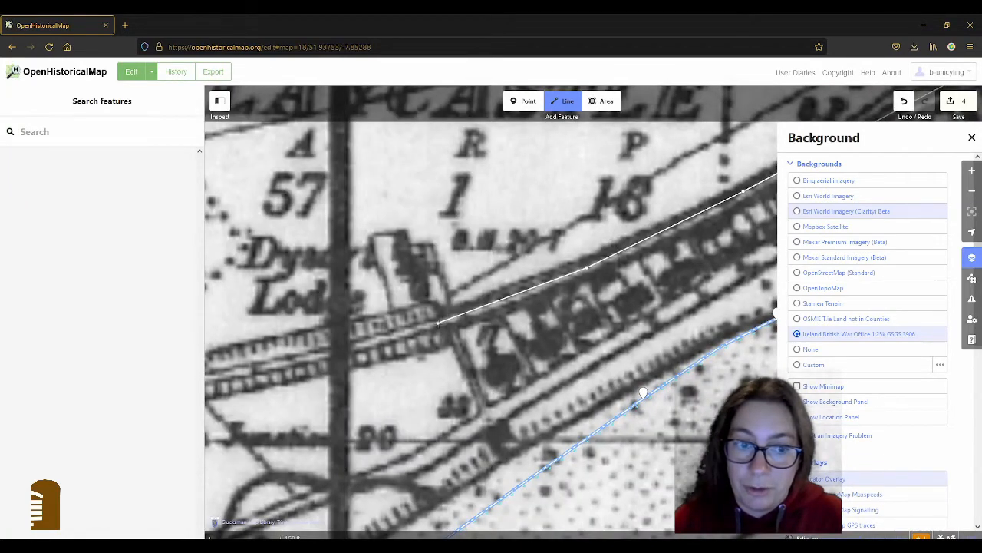
Continue tracing the railway line west past Dysart Lodge and through Dysart to the tracks north of Summerfield.
scroll(437, 323, down, 3)
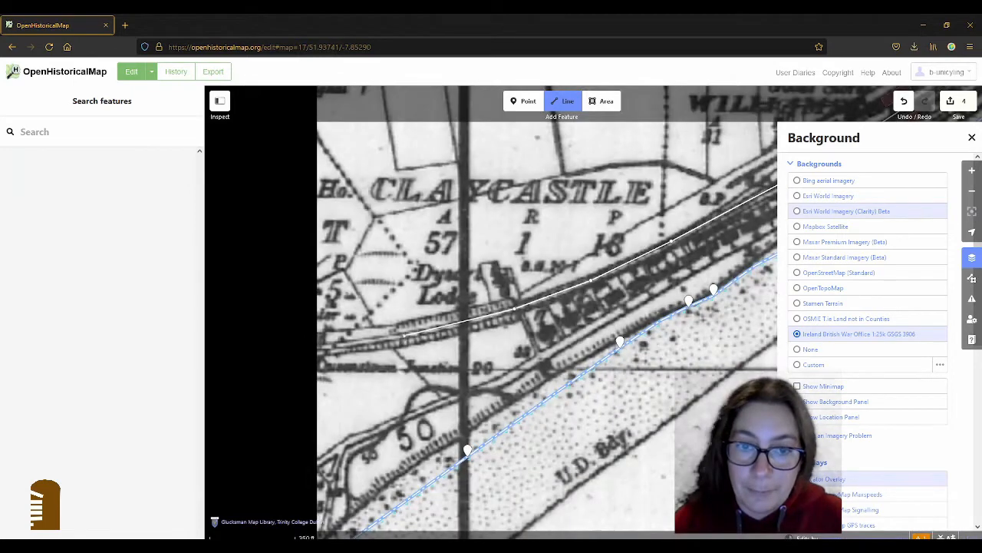
drag(374, 347, 529, 301)
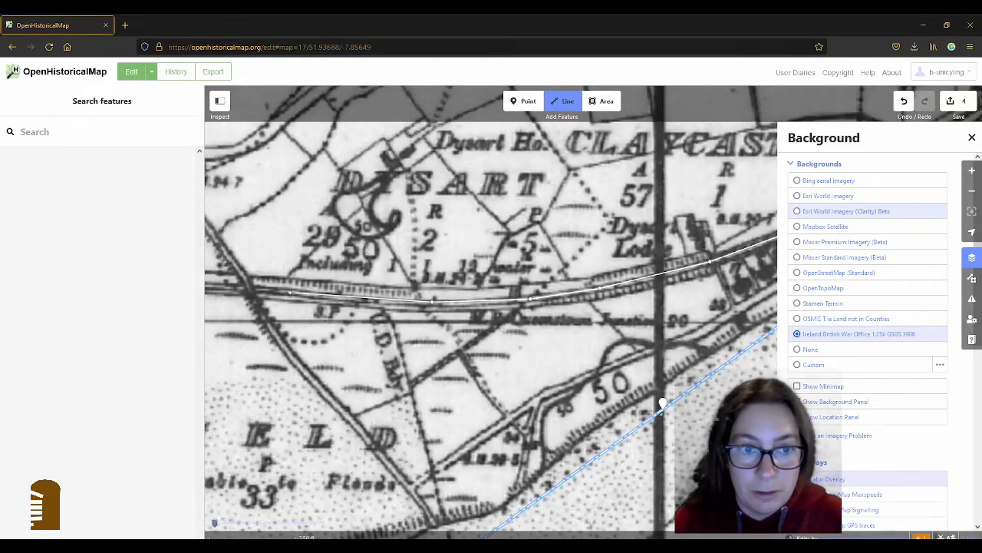
drag(251, 259, 698, 275)
click(603, 297)
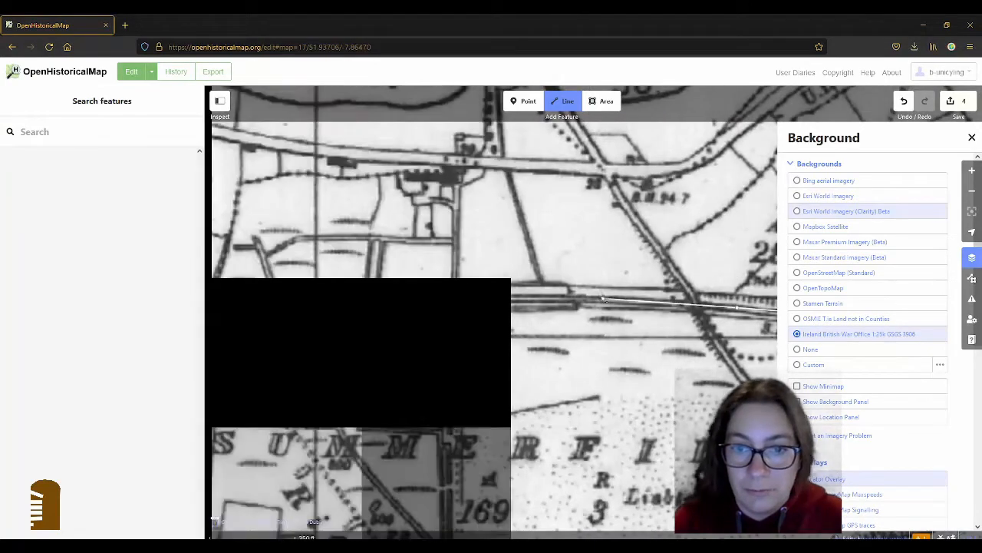
click(499, 296)
click(455, 300)
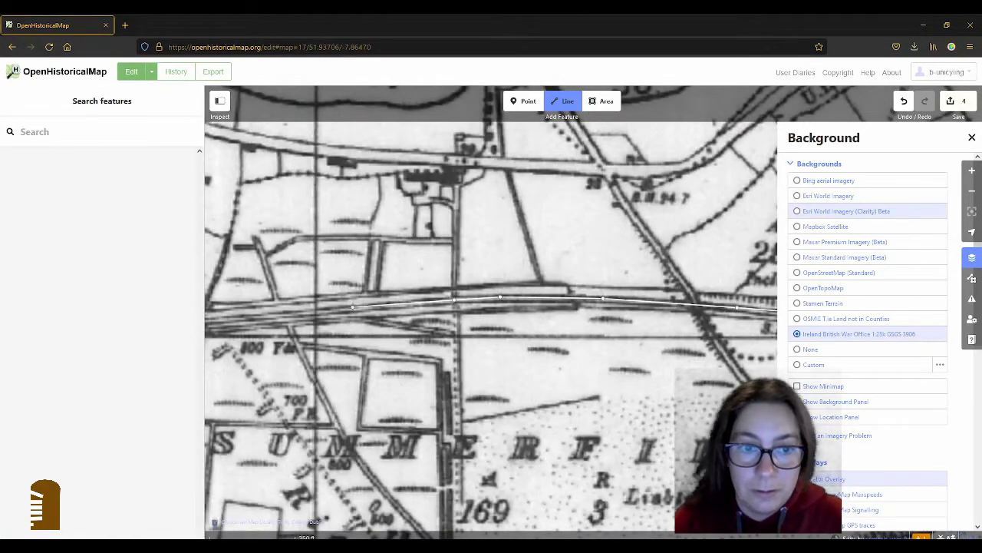
click(348, 308)
Extend the railway line west along the mapped tracks past M.P. 19 to Bog Road Crossing.
drag(348, 308, 661, 261)
click(348, 287)
click(458, 263)
drag(347, 286, 703, 272)
click(330, 275)
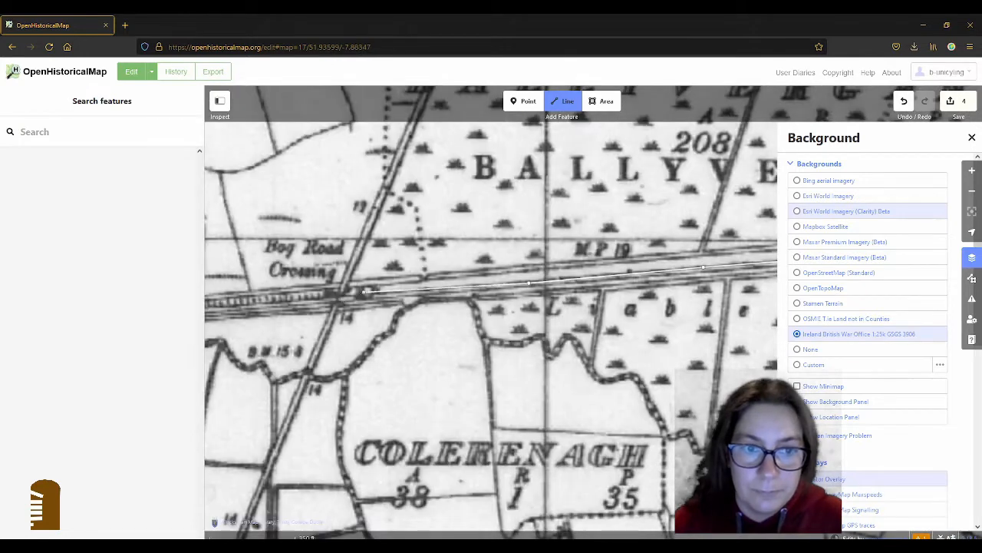
click(346, 300)
click(323, 301)
Trace the railway west from Bog Road Crossing and finish the line beside the M.P. 18 marker.
drag(323, 301, 712, 260)
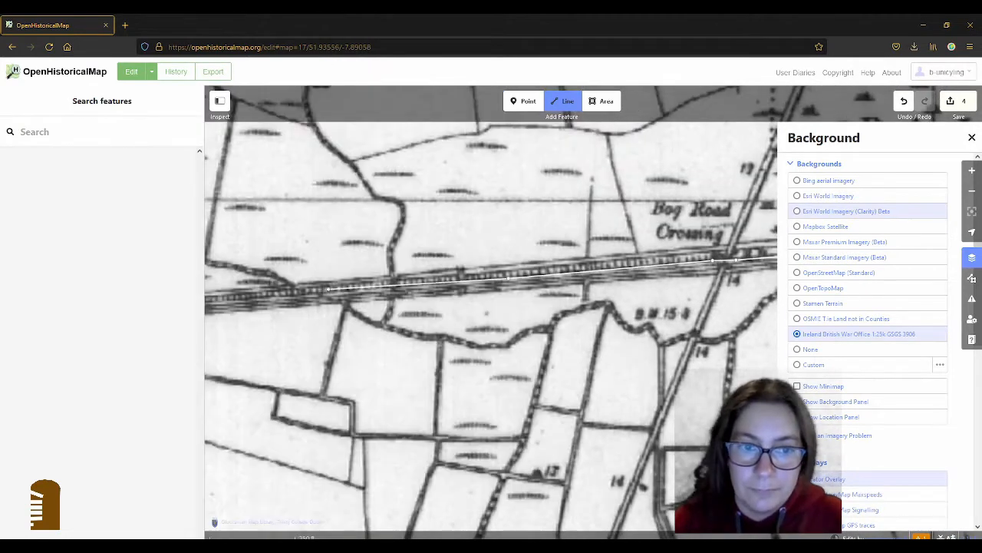
click(314, 287)
drag(314, 287, 679, 252)
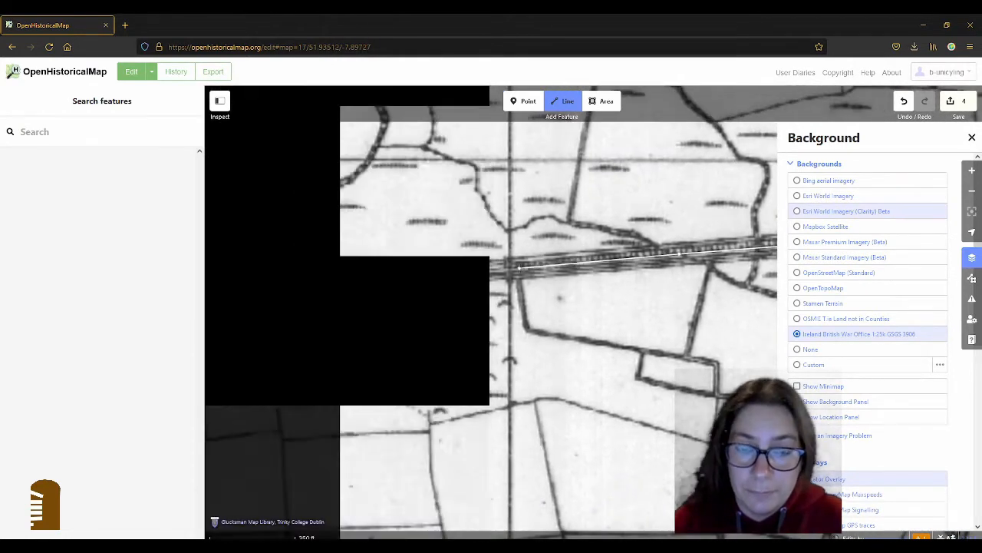
click(406, 278)
drag(407, 278, 646, 275)
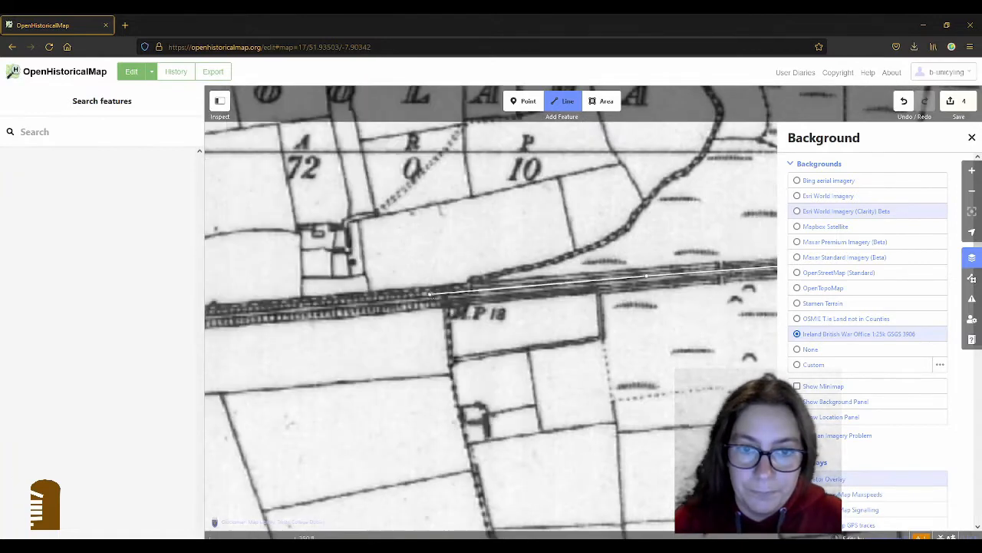
double_click(431, 294)
Review the traced railway line along its length back to its end at the station buildings.
drag(524, 328, 230, 307)
scroll(371, 281, down, 3)
scroll(279, 337, down, 3)
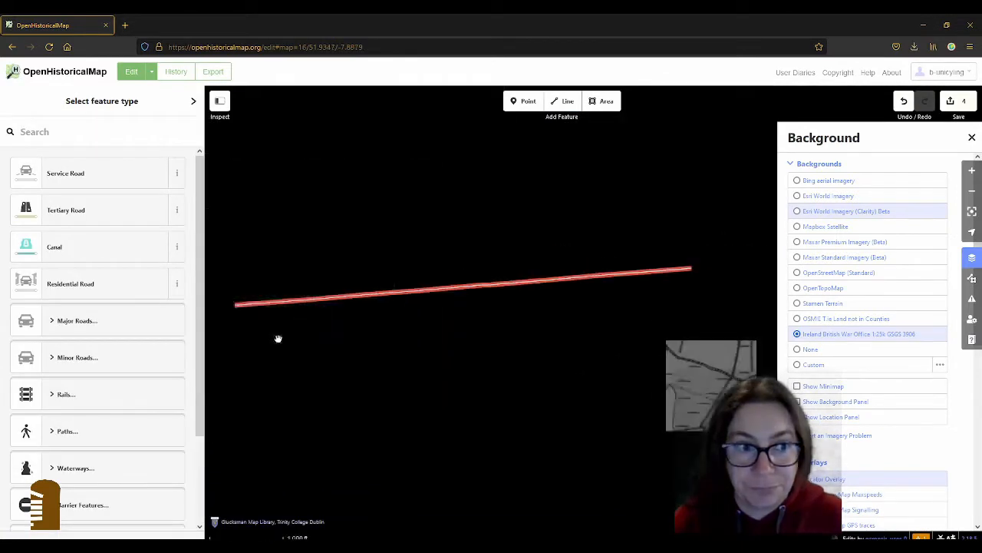
drag(708, 304, 253, 339)
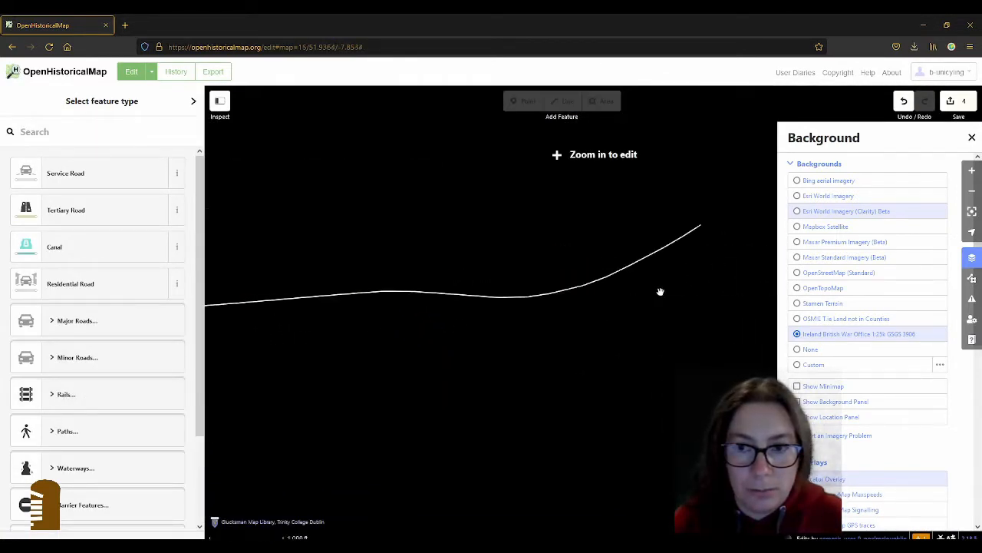
drag(660, 291, 564, 327)
scroll(322, 344, up, 3)
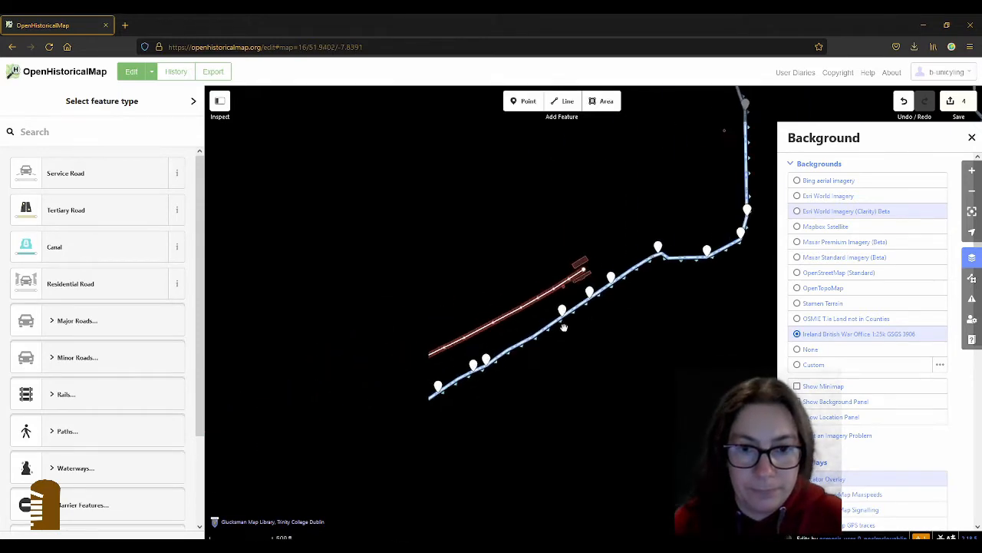
Classify the traced railway line as a Disused Railway.
scroll(564, 328, up, 3)
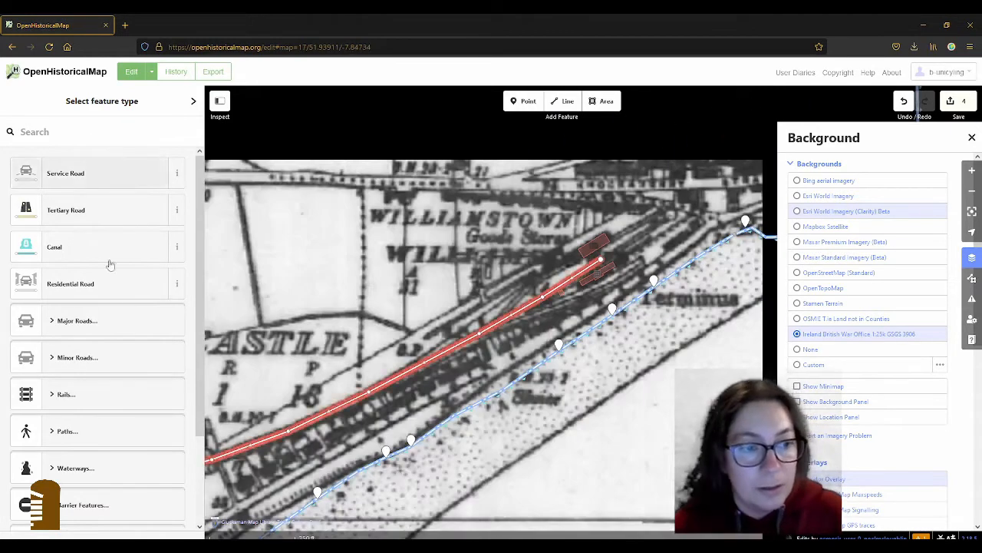
click(79, 398)
scroll(110, 382, down, 2)
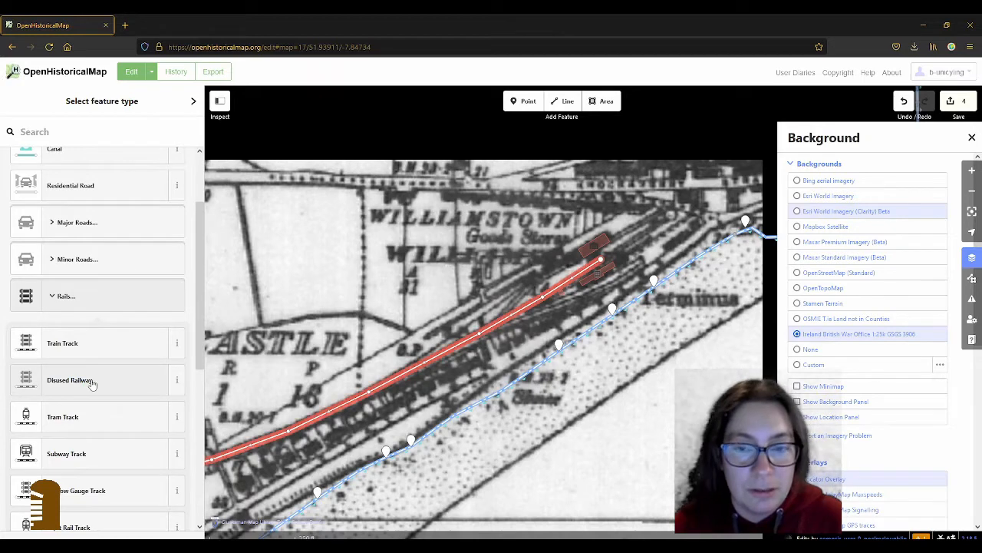
click(94, 379)
scroll(92, 379, up, 3)
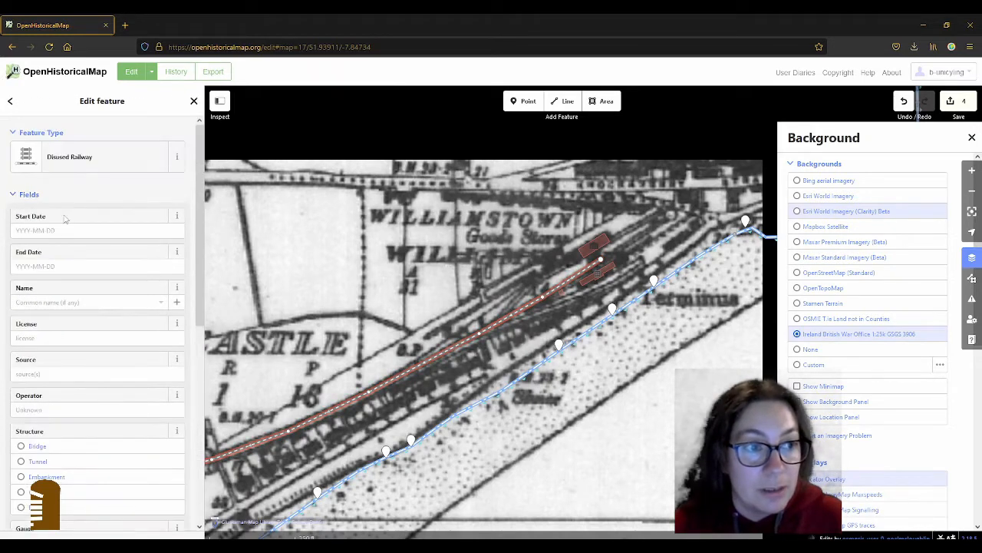
Set the railway line's start date to 1860-05-30.
click(63, 230)
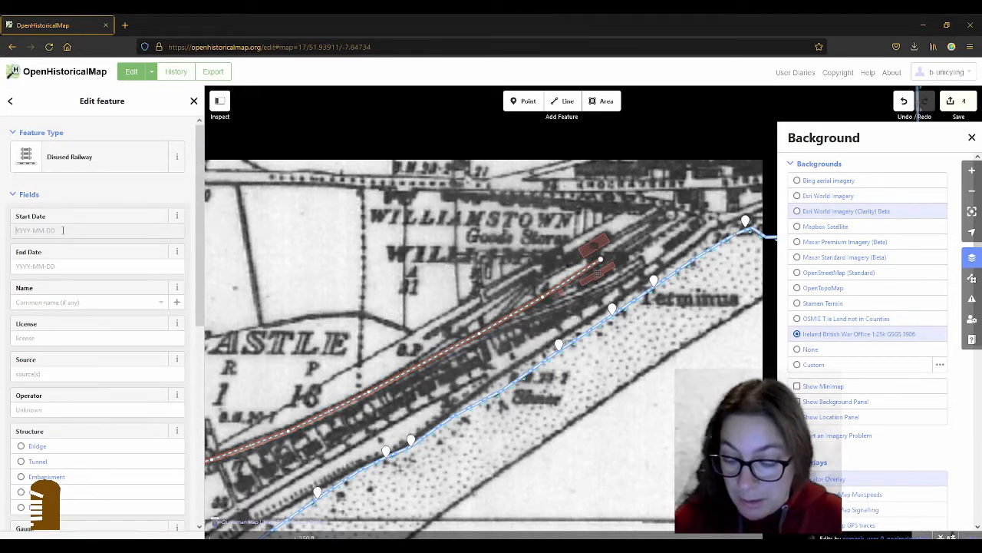
text(1860-05)
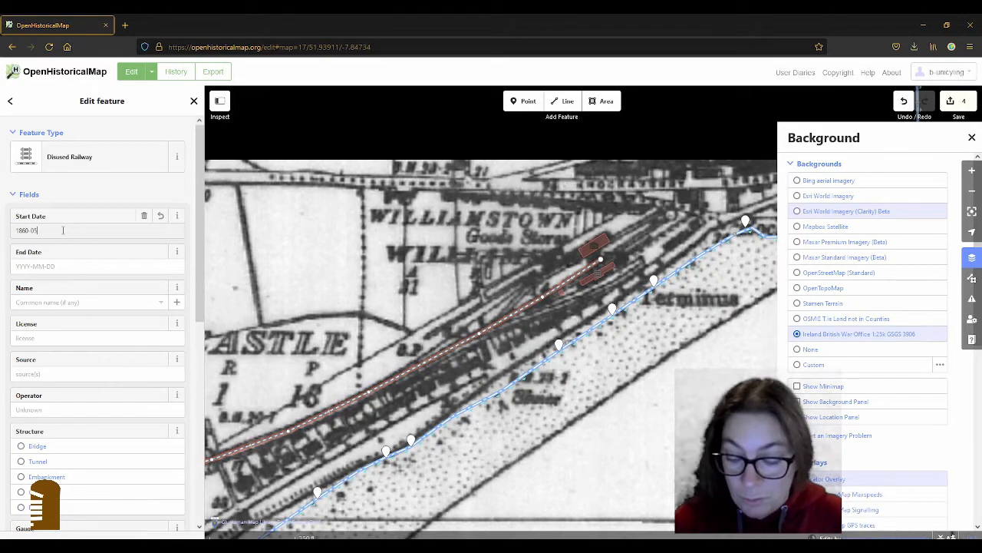
text(-30)
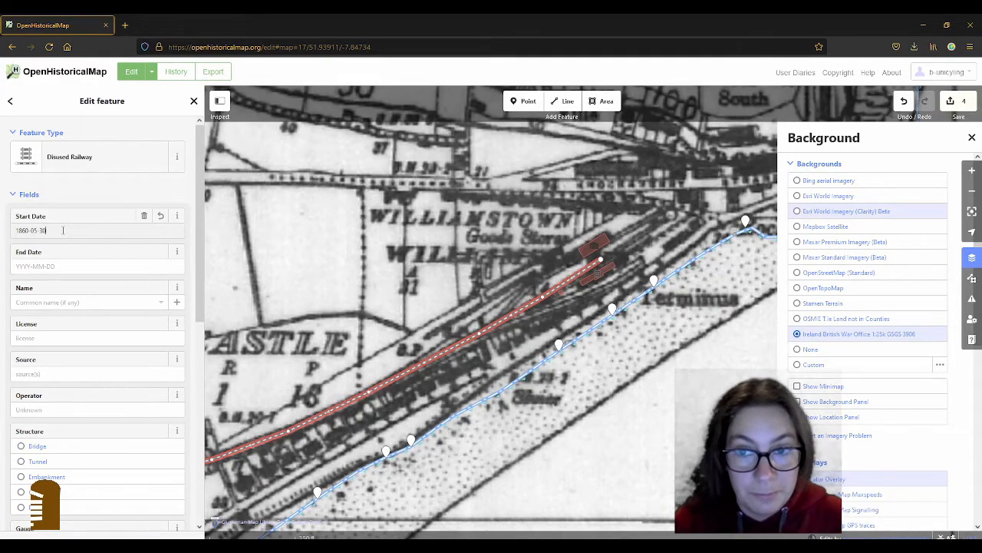
key(Tab)
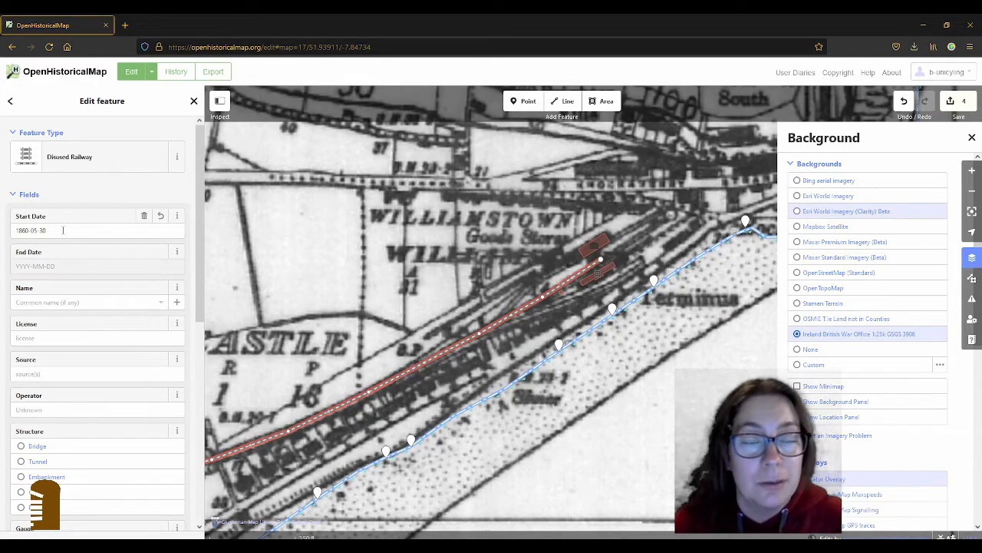
Check the station's opening date in the Wikipedia article and correct the line's start date to 1860-05-21.
key(alt+Tab)
click(34, 24)
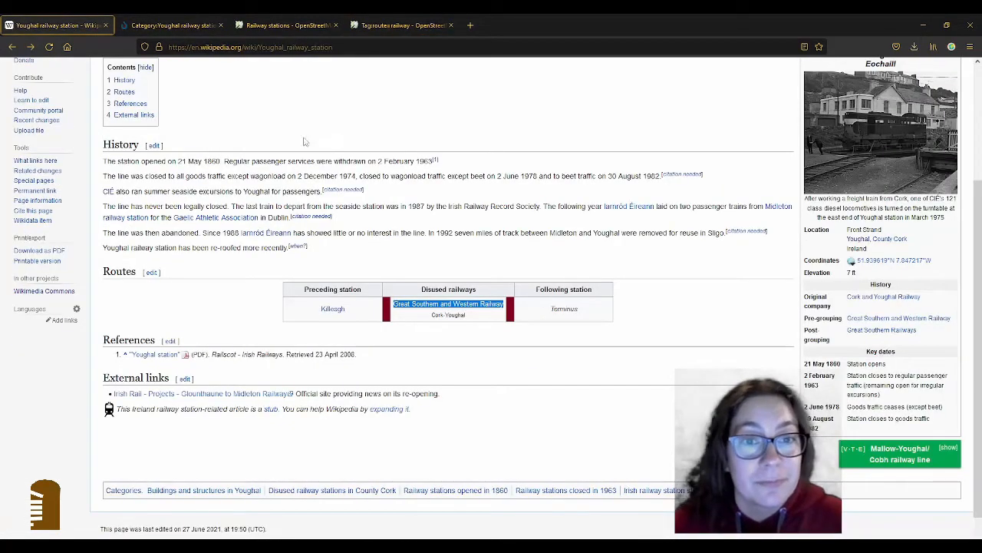
key(alt+Tab)
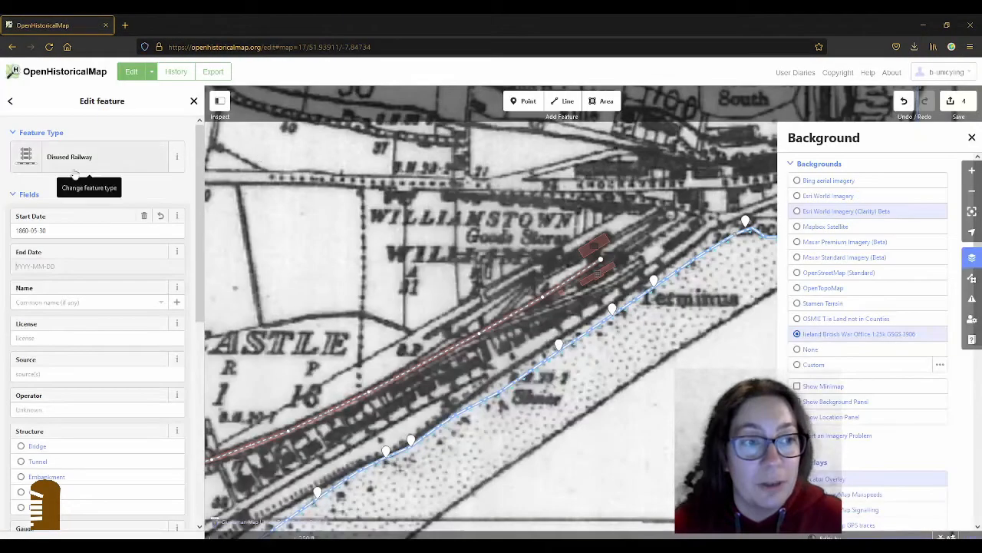
click(58, 229)
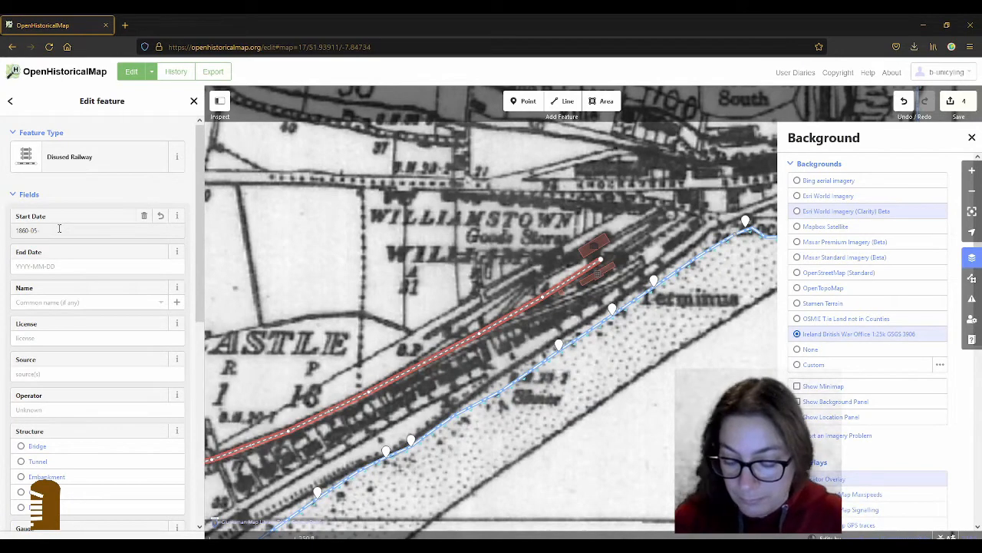
text(21)
Set the railway line's end date to 1982-08-30.
click(61, 272)
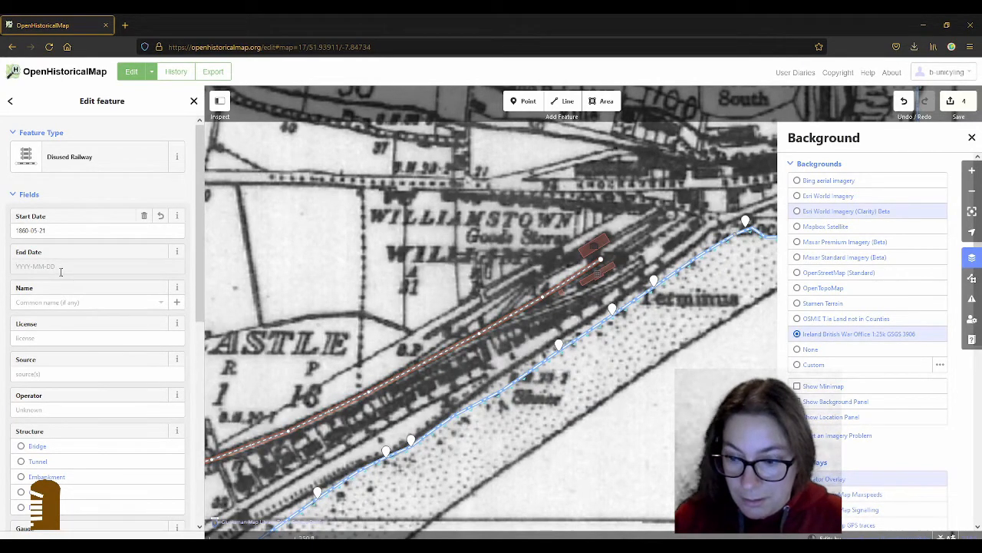
text(1982-0)
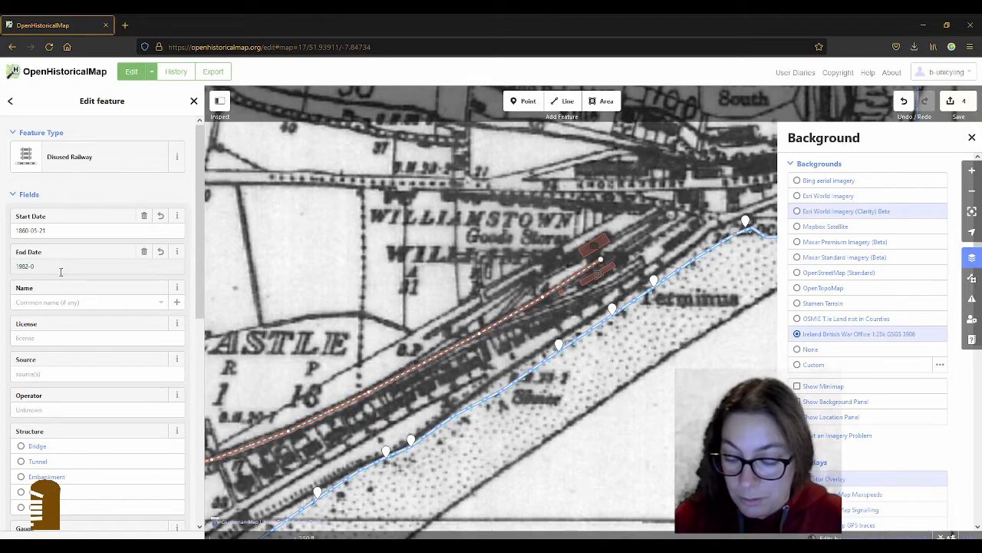
text(8-30)
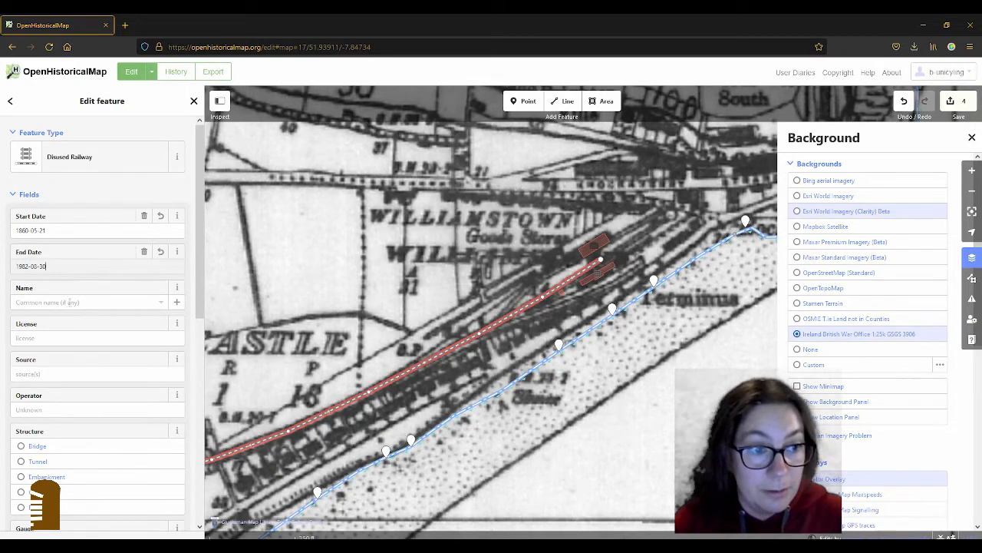
Consult the OpenStreetMap wiki page on route=railway tagging and name the railway line Youghal-Cork.
click(71, 303)
key(alt+Tab)
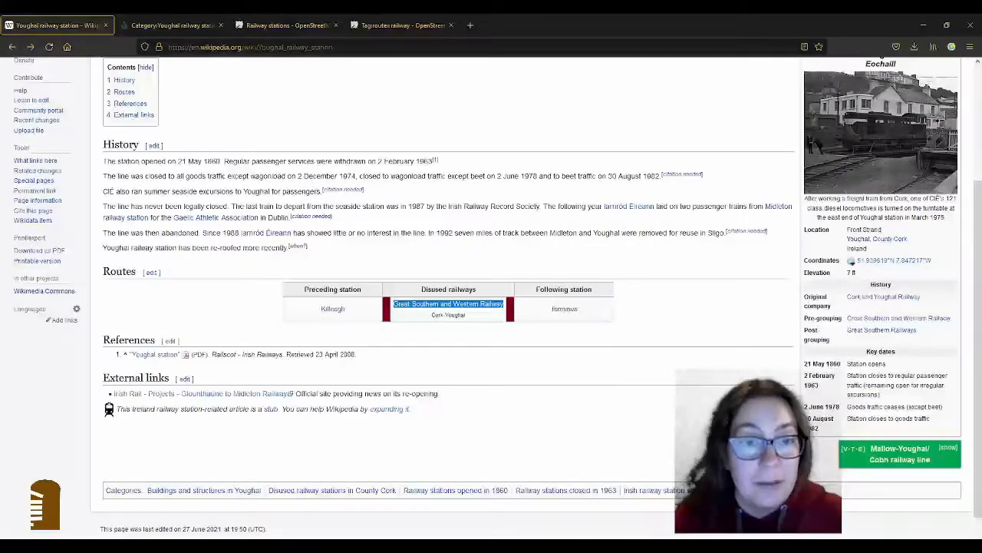
click(390, 25)
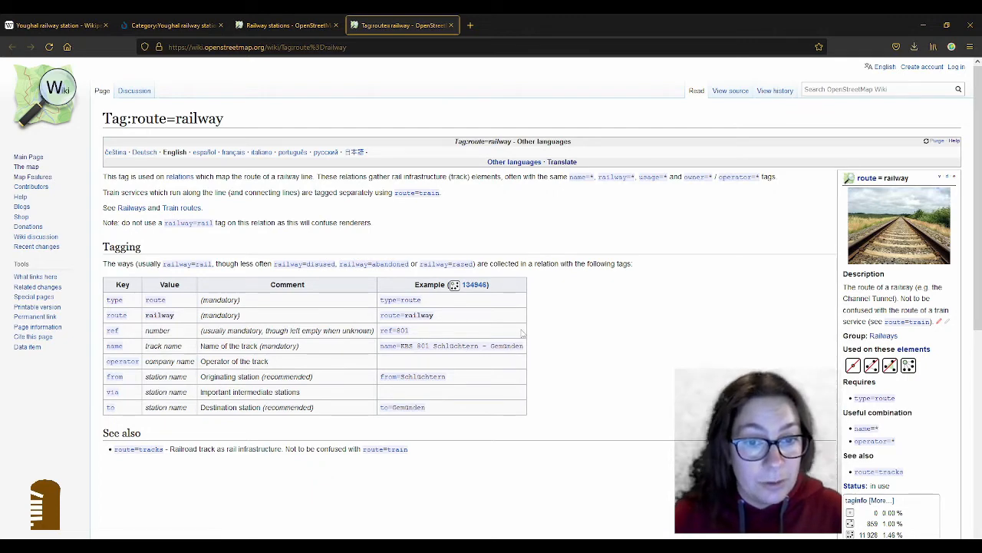
key(alt+Tab)
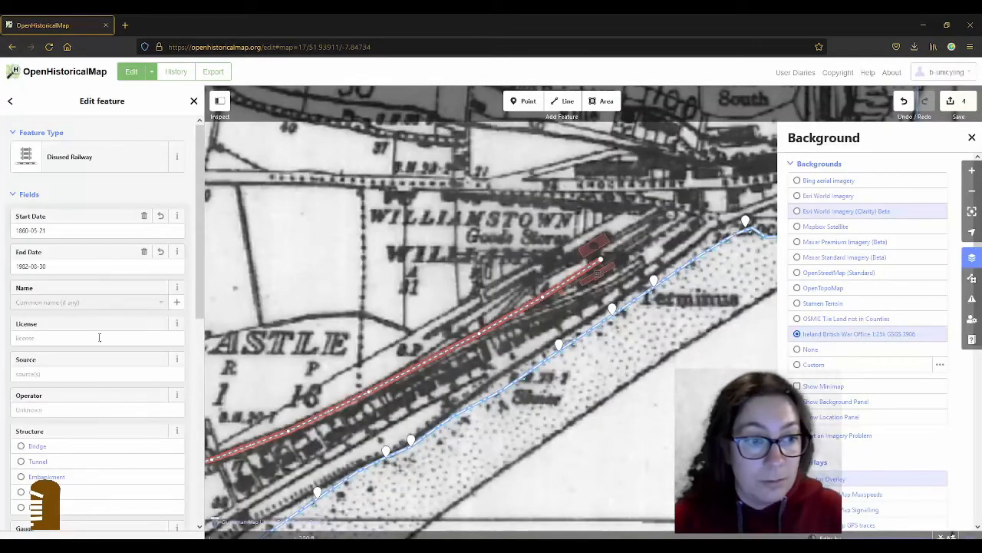
click(64, 295)
text(Y)
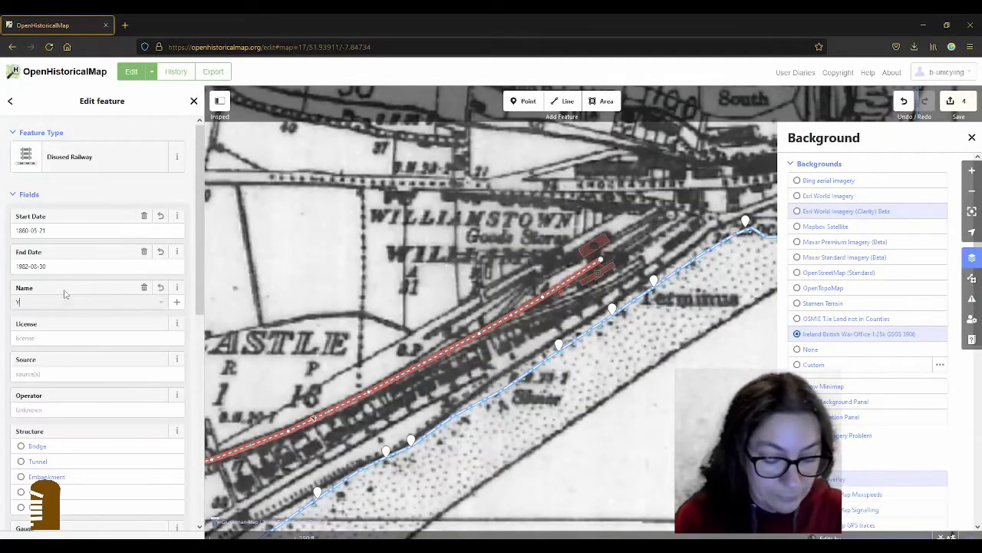
text(oughal)
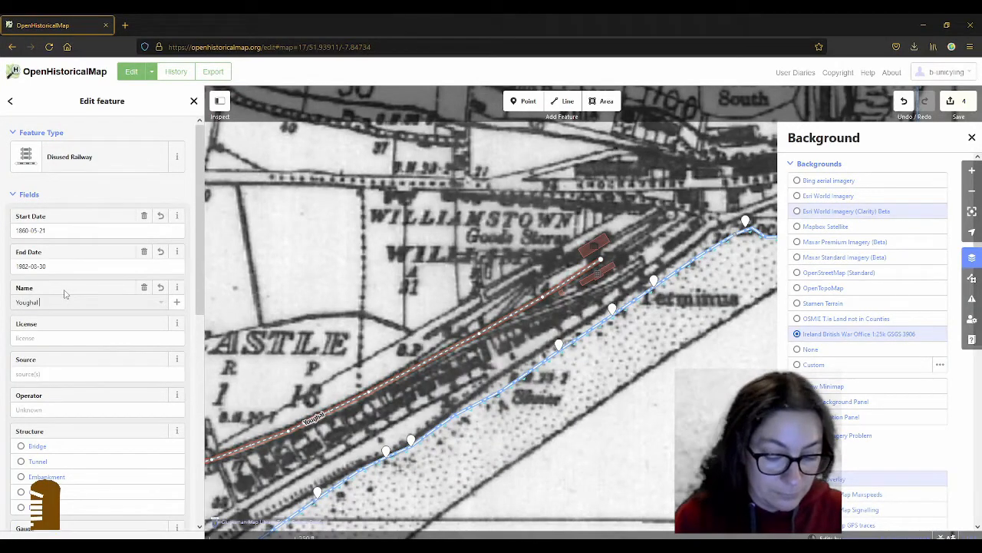
text(-Cork)
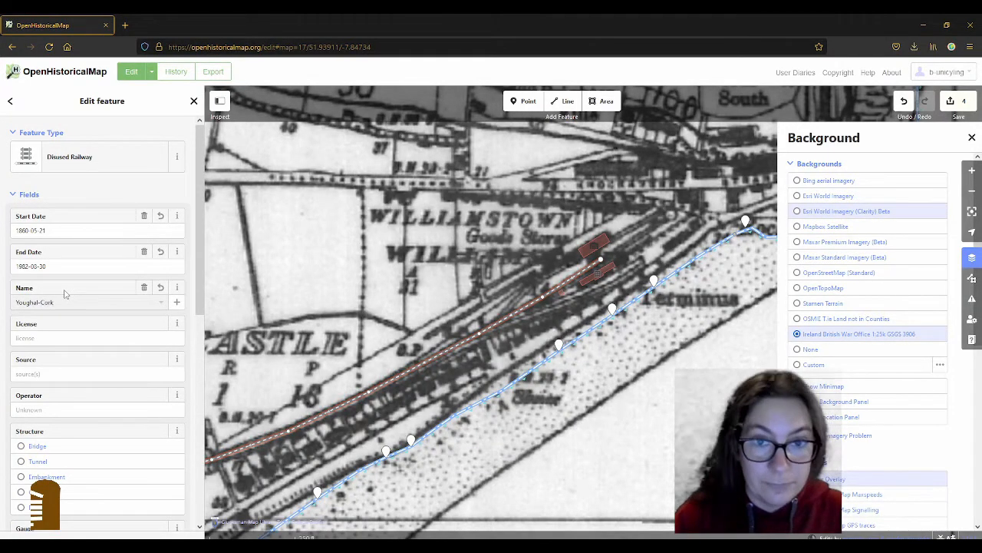
Inspect the line's course past Dysart Lodge and rename it Cork-Youghal-Railway.
drag(385, 203, 620, 167)
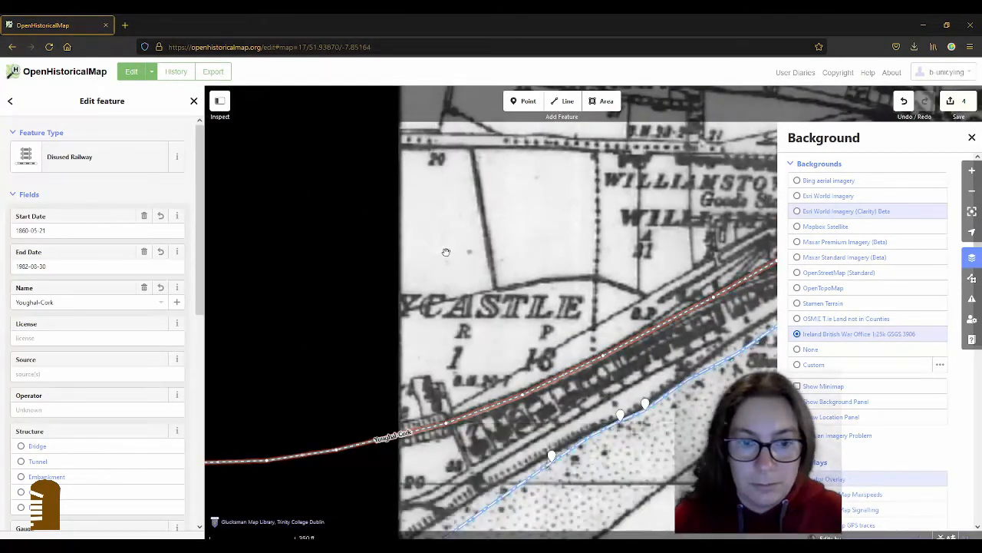
drag(226, 223, 379, 243)
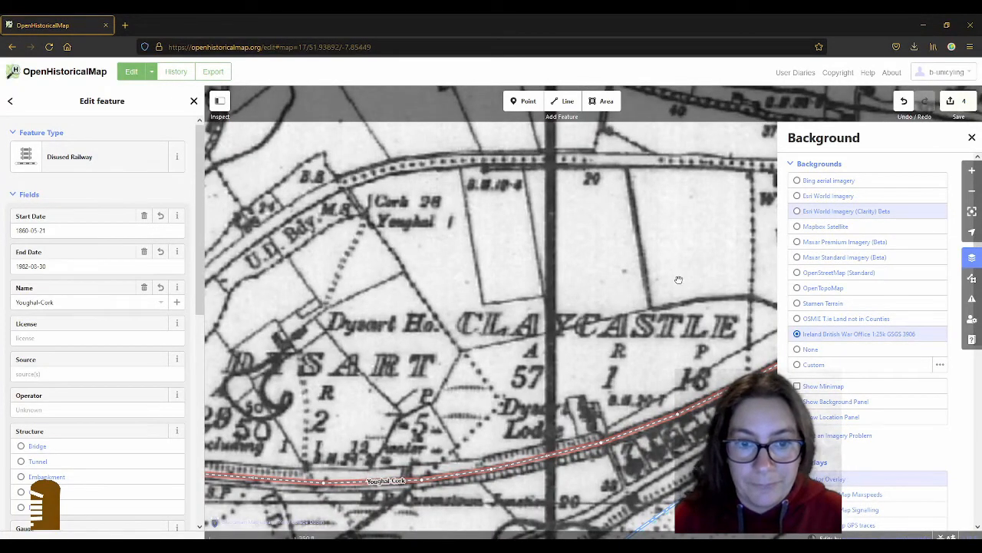
drag(666, 273, 376, 272)
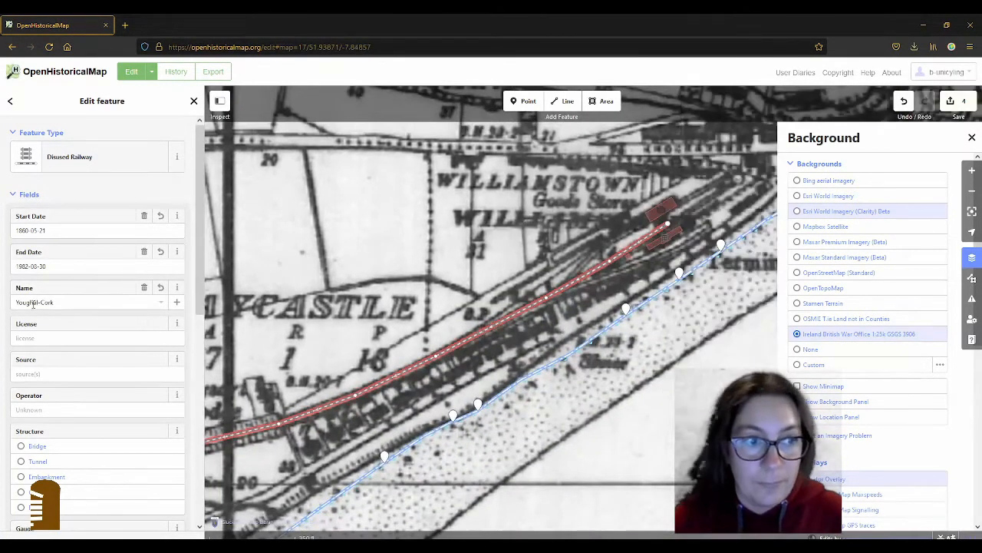
drag(48, 301, 2, 303)
key(BackSpace)
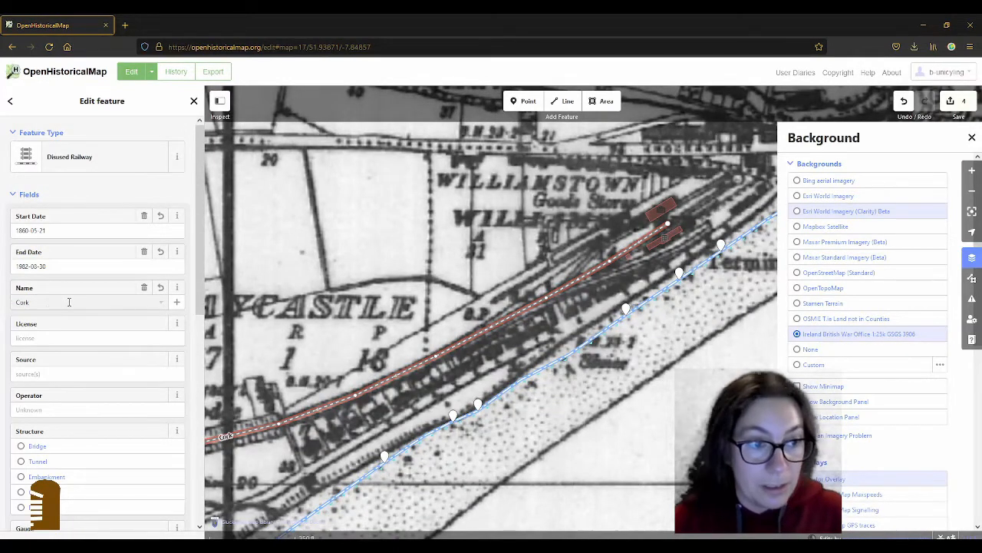
key(BackSpace)
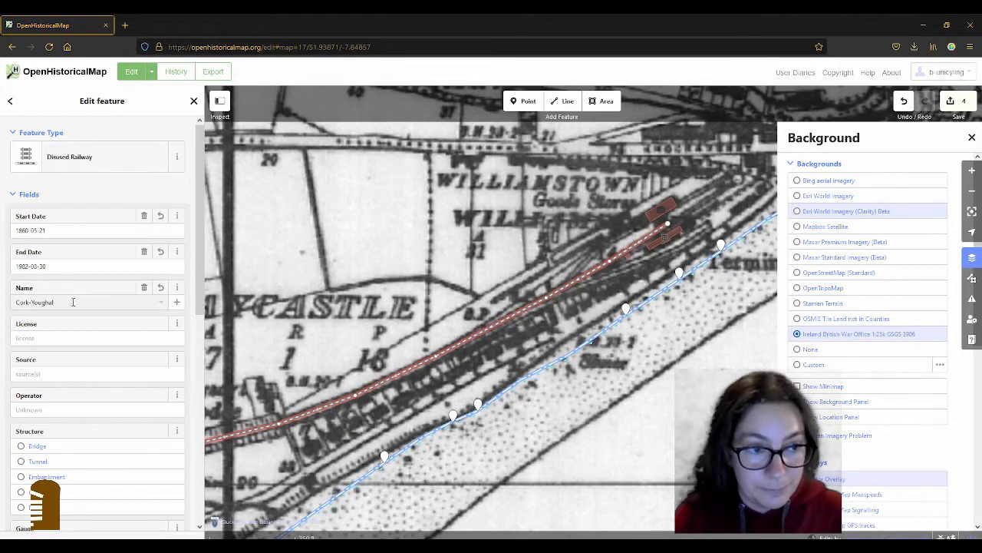
text(-Ra)
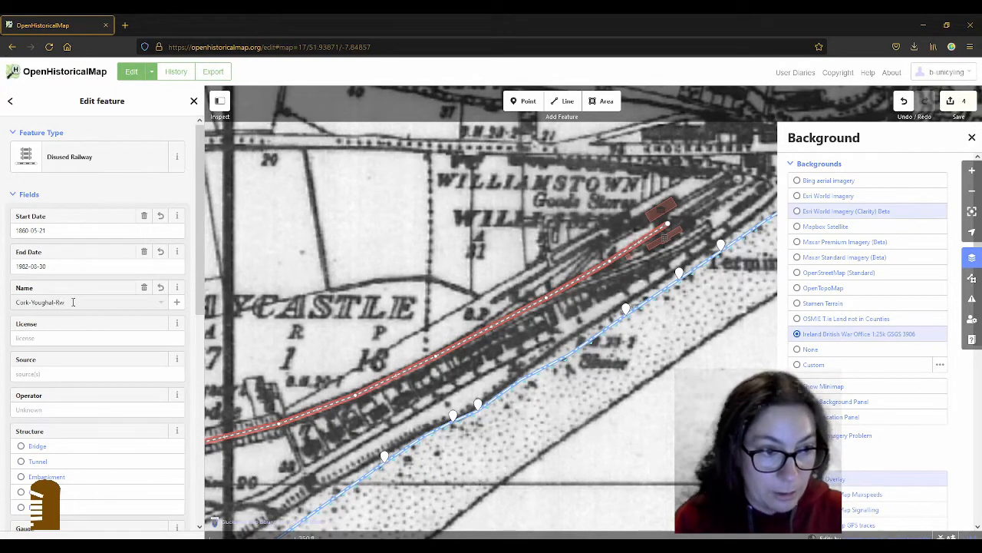
text(ilway)
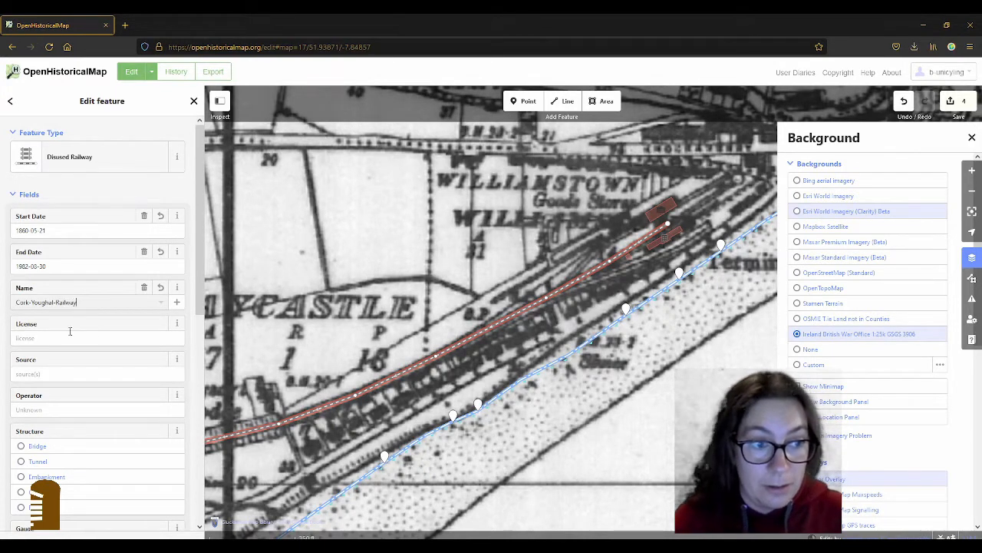
Enter "British War Office map;wikipedia" as the railway line's source.
click(41, 373)
text(British War Offic)
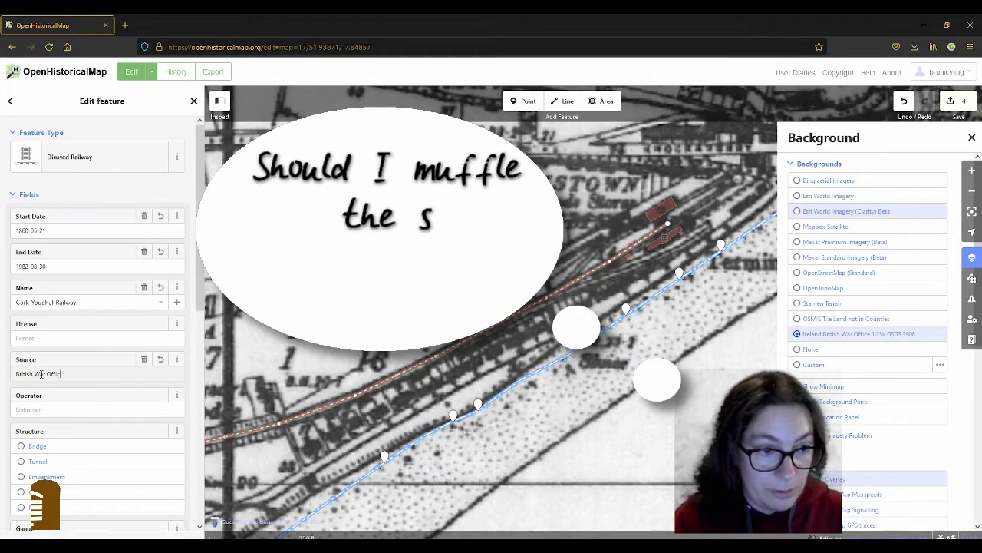
text(e map;wiki)
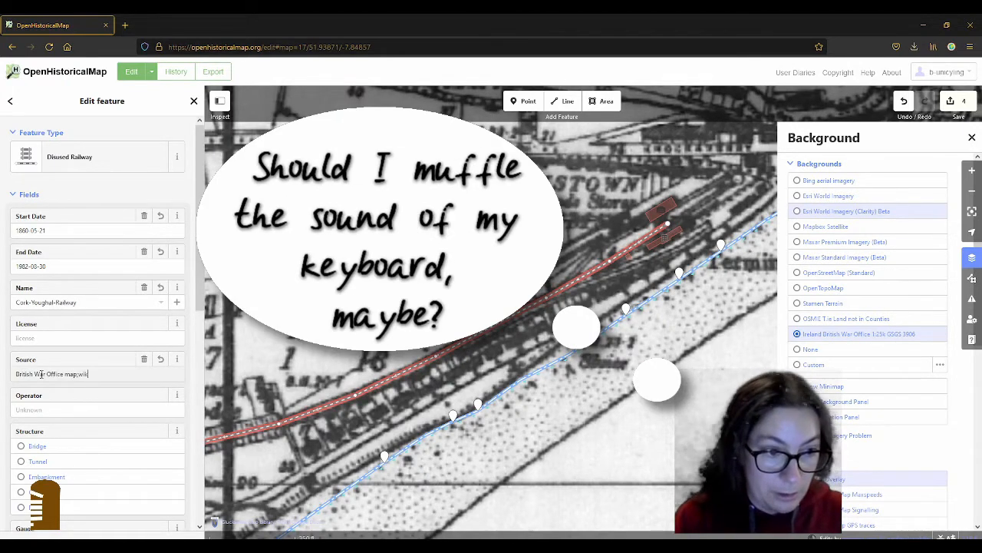
text(pedia)
Check the railway company in the Youghal station Wikipedia article and tag the line with wikipedia = en:Great Southern and Western Railway.
scroll(84, 274, down, 10)
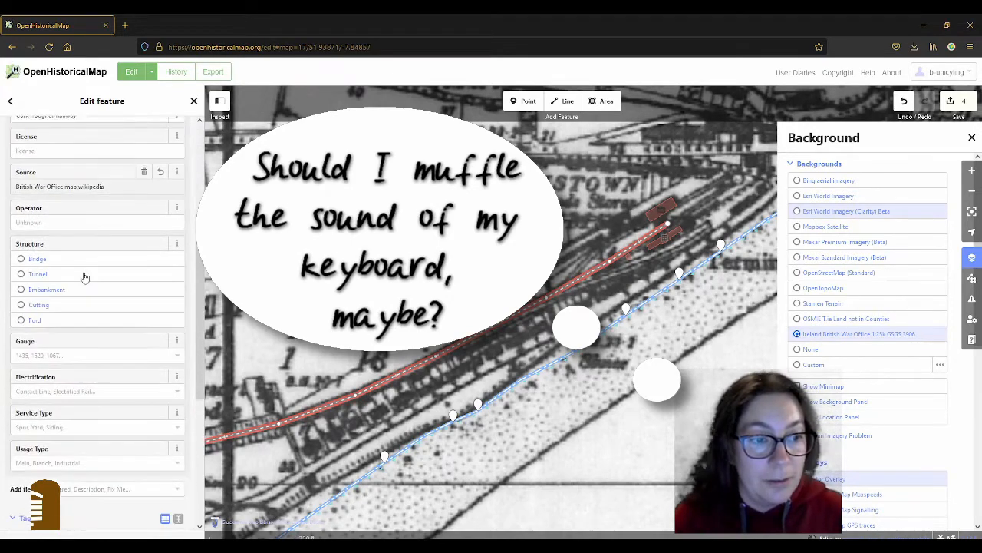
key(alt+Tab)
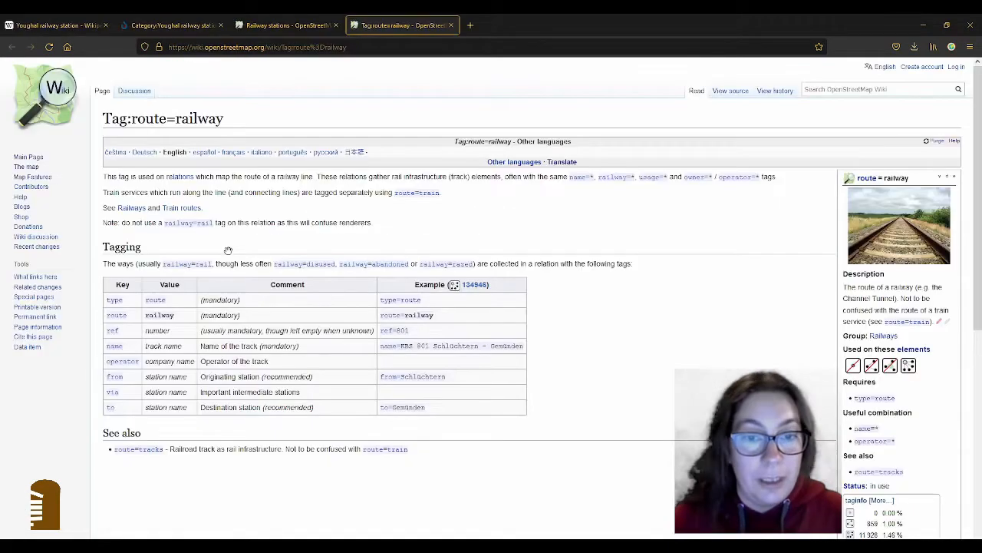
click(61, 25)
mouse_move(470, 308)
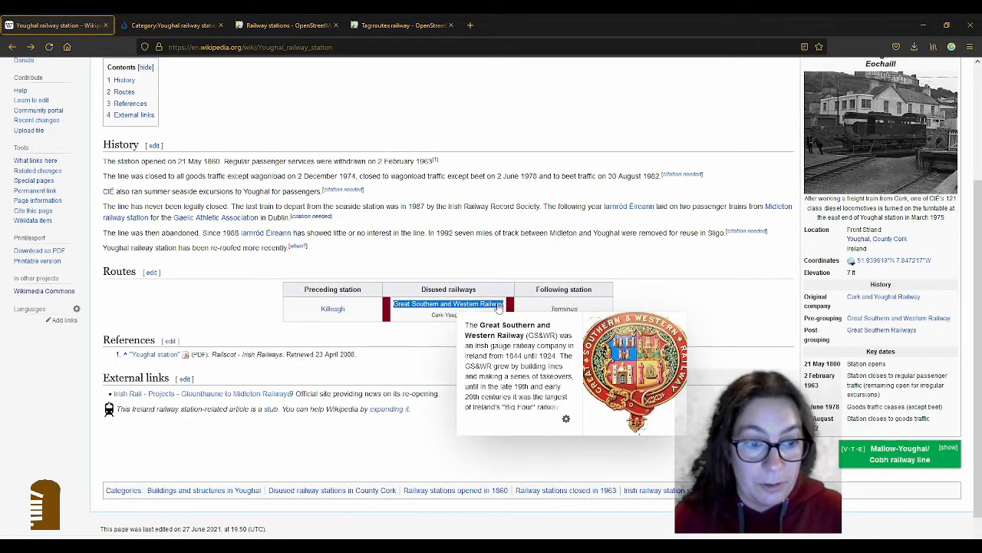
key(alt+Tab)
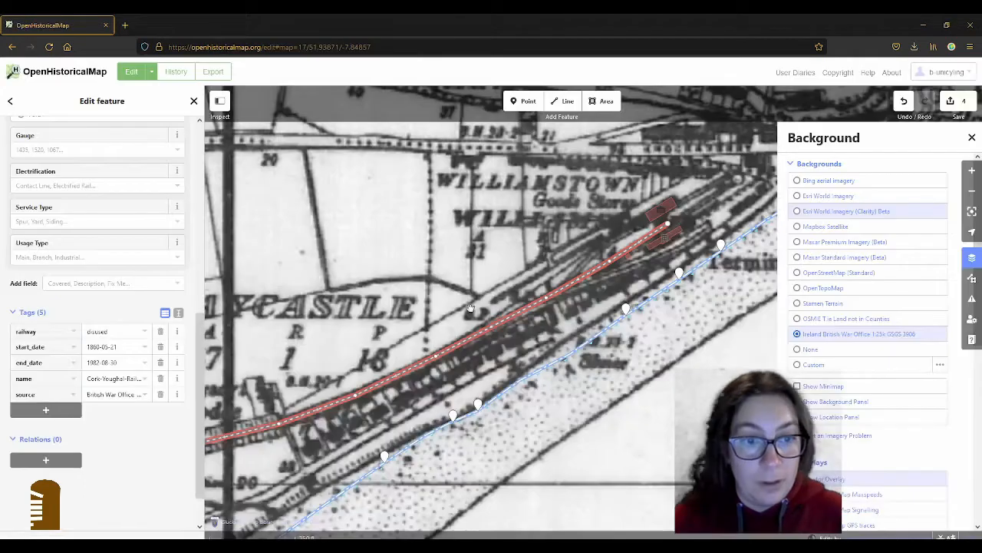
click(45, 409)
text(wiki)
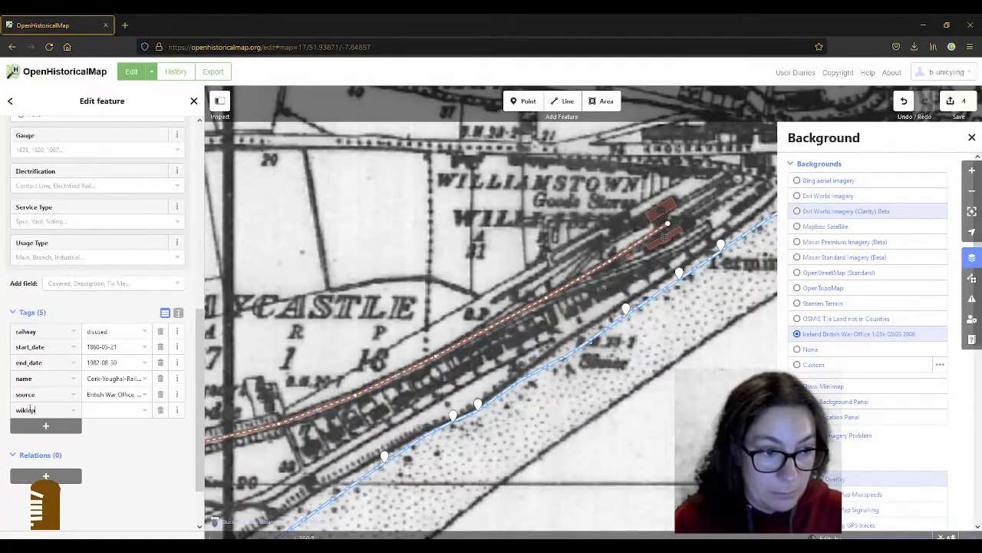
key(BackSpace)
text(pedia)
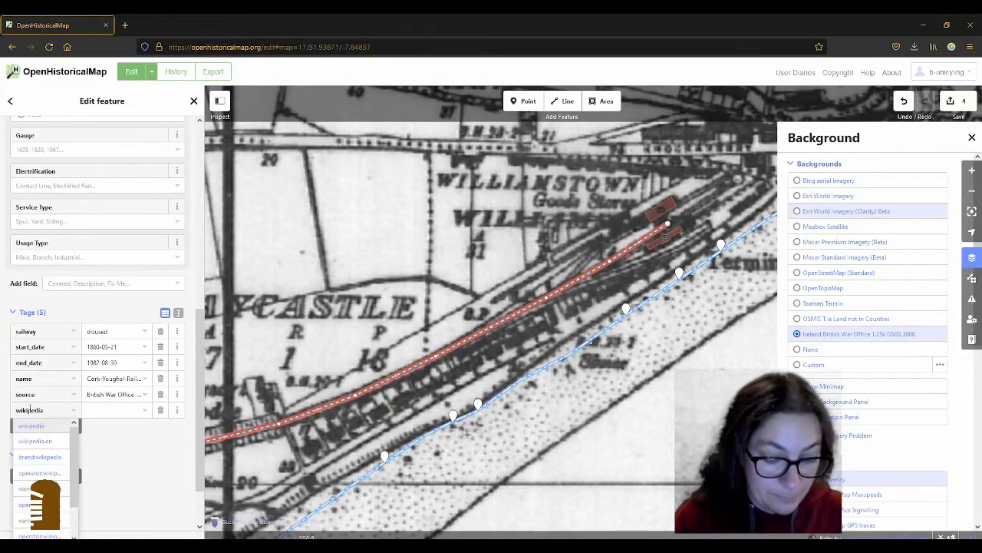
key(Tab)
text(en:)
key(ctrl+v)
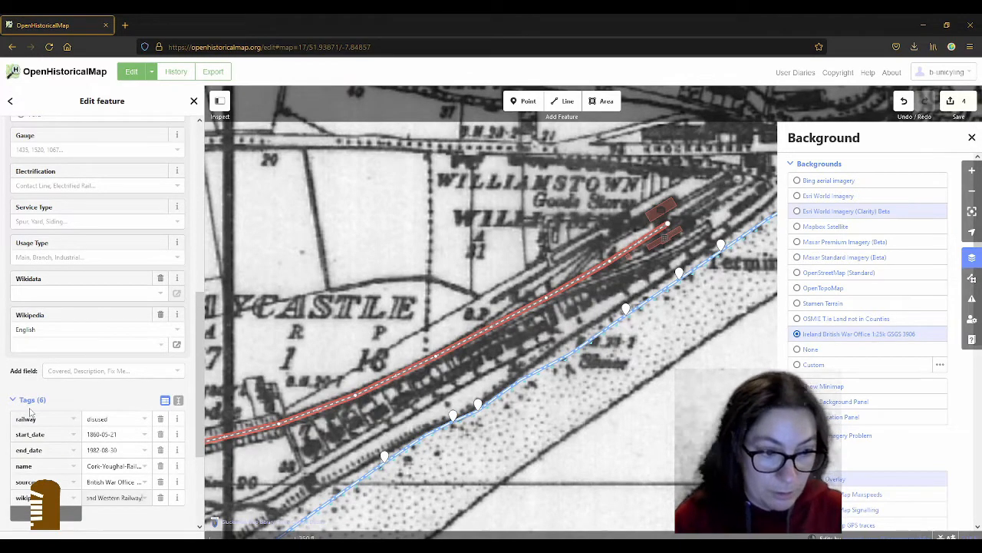
Check the operator key on the route=railway wiki page and tag the railway line with operator = Great Southern and Western Railway.
click(627, 383)
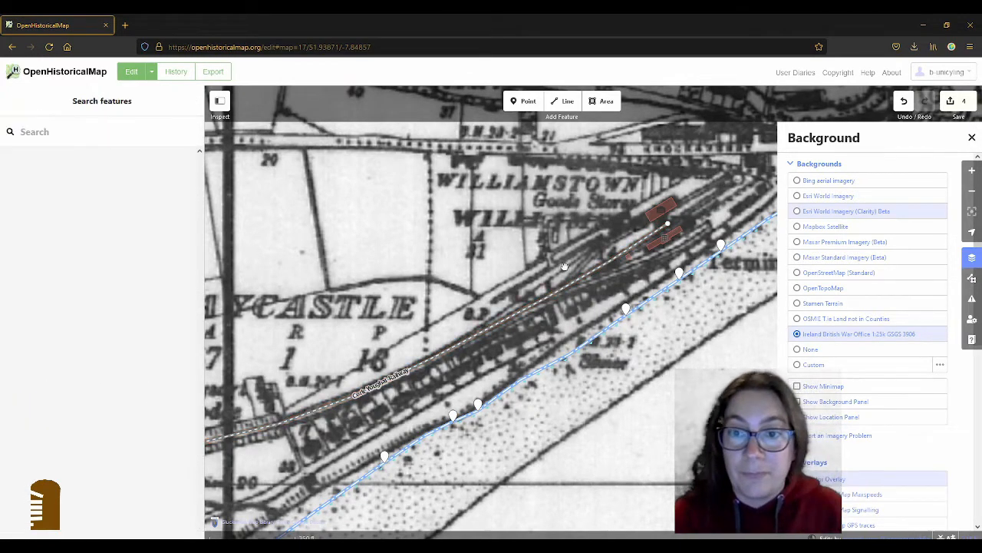
scroll(454, 204, down, 2)
key(alt+Tab)
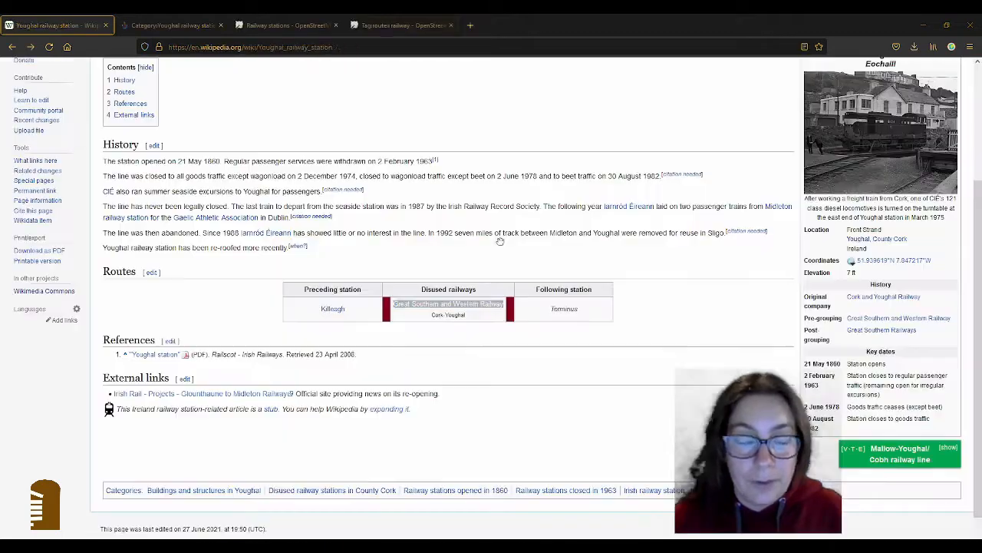
click(385, 28)
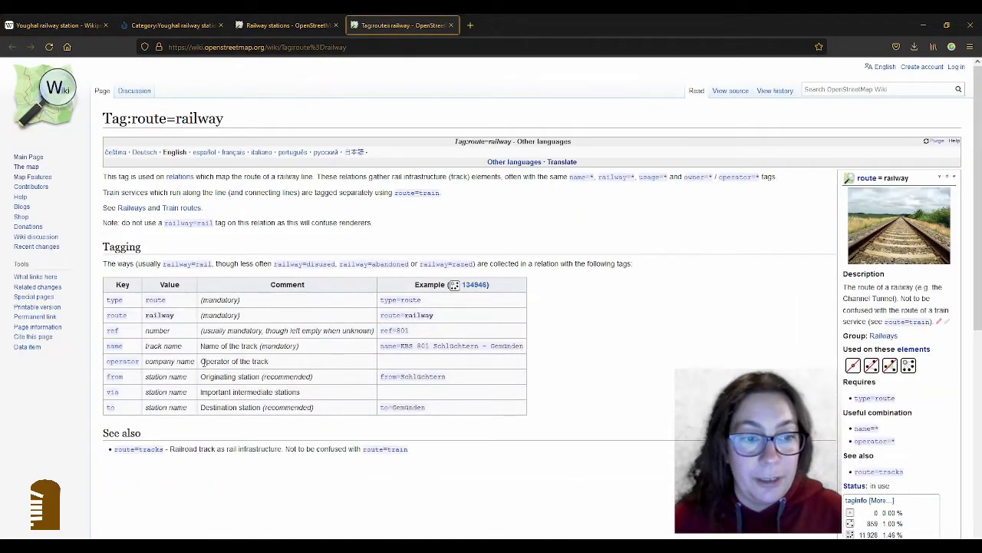
key(alt+Tab)
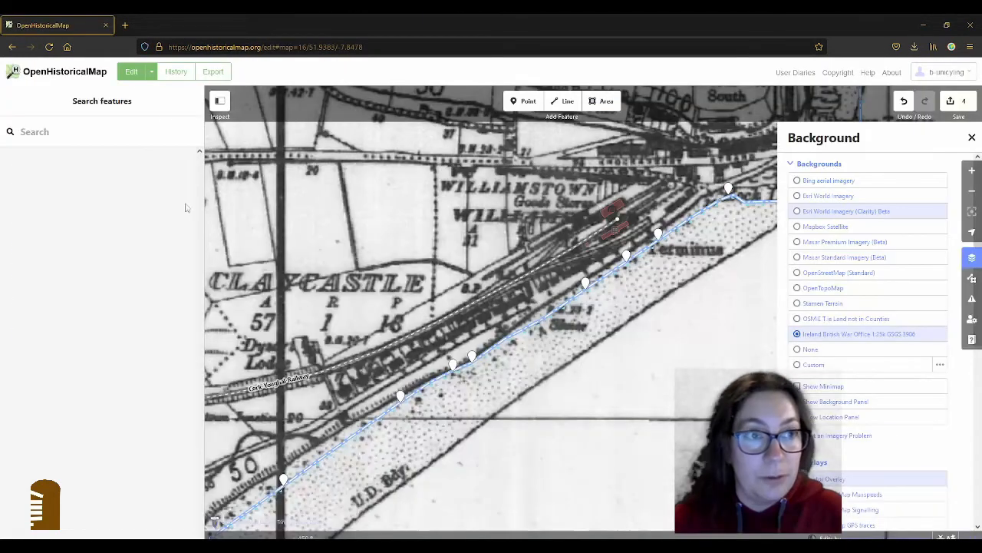
click(407, 297)
scroll(77, 346, down, 10)
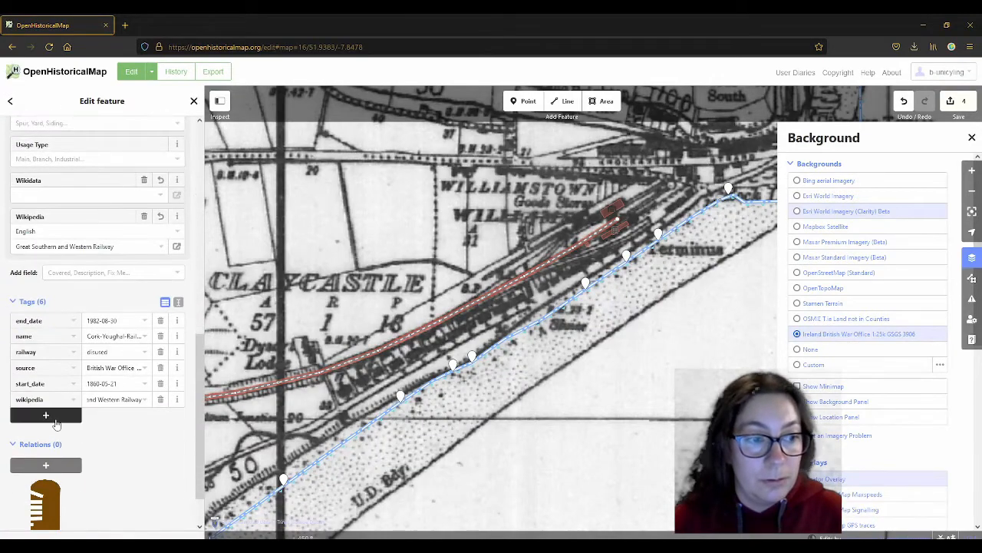
click(56, 421)
text(operator)
key(Tab)
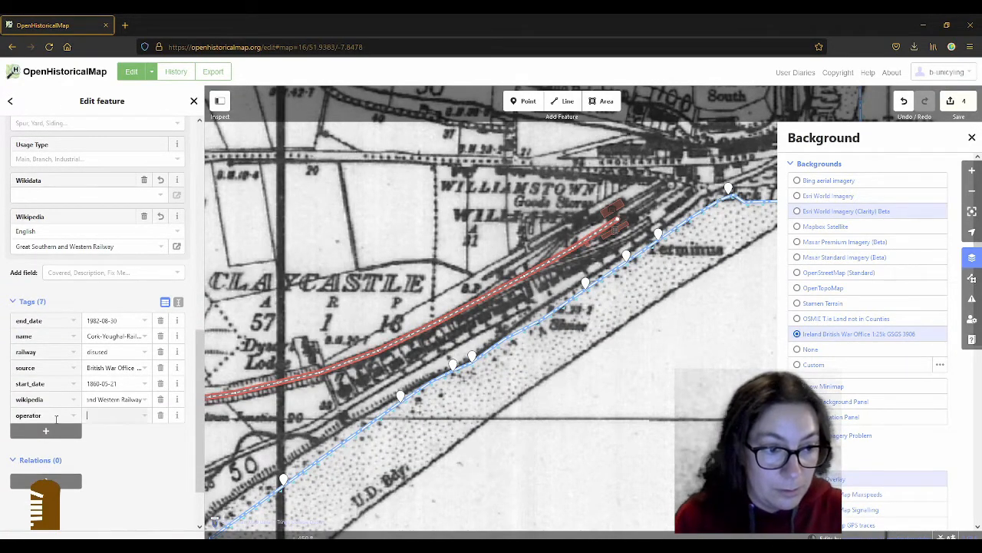
text(Great Southern and Western Railway)
key(alt+Tab)
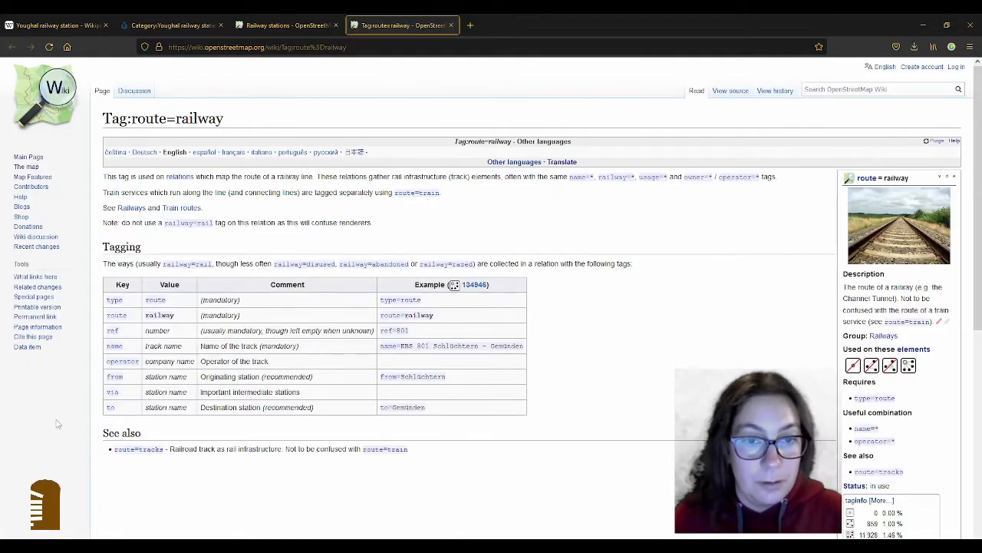
key(alt+Tab)
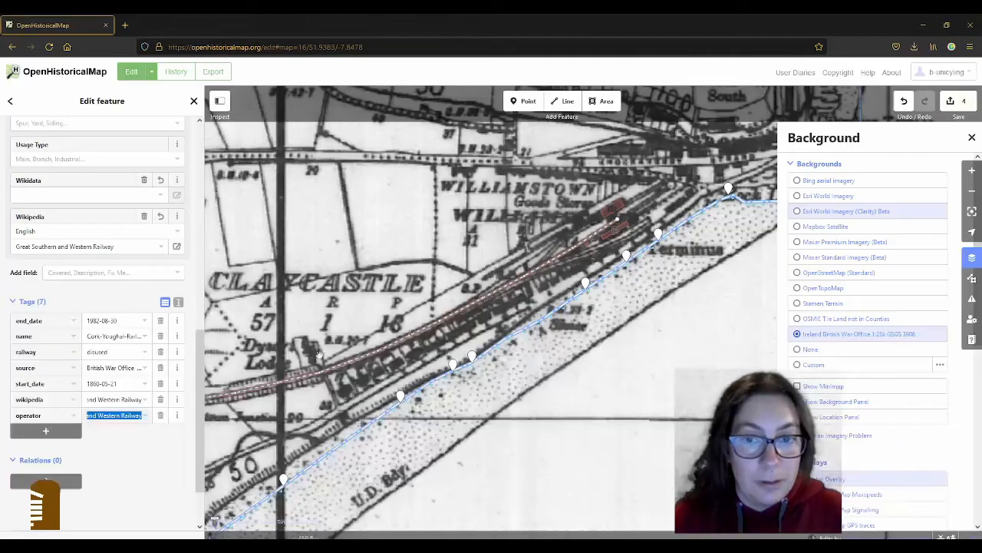
Change the railway line's operator tag key to was:operator.
click(603, 223)
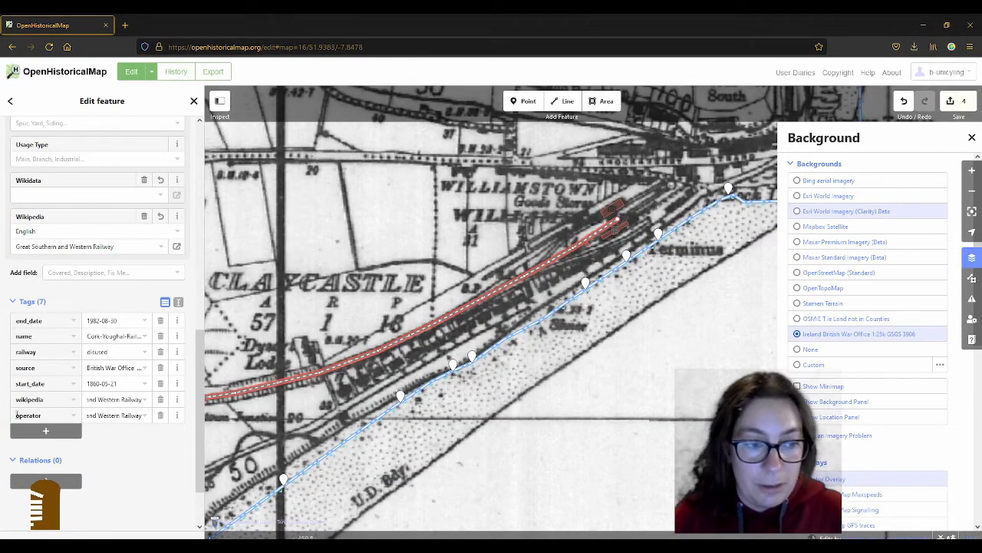
click(17, 414)
text(was)
key(Tab)
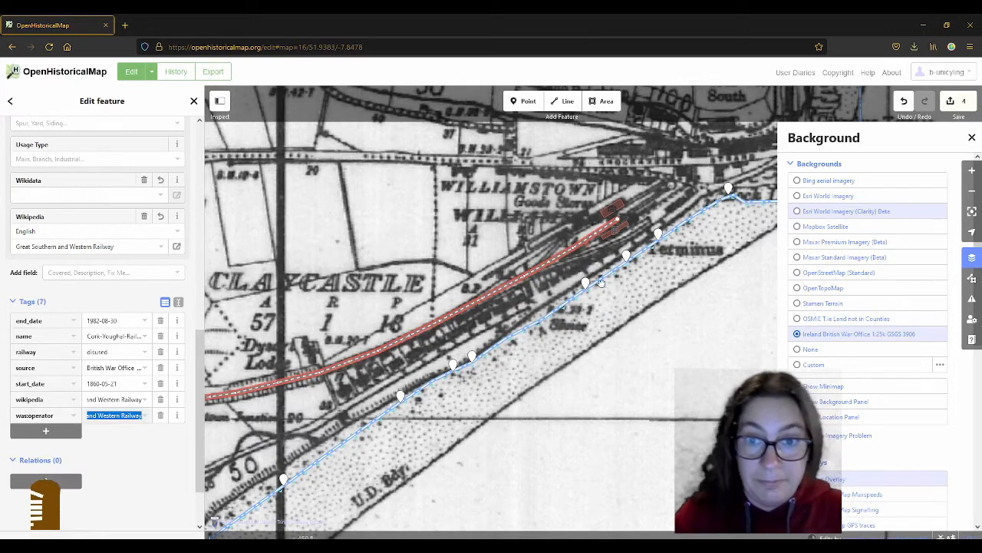
Change the operator tag key of the Youghal Station building to was:operator.
click(616, 228)
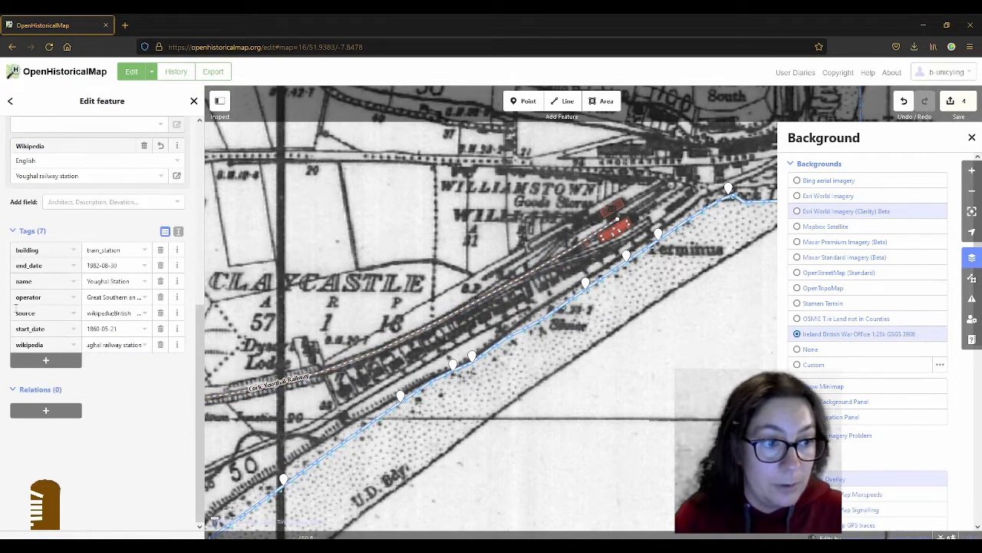
click(17, 297)
text(was:)
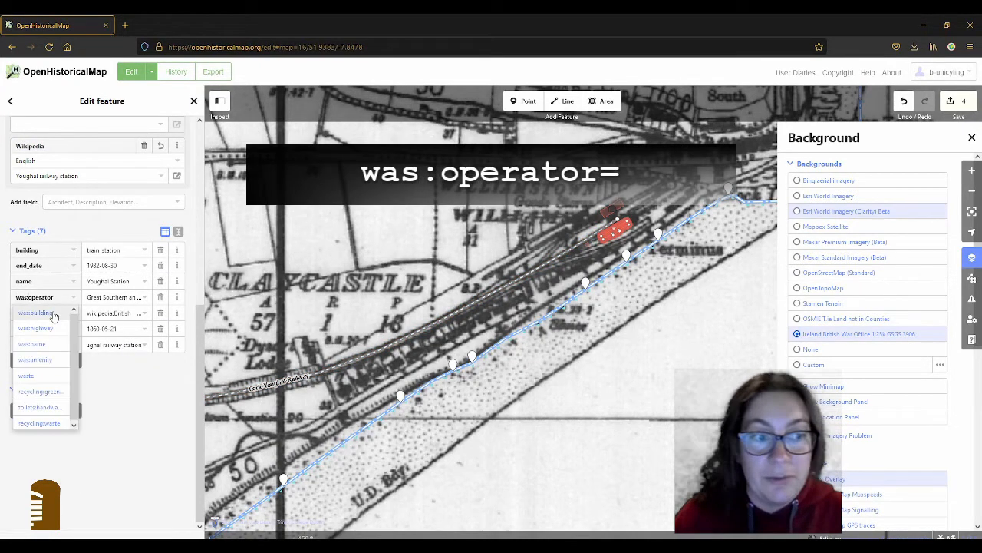
click(427, 215)
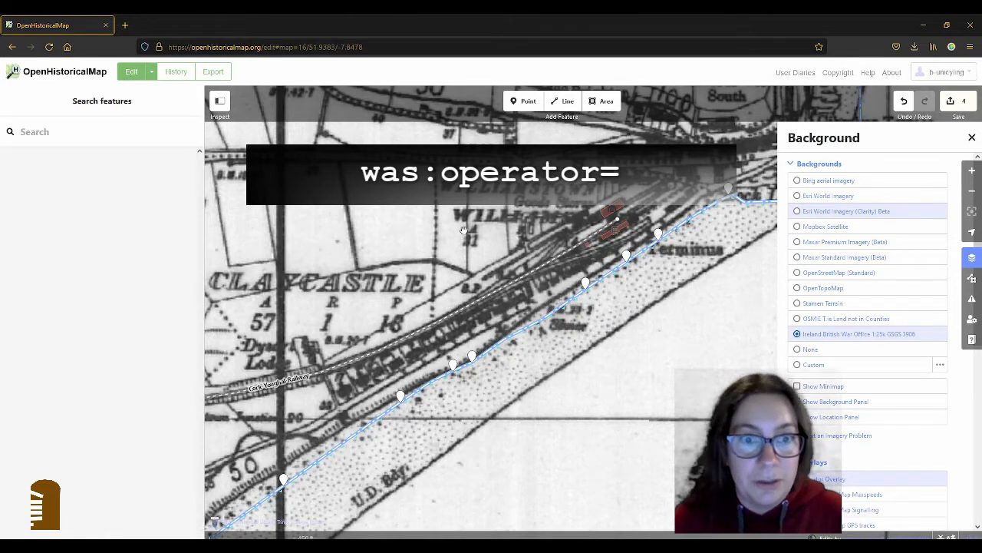
Follow the Cork-Youghal-Railway west to Bog Road Crossing and split the line at two neighbouring nodes there.
key(alt+Tab)
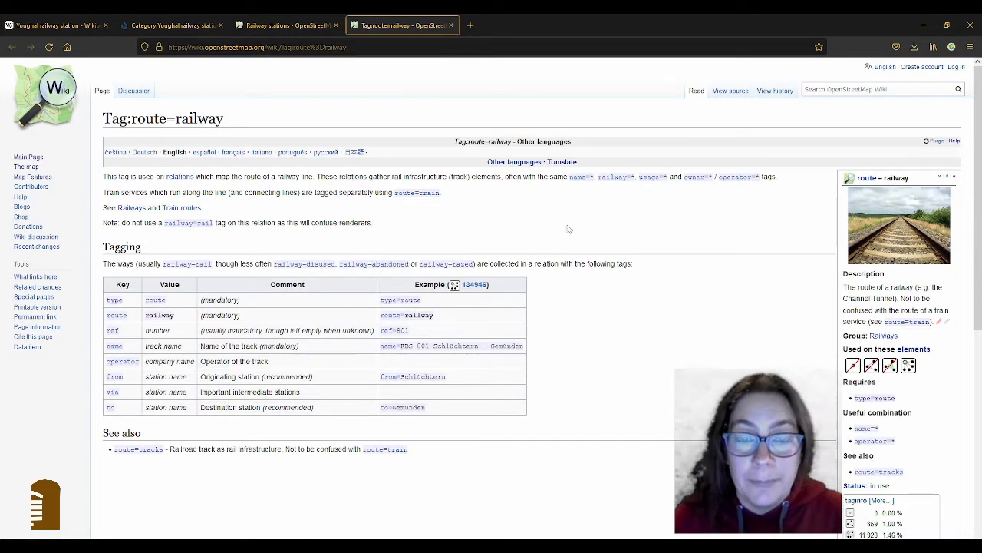
key(alt+Tab)
drag(327, 259, 574, 183)
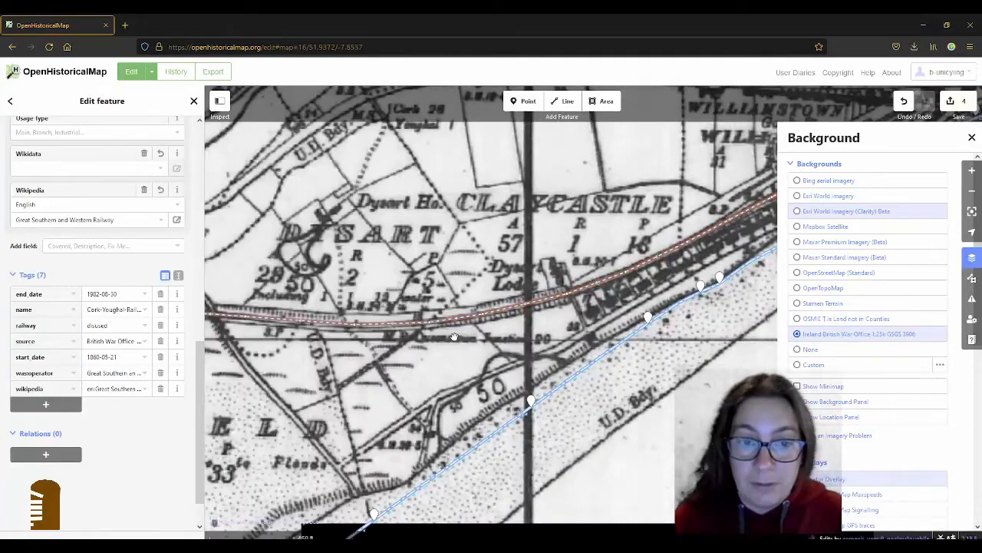
drag(484, 353, 586, 318)
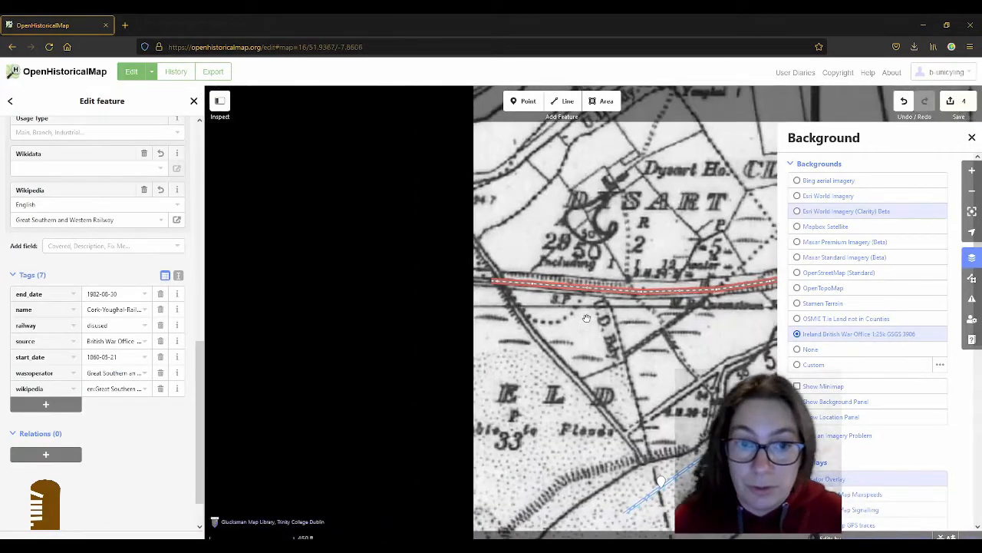
drag(283, 330, 620, 325)
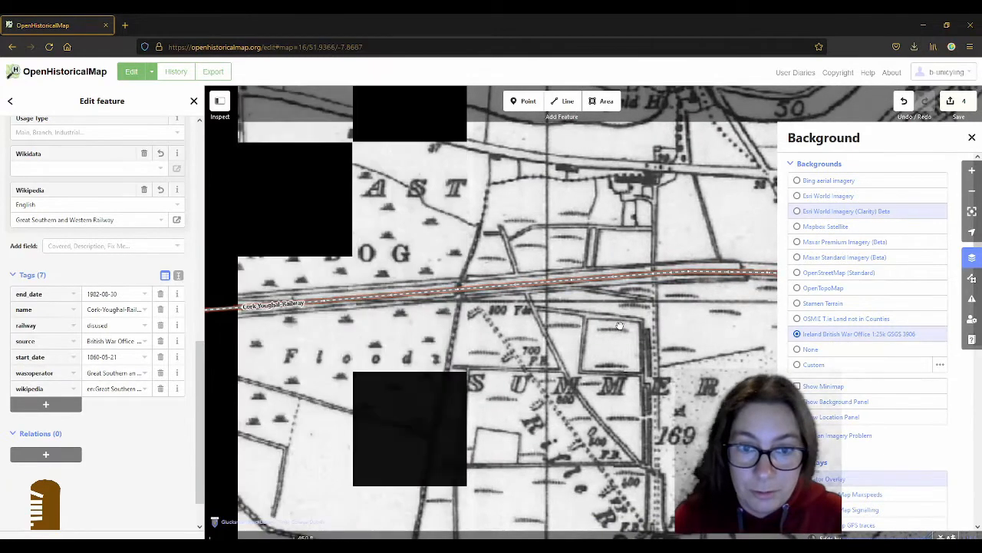
drag(333, 357, 518, 342)
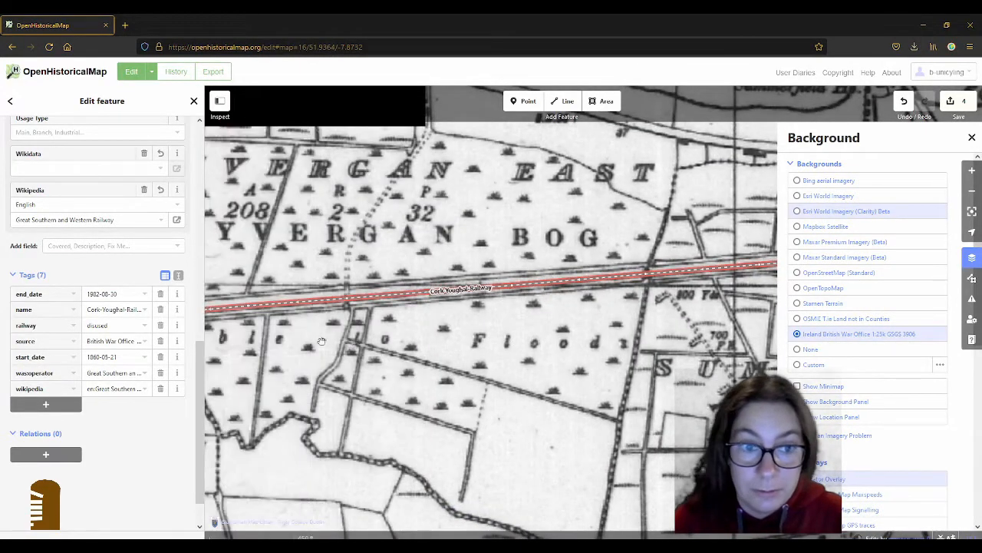
drag(321, 341, 628, 318)
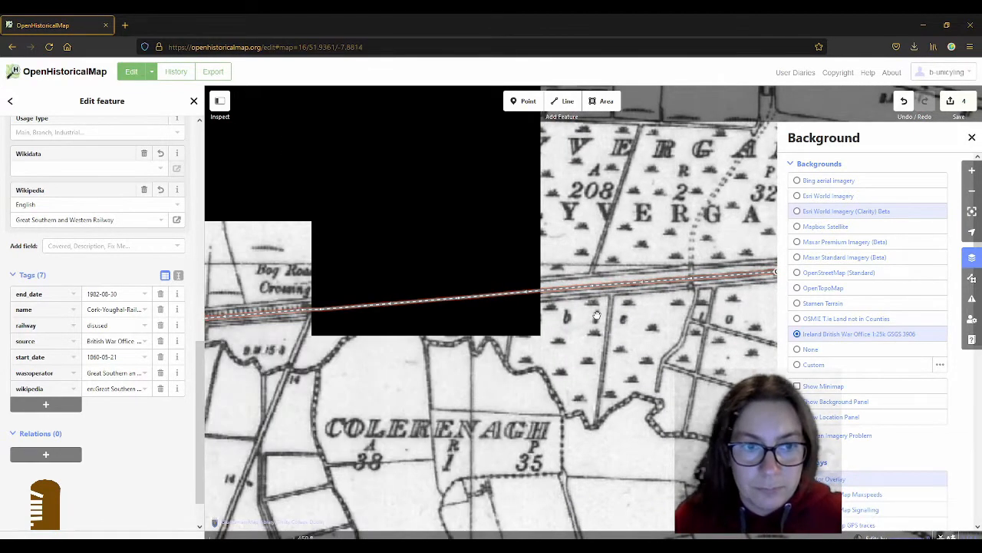
scroll(463, 334, up, 5)
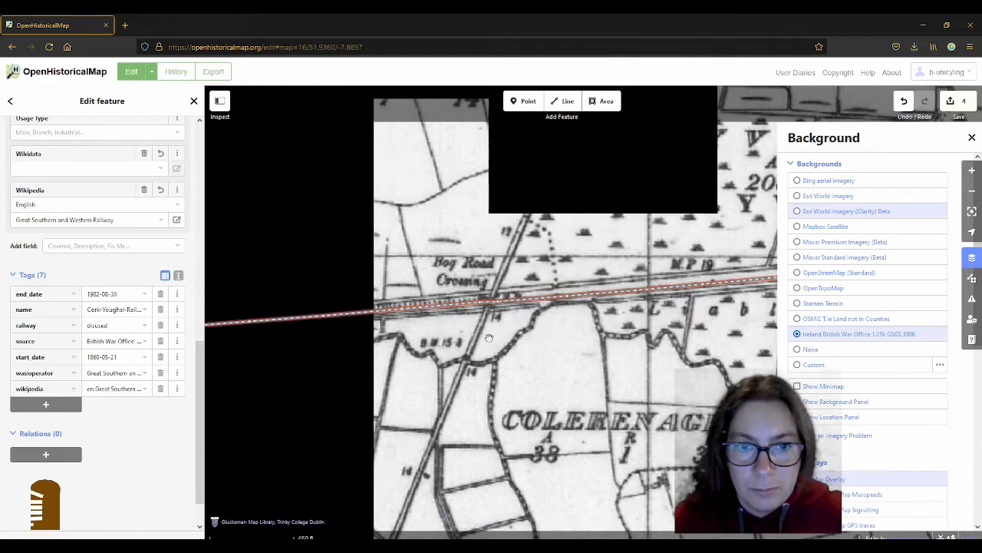
scroll(494, 303, up, 5)
right_click(507, 296)
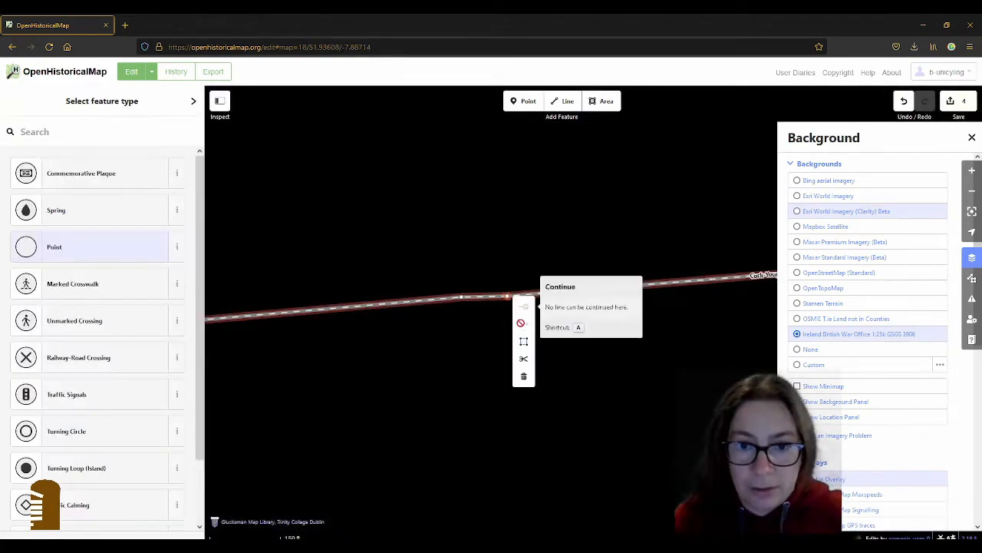
click(523, 358)
right_click(461, 296)
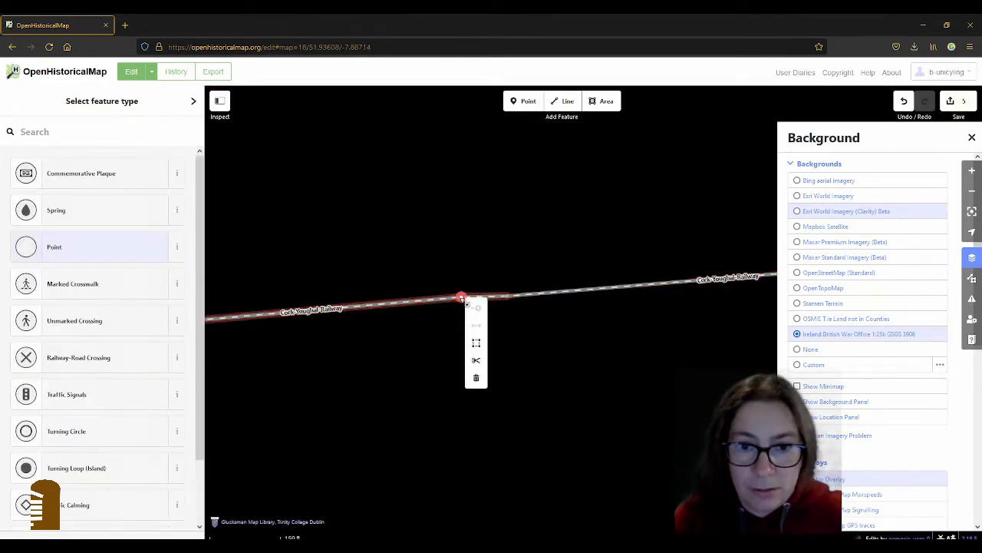
click(476, 358)
click(419, 309)
click(420, 302)
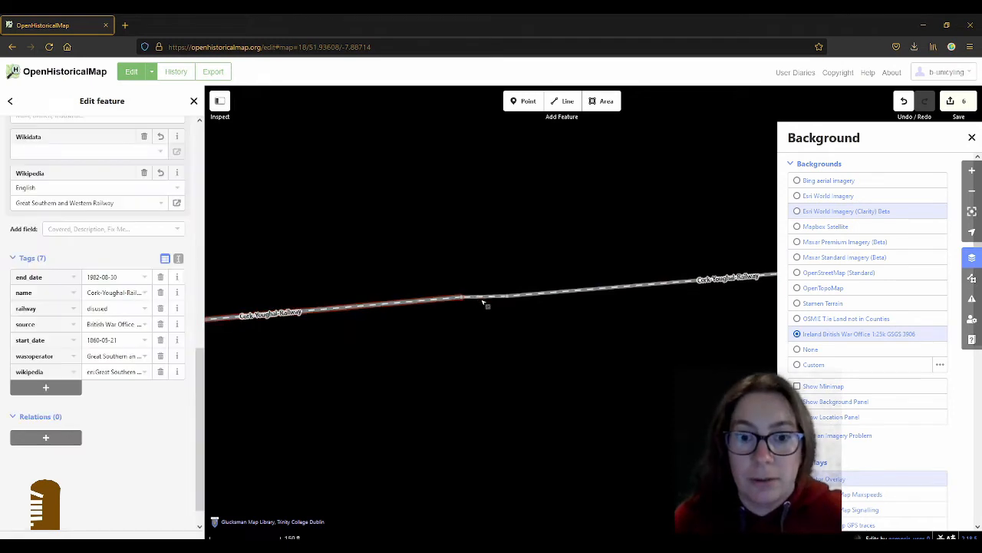
Create a new parent relation for the railway segment east of Bog Road Crossing and set its feature type to Train Route.
click(532, 297)
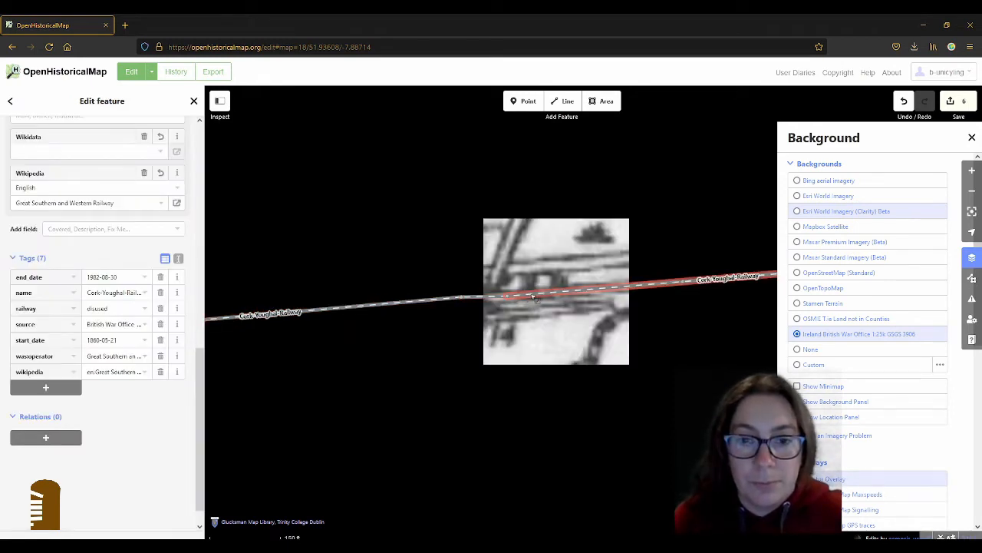
scroll(440, 269, down, 3)
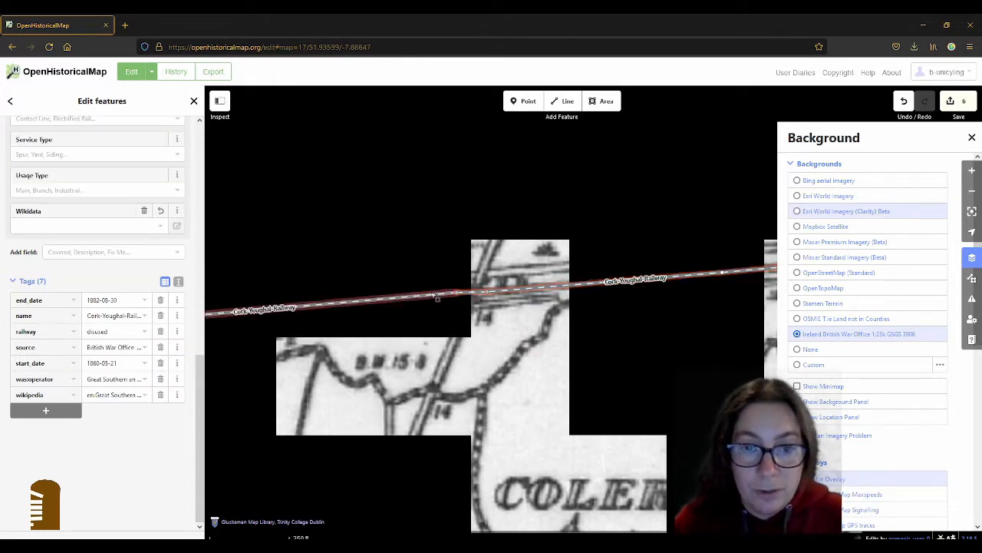
click(59, 436)
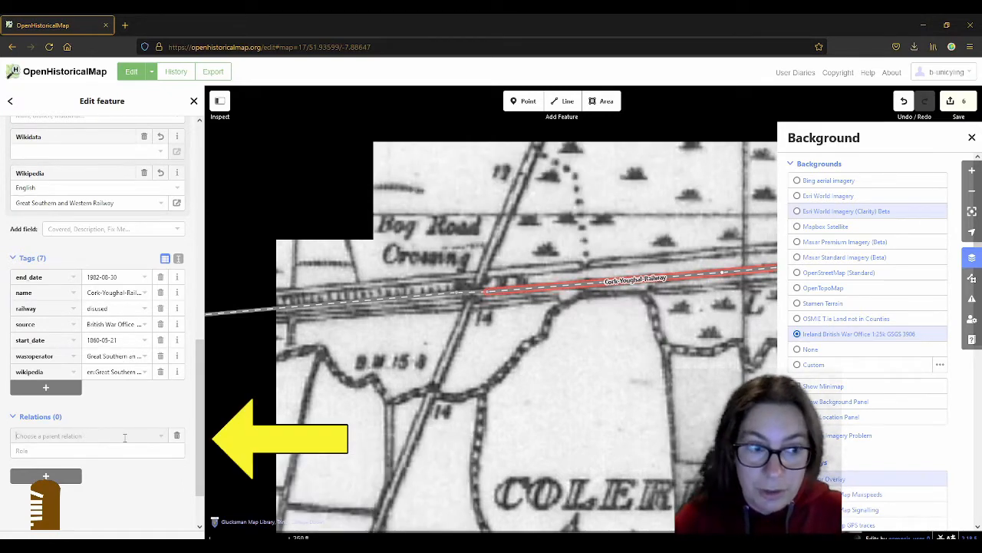
click(122, 437)
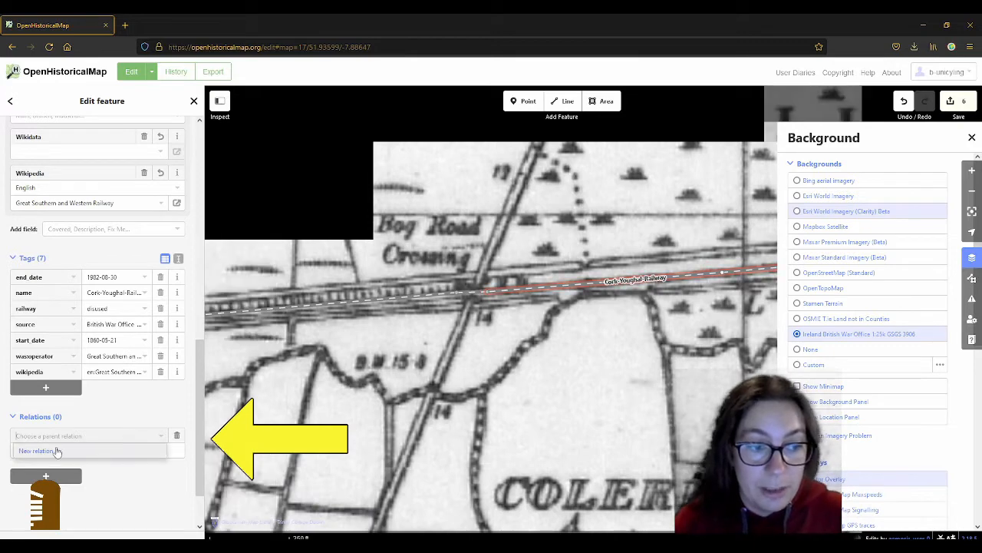
click(52, 452)
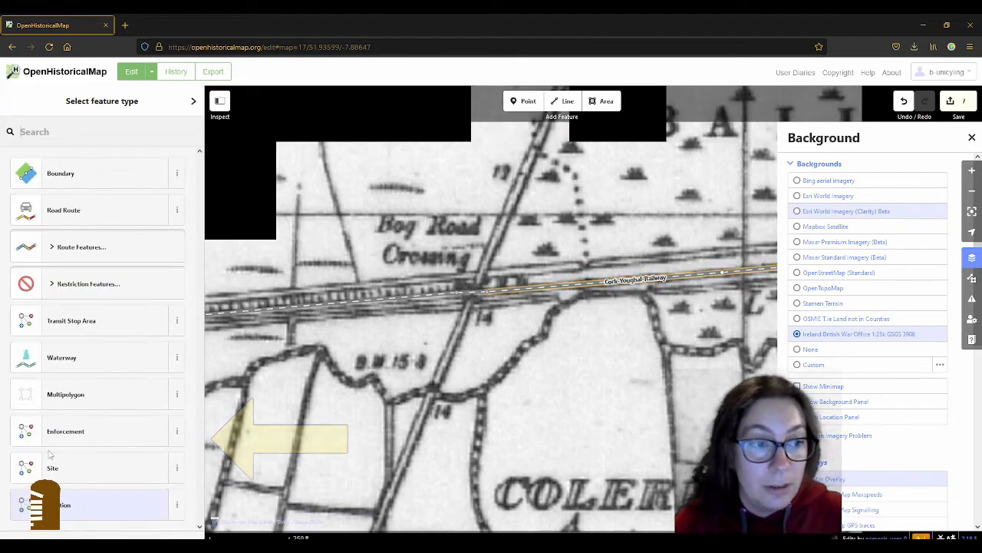
click(109, 250)
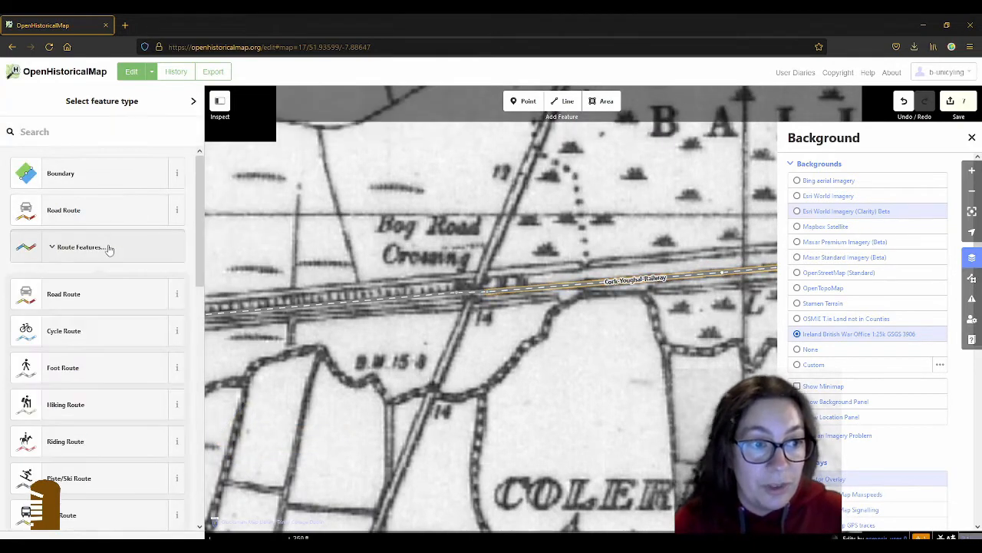
key(alt+Tab)
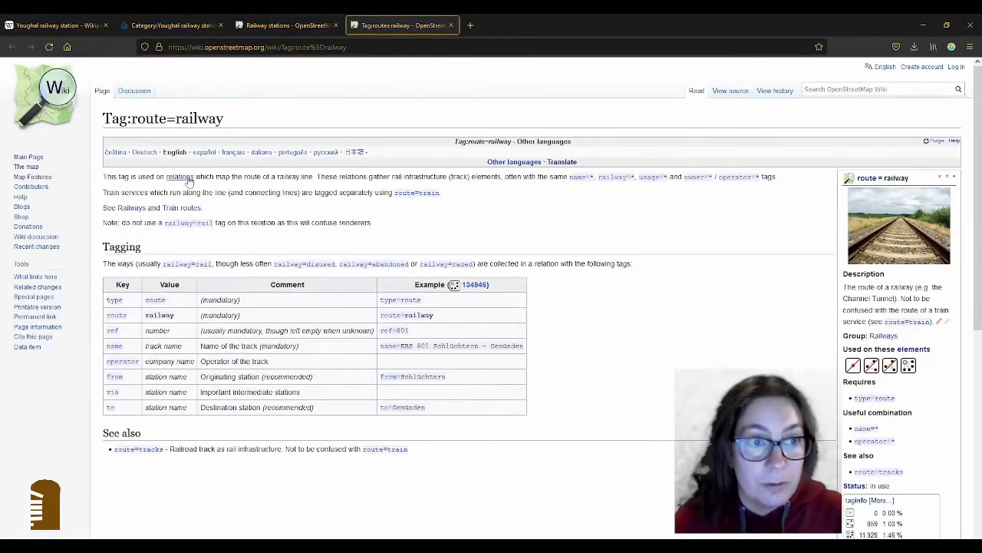
key(alt+Tab)
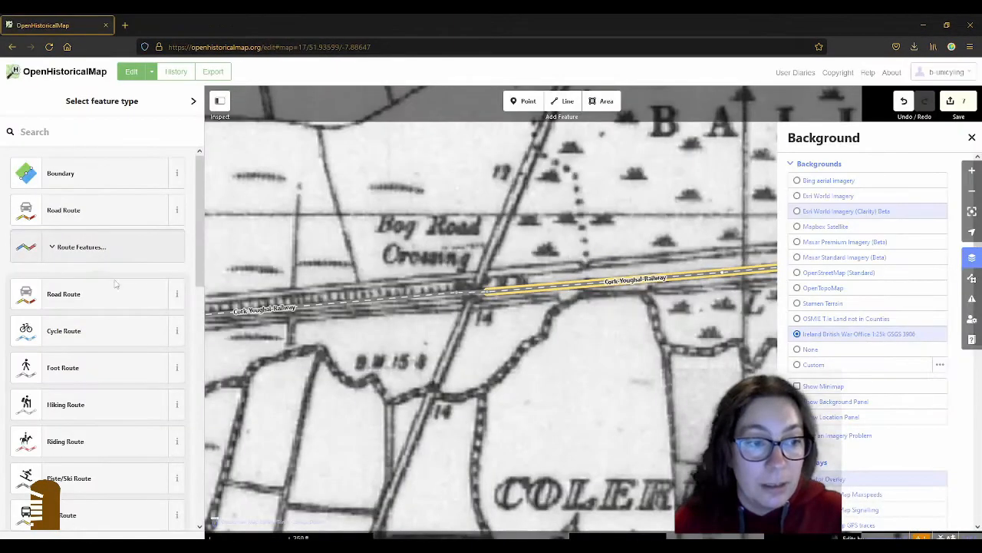
scroll(109, 403, down, 4)
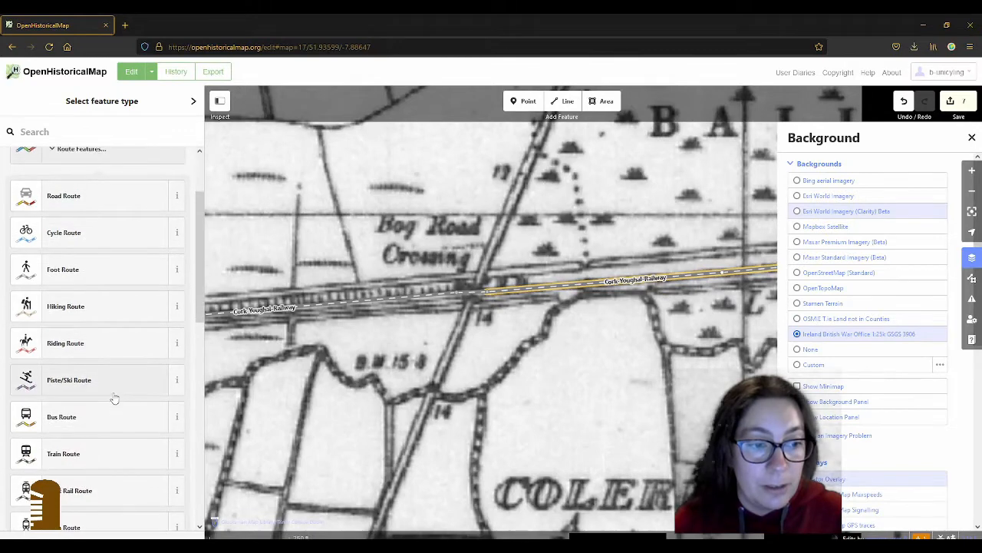
click(80, 409)
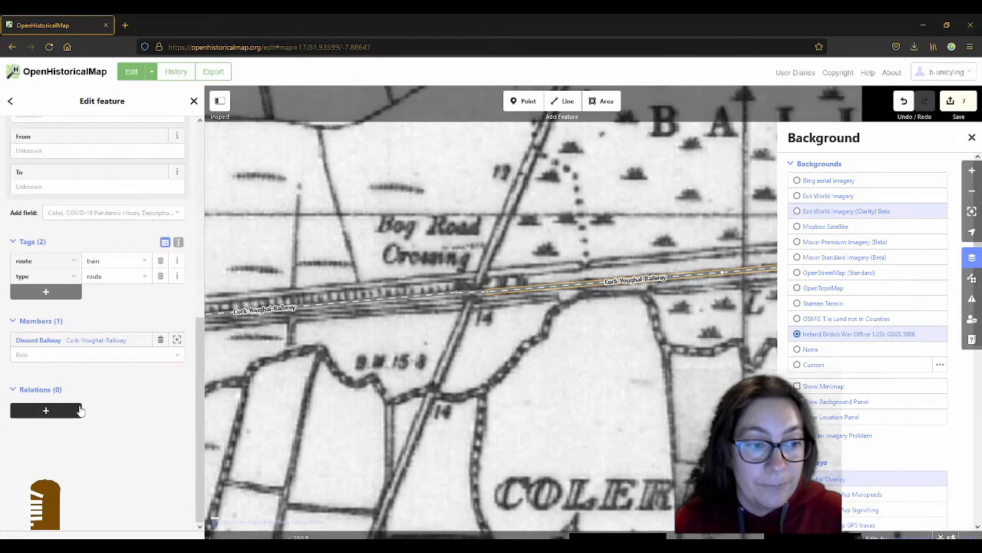
Set the train route relation's start date to 1860-05-21 and its end date to 1982-08-30.
scroll(70, 371, up, 10)
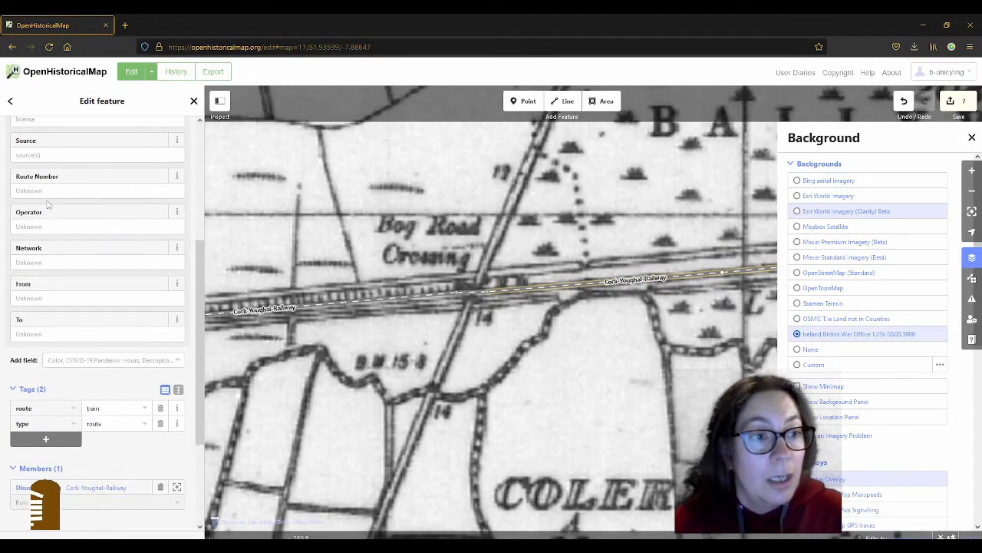
click(57, 229)
text(18)
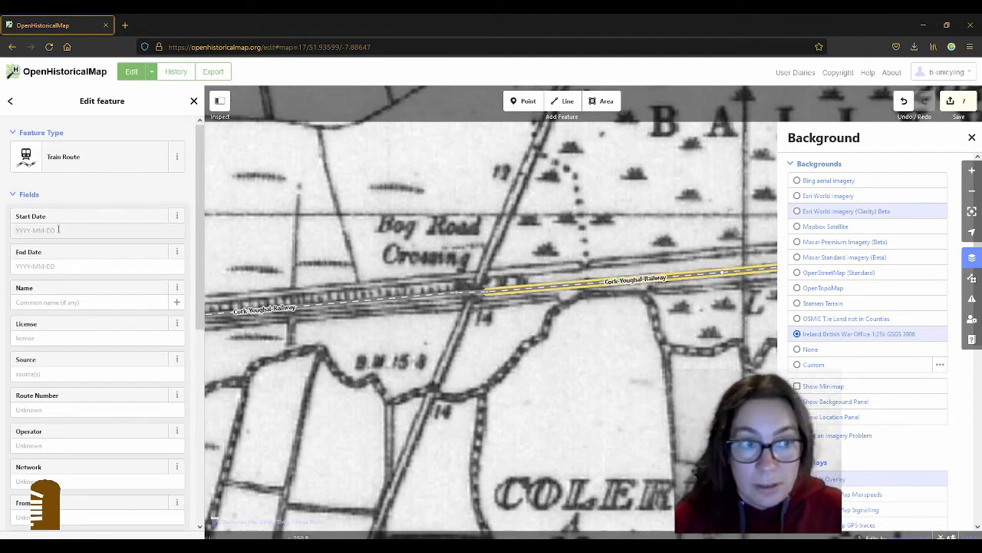
text(60)
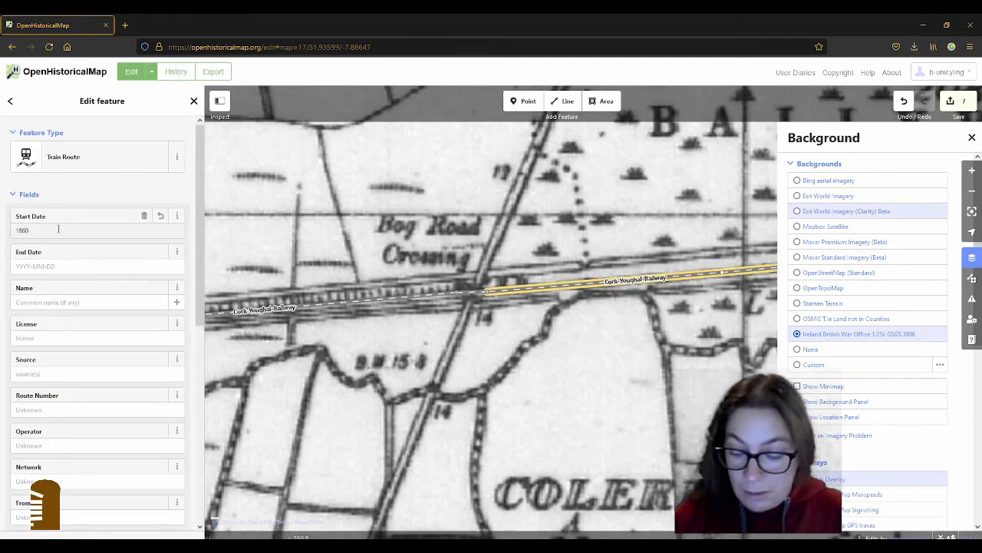
text(-05-21)
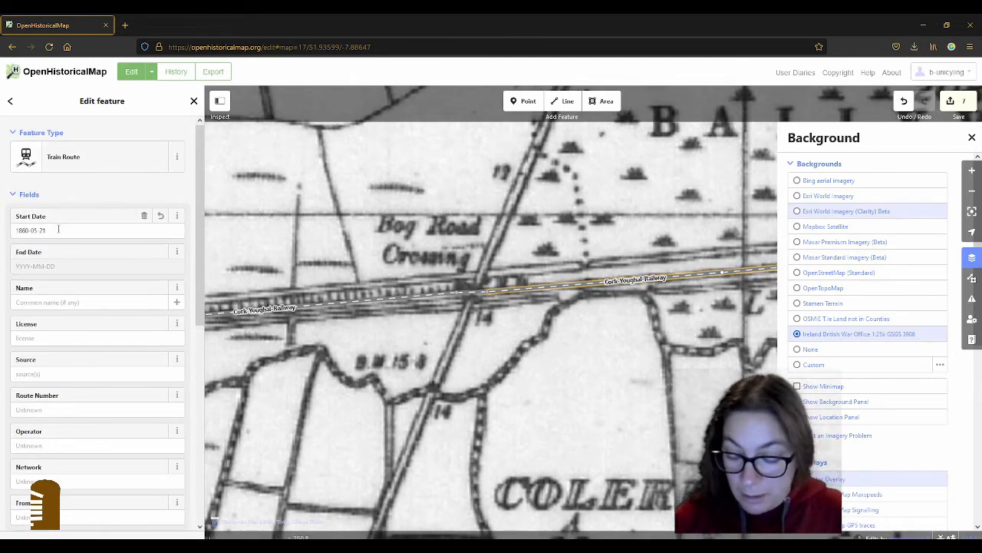
key(Tab)
text(198)
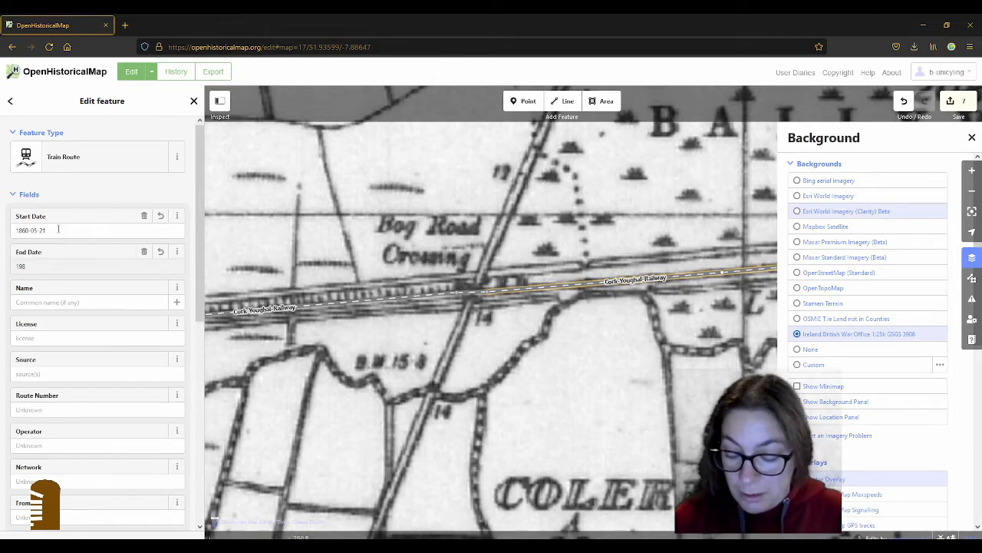
text(2-08-30)
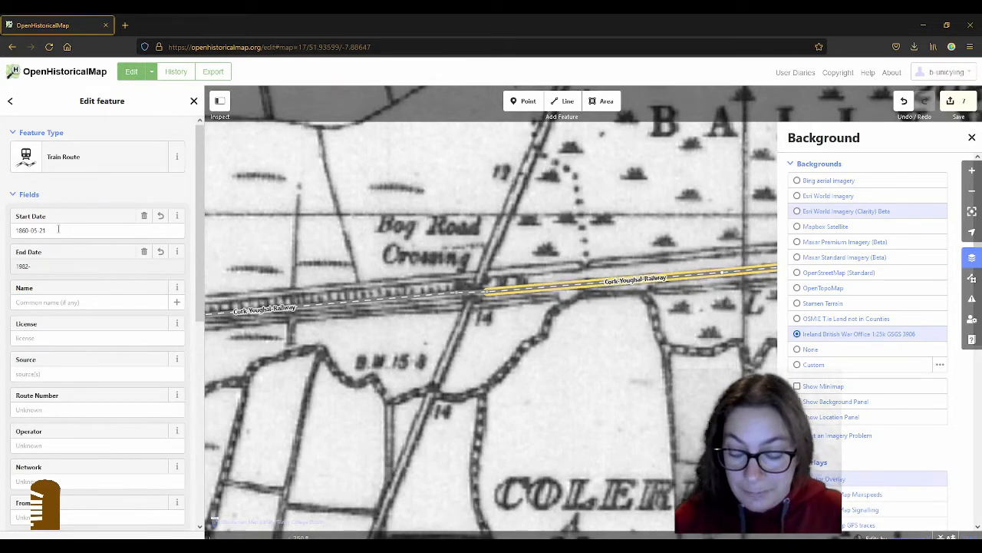
Name the train route Cork-Youghal-Railway and set its source to British War office map;Wikipedia.
click(39, 302)
text(Cork-Youghal-Railway)
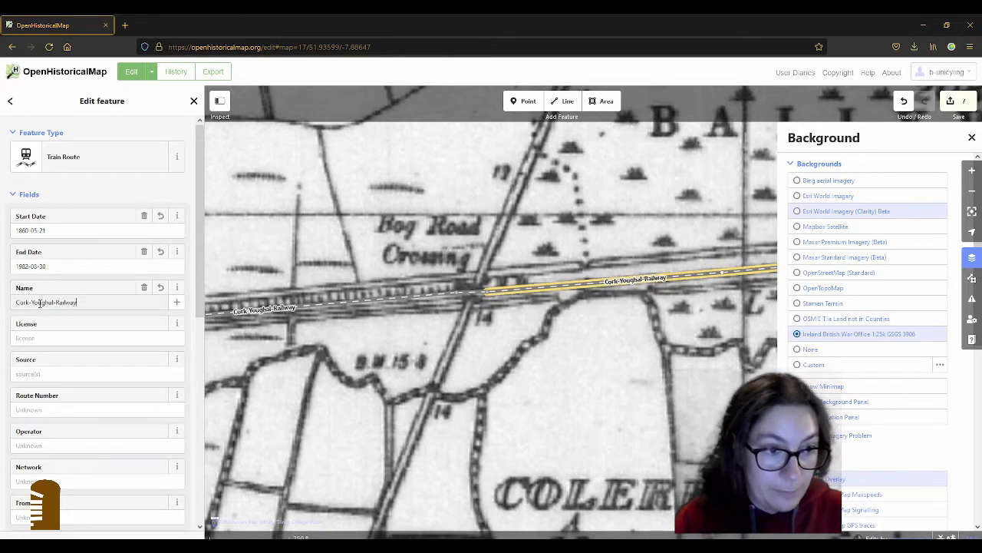
click(39, 375)
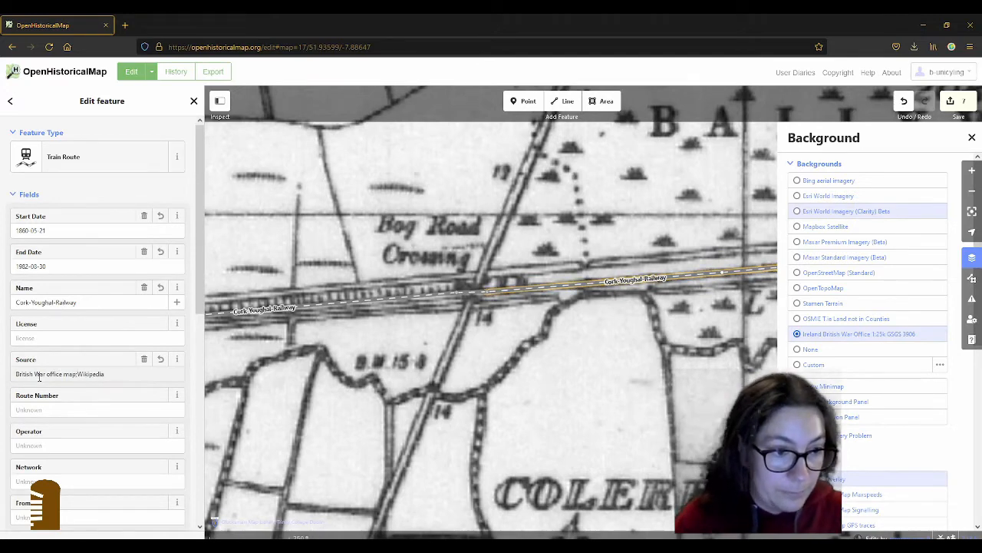
Set the train route's operator to Great Southern and Western Railway.
scroll(73, 405, down, 2)
click(49, 348)
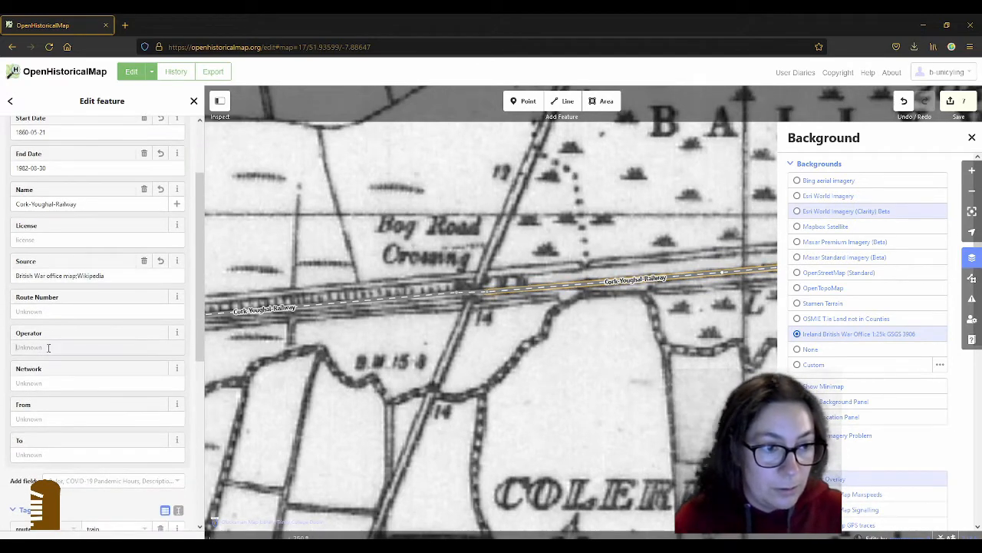
text(Great Southern and Western Railway)
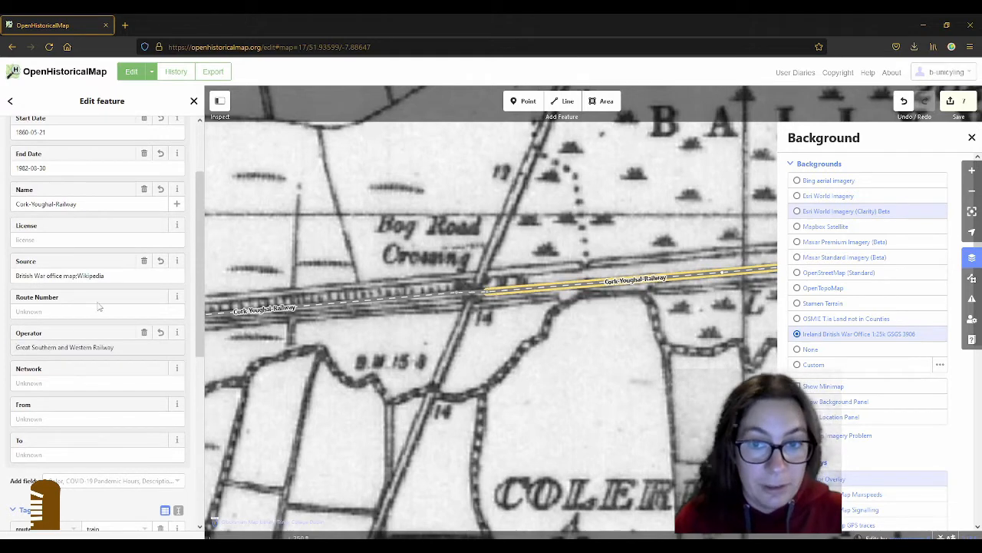
click(64, 383)
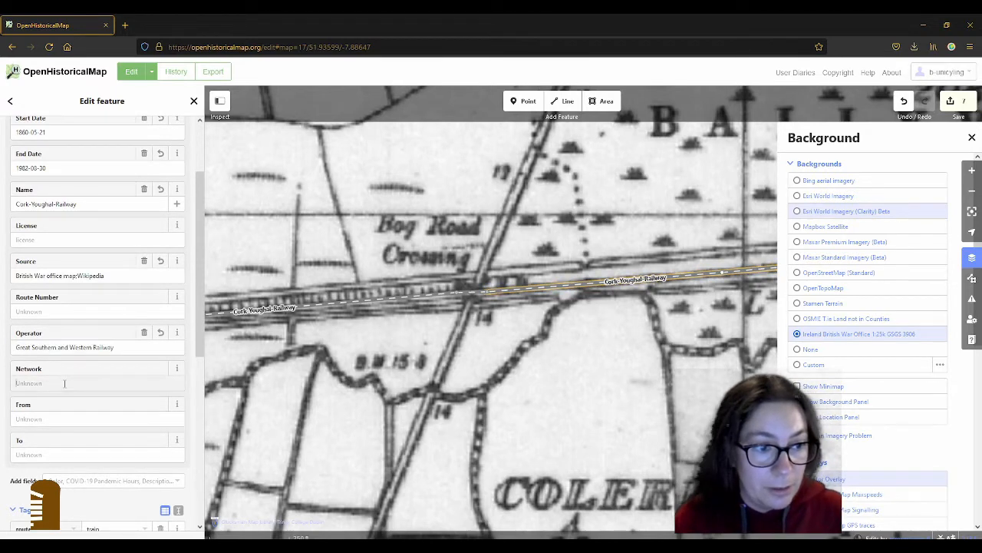
Set the train route's origin to Cork and destination to Youghal, and consult the Wikipedia article on Youghal railway station.
click(60, 417)
text(Cork)
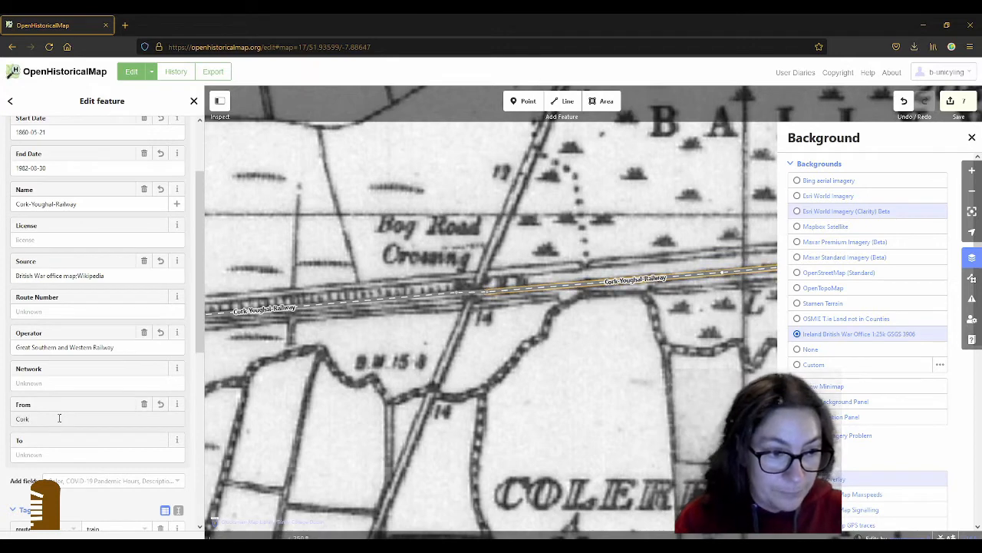
key(Tab)
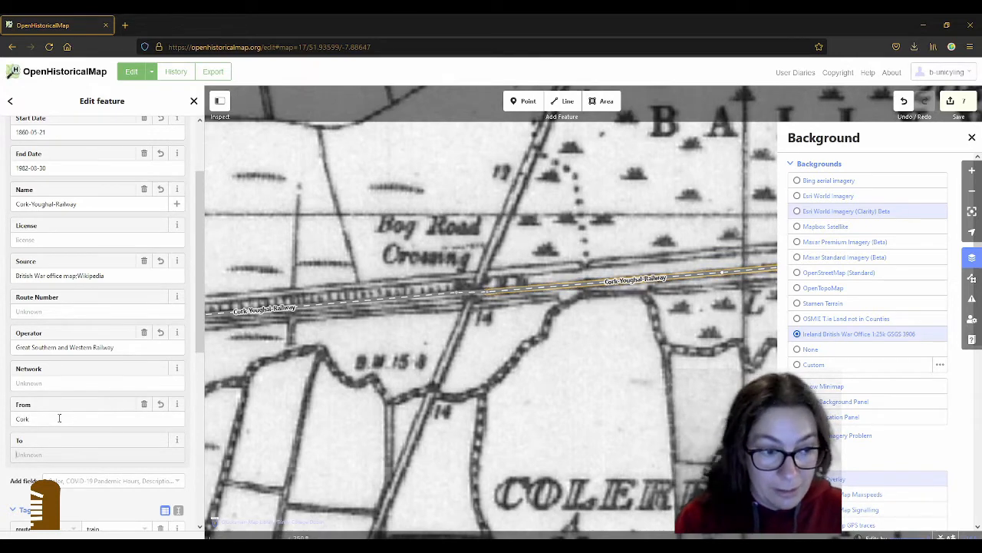
text(Youghal)
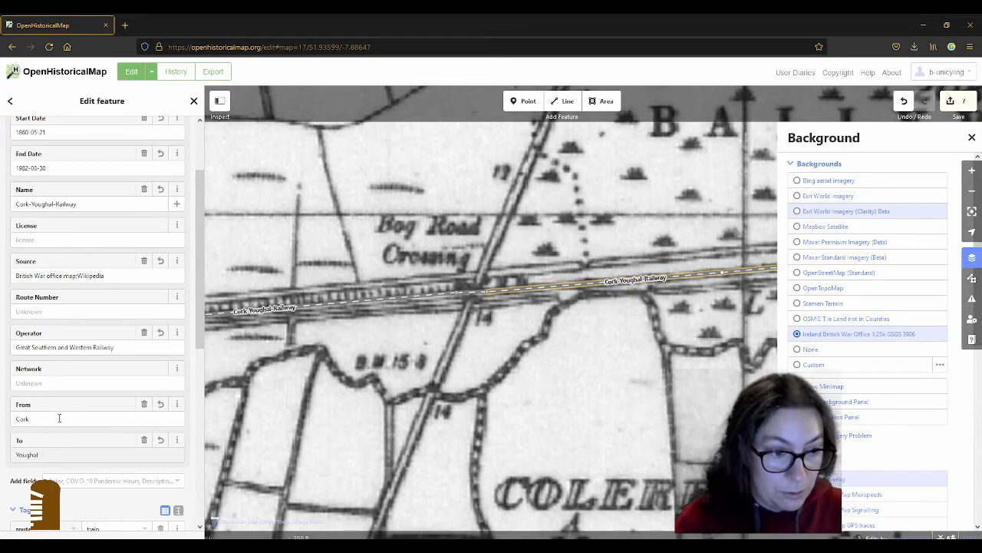
key(alt+Tab)
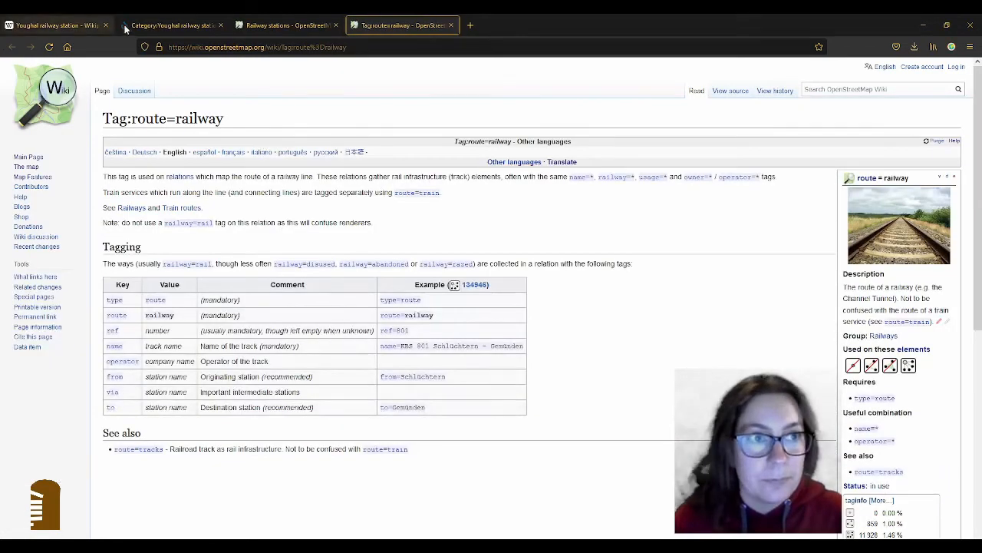
click(60, 26)
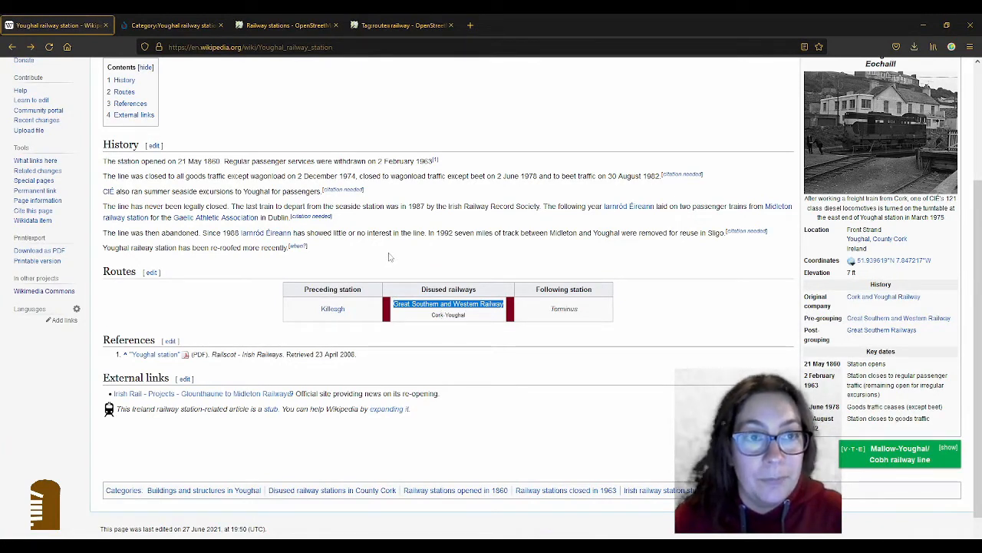
key(alt+Tab)
Assign the role main to the disused railway member of the train route relation.
scroll(119, 303, down, 5)
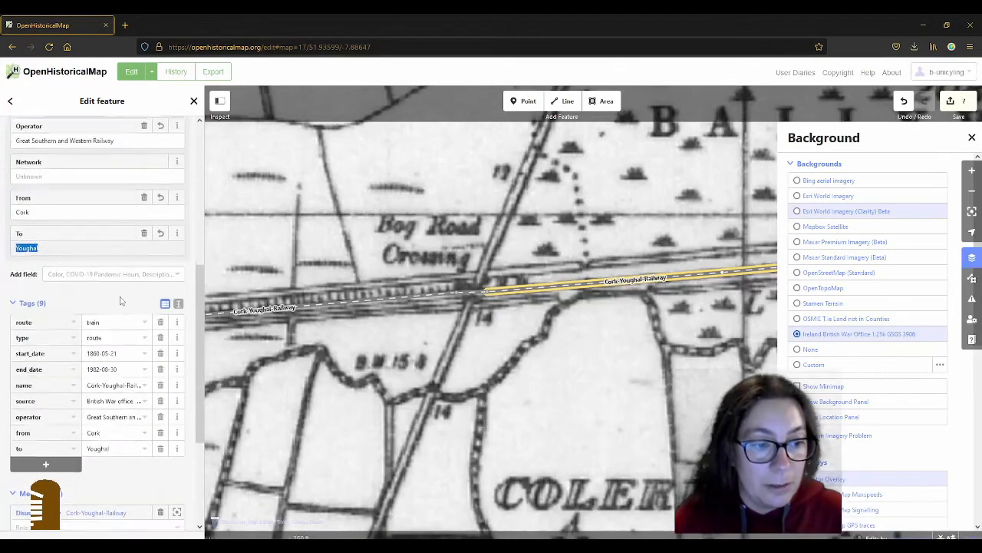
scroll(120, 301, down, 2)
click(77, 439)
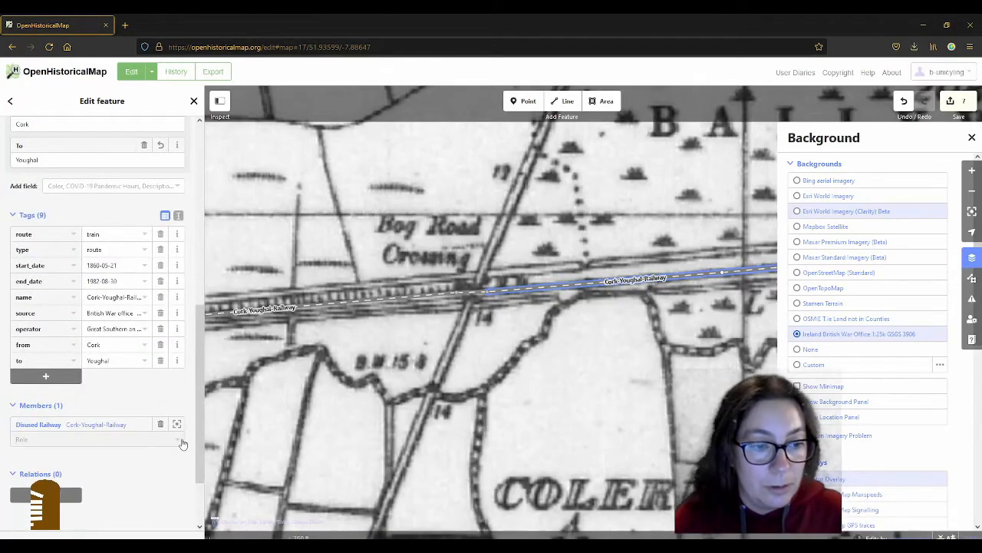
text(main)
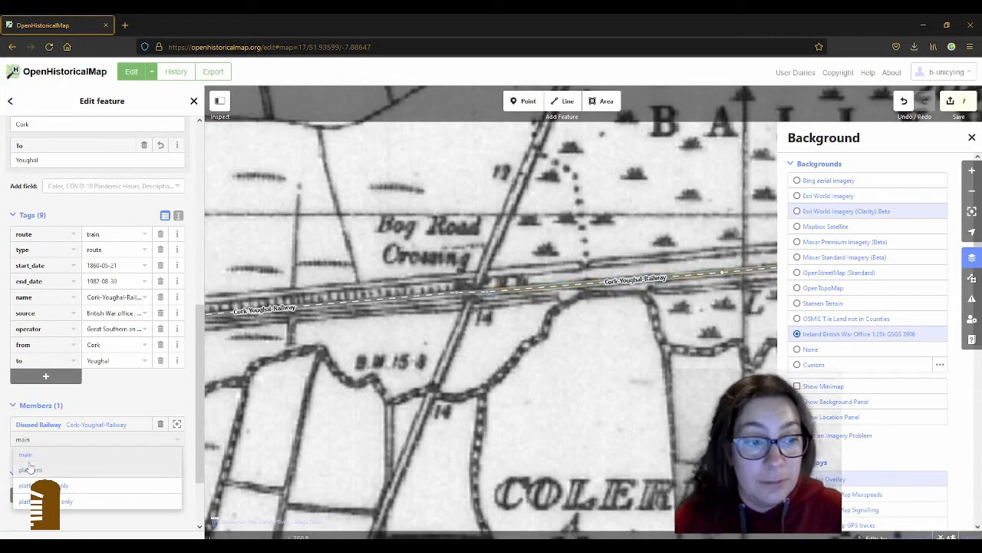
click(90, 453)
Tag the short railway segment across the road at Bog Road Crossing with bridge=yes.
click(471, 296)
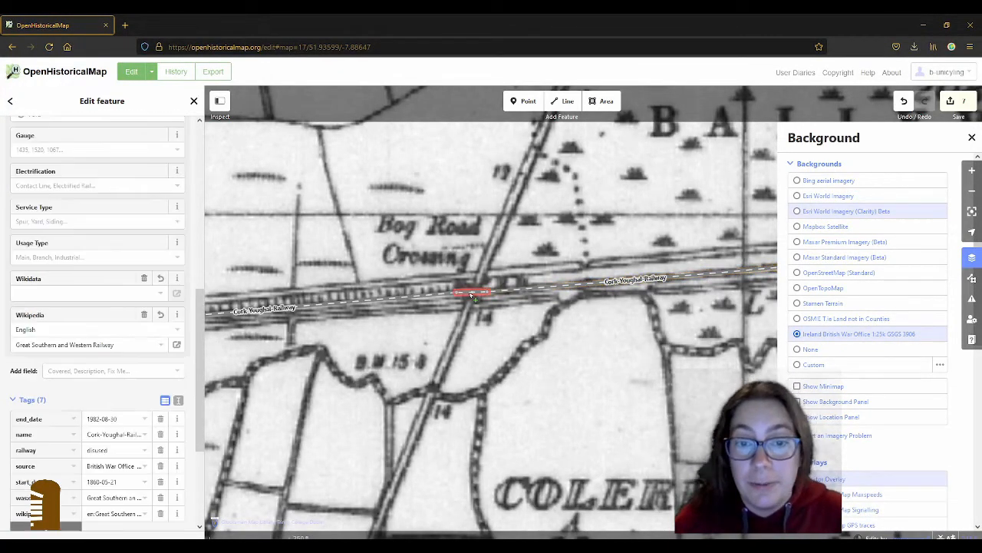
double_click(480, 294)
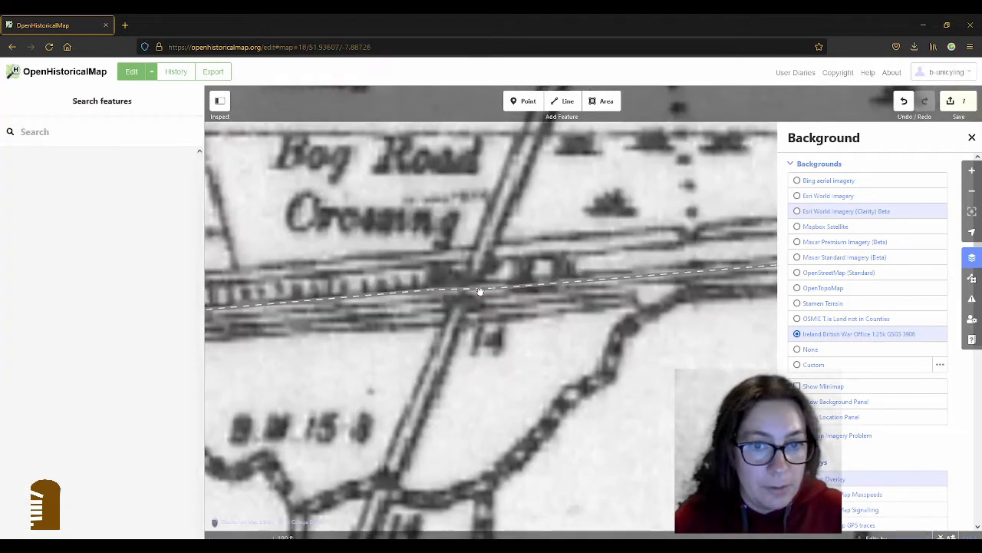
click(480, 291)
click(46, 361)
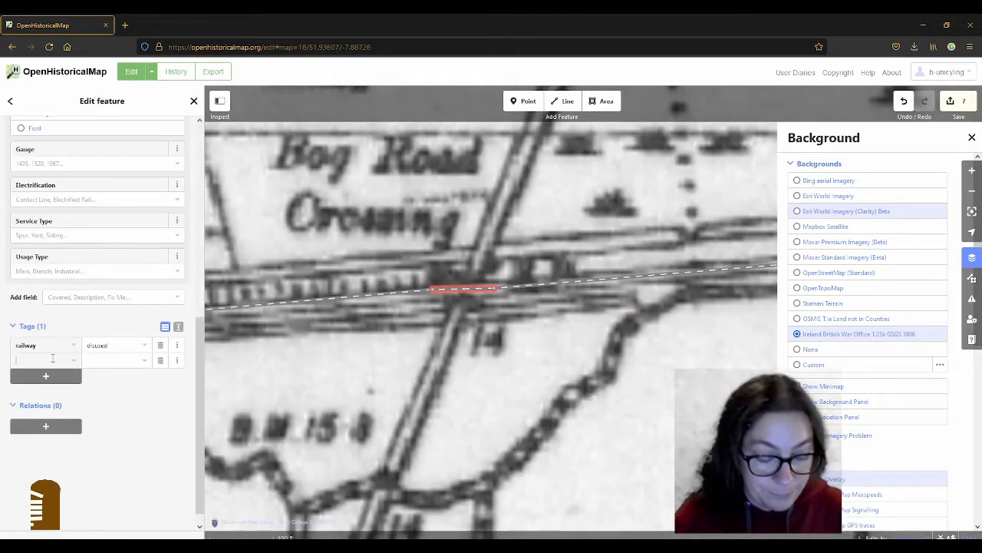
text(bridge)
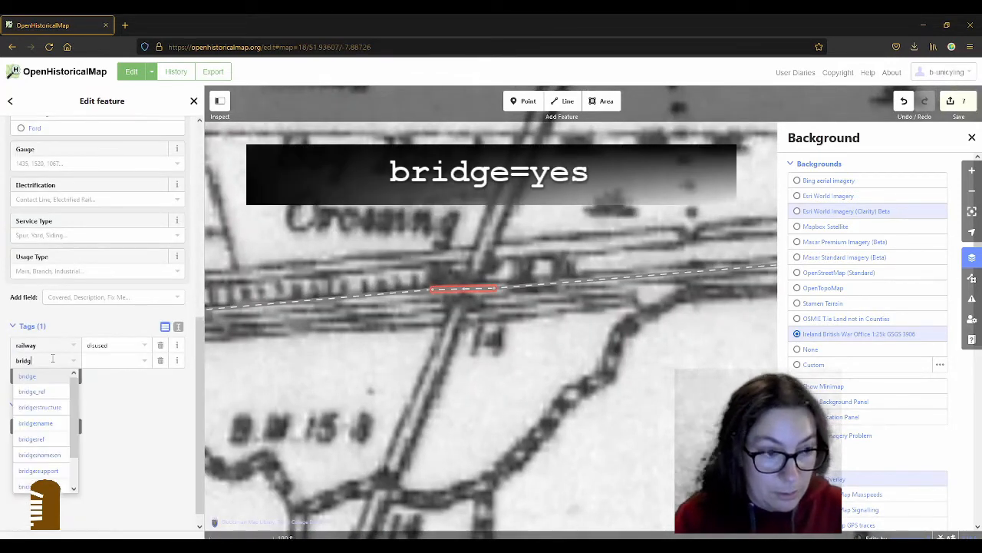
key(Tab)
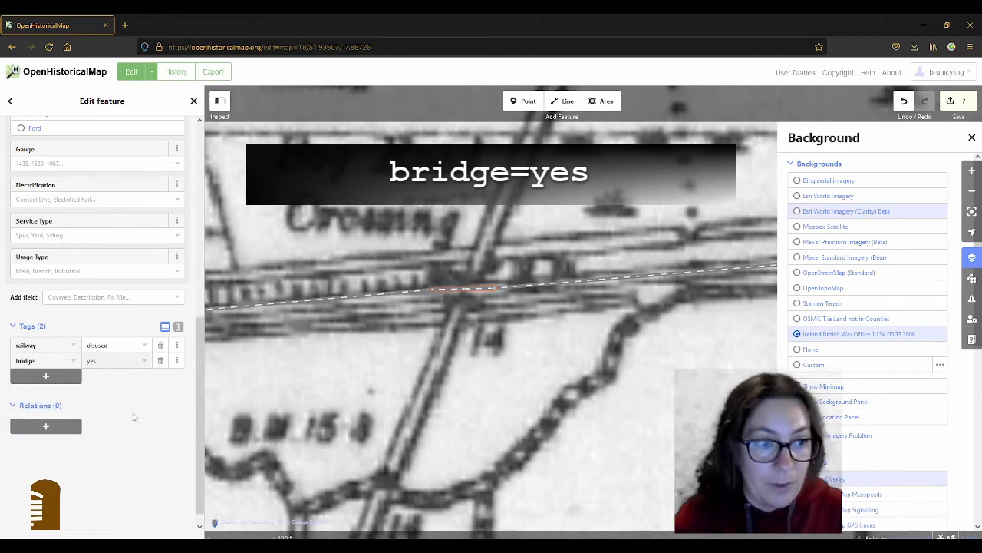
Add the bridge segment to the Cork-Youghal-Railway train route relation with the role main.
click(77, 425)
scroll(488, 342, down, 2)
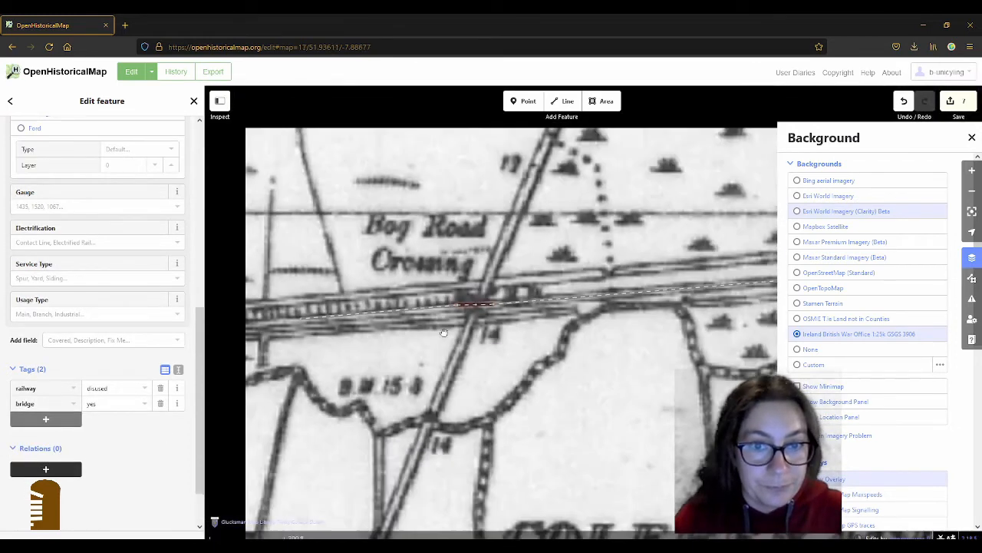
scroll(108, 429, down, 1)
scroll(107, 429, down, 1)
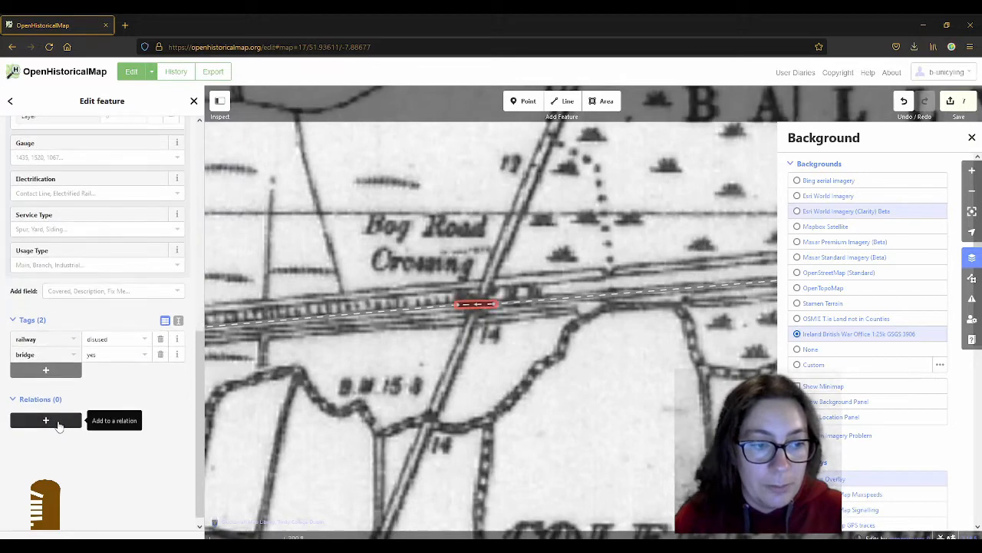
click(59, 423)
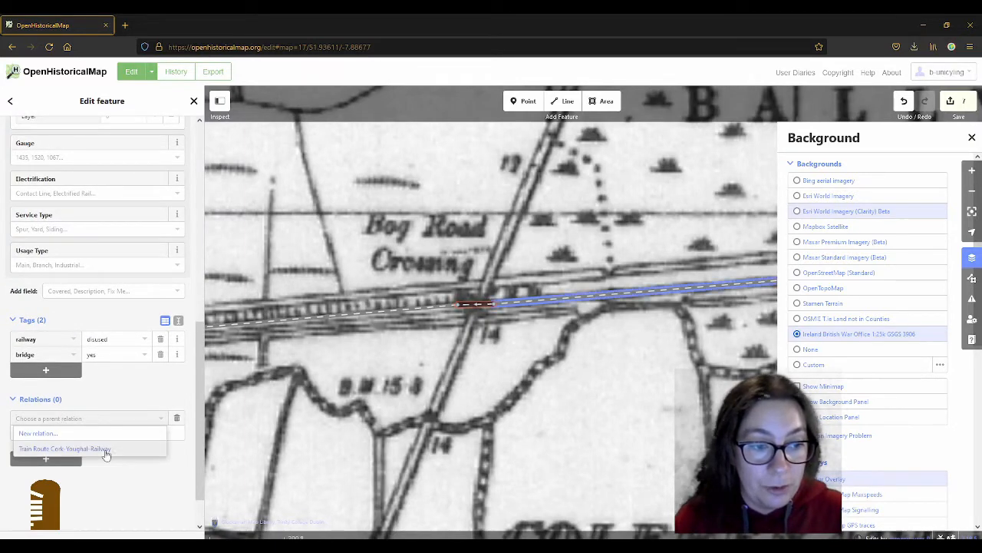
click(105, 456)
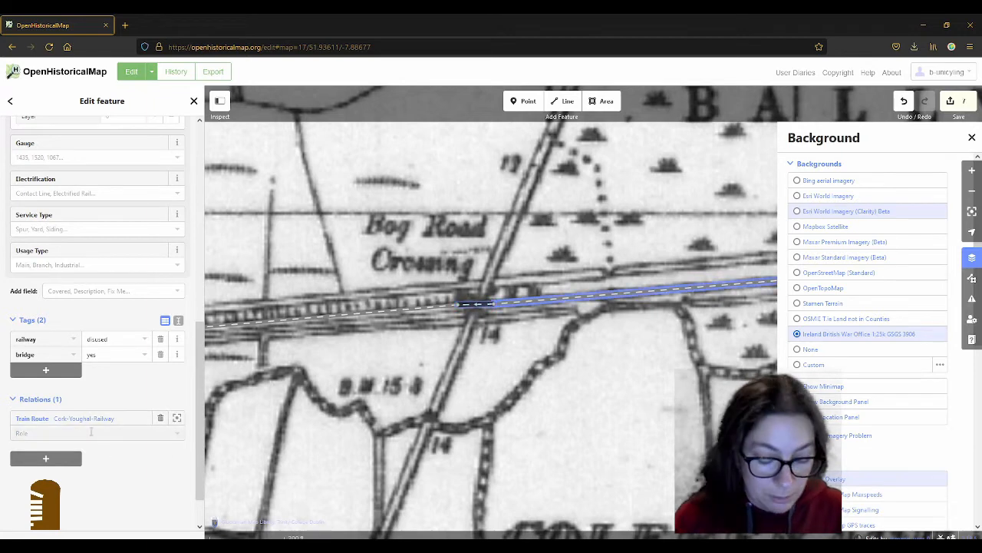
click(92, 432)
text(main)
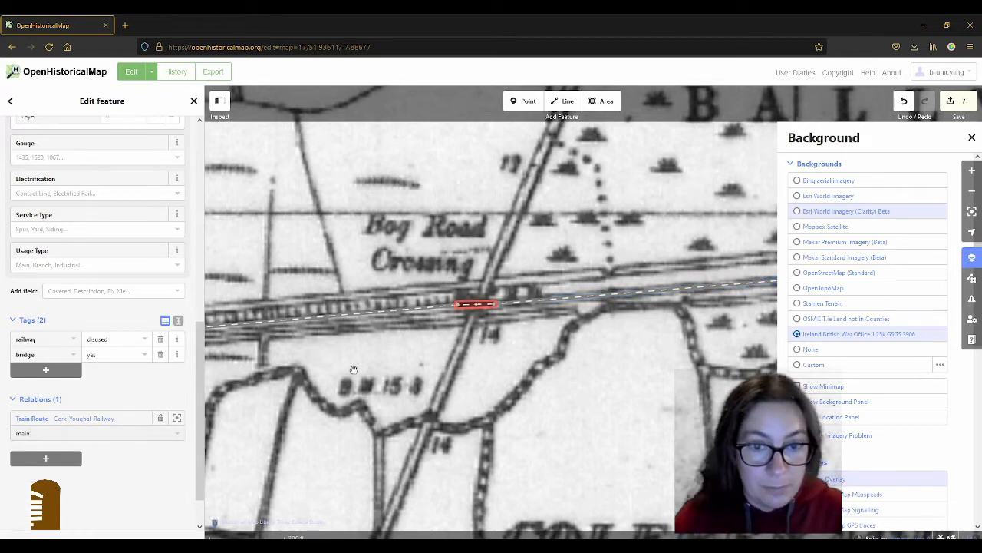
Add the railway segment west of Bog Road Crossing to the Cork-Youghal-Railway train route relation with the role main.
click(405, 350)
click(423, 310)
drag(427, 349, 588, 312)
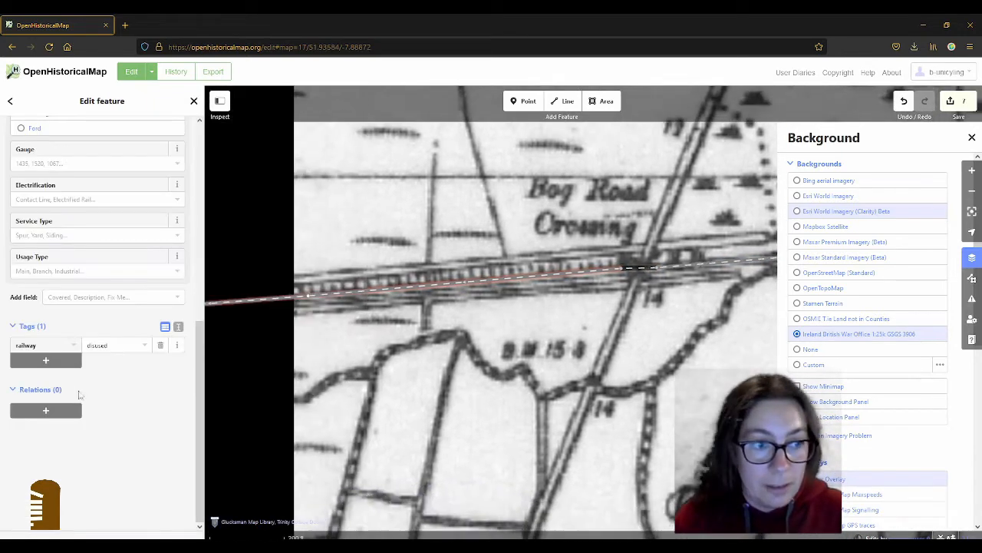
click(68, 411)
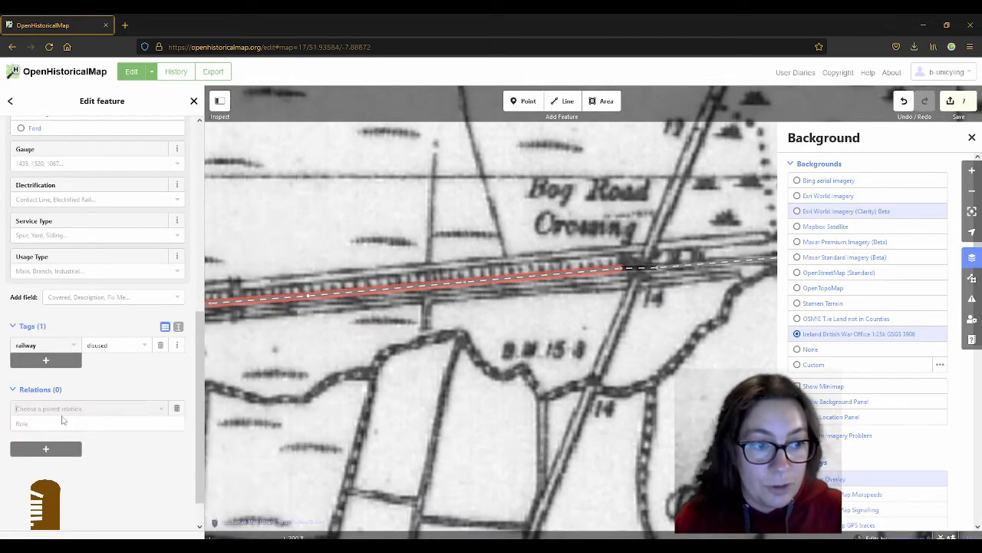
click(65, 408)
click(67, 438)
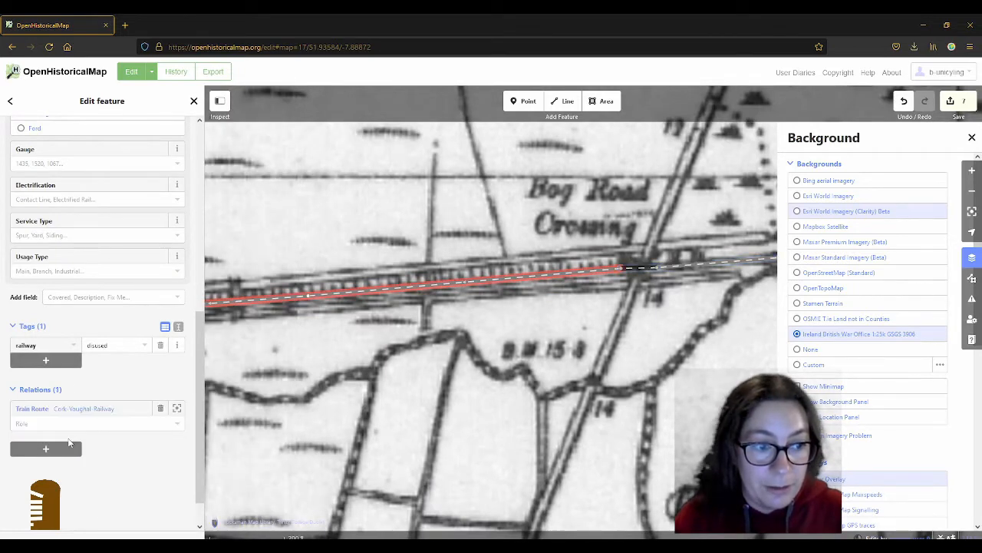
click(65, 419)
text(main)
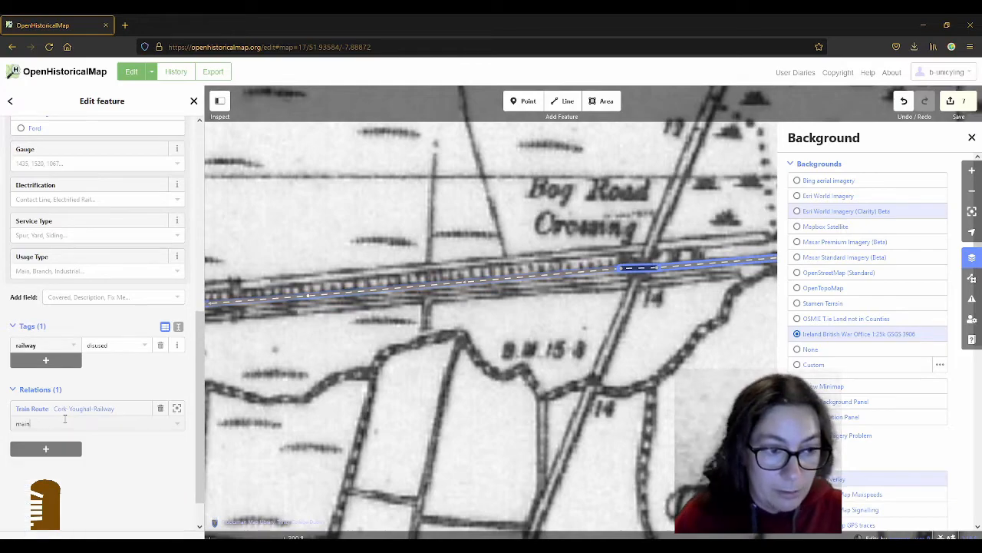
click(235, 338)
Switch to the Wikimedia Commons category for Youghal railway station and open the black-and-white Geograph photo of the tracks by The Carlisle Kid.
scroll(325, 326, down, 3)
scroll(326, 326, down, 3)
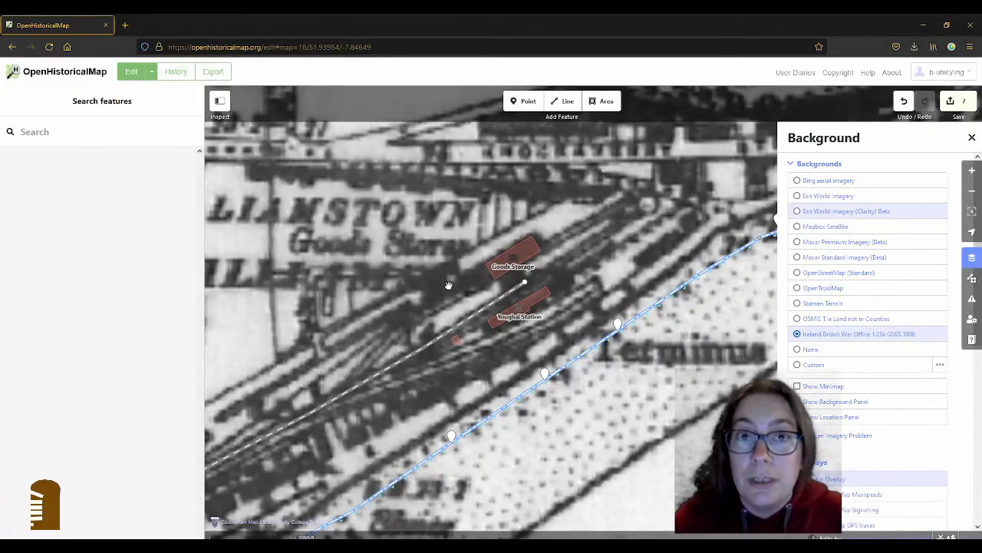
scroll(585, 271, up, 5)
click(465, 295)
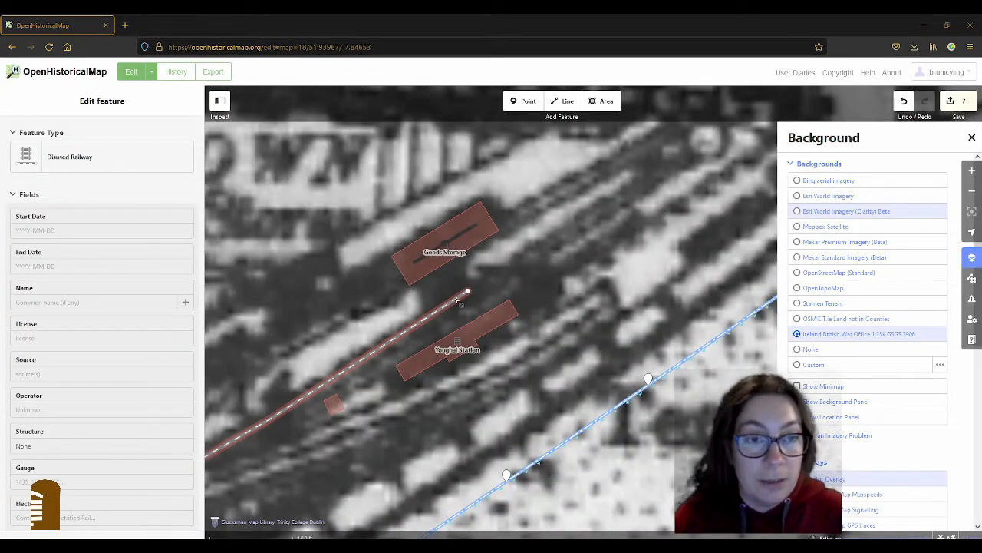
key(Escape)
key(alt+Tab)
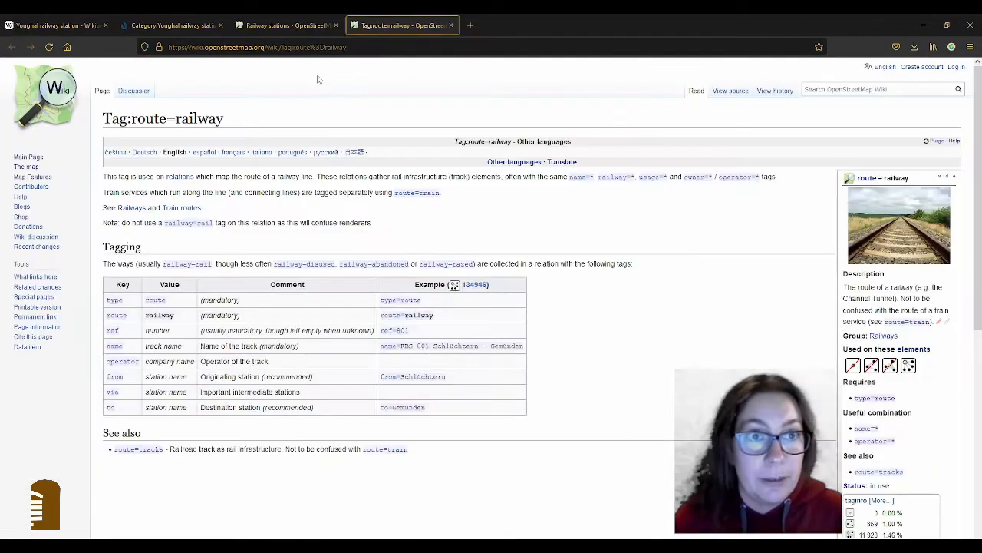
click(165, 26)
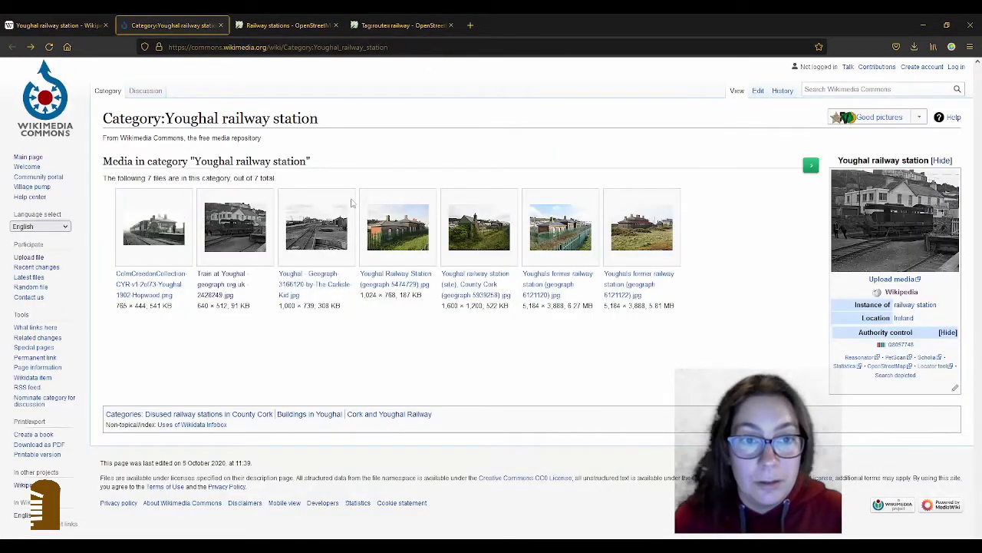
click(314, 233)
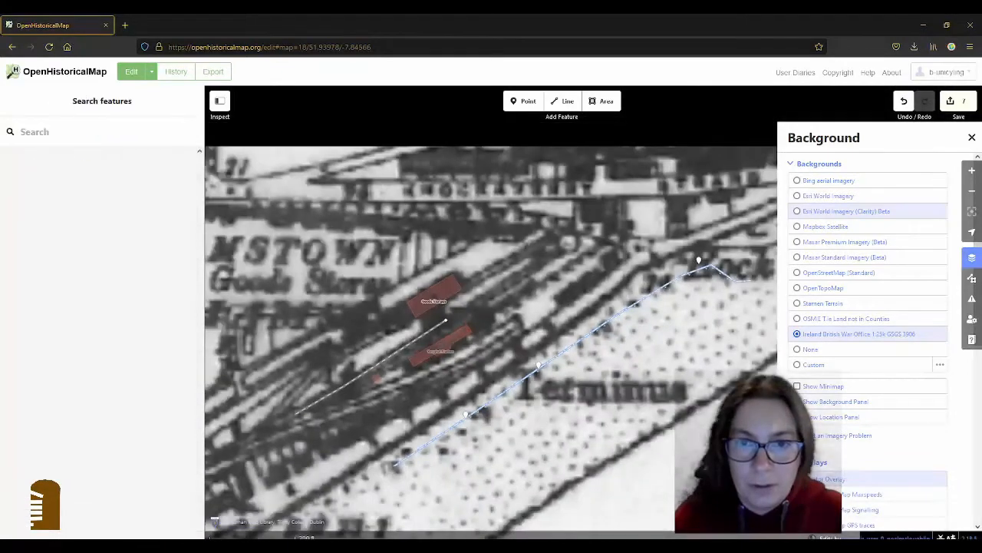
Switch back to OpenHistoricalMap and extend the disused railway from its end beside Goods Storage northeast to the turntable circle on the historical map.
click(568, 238)
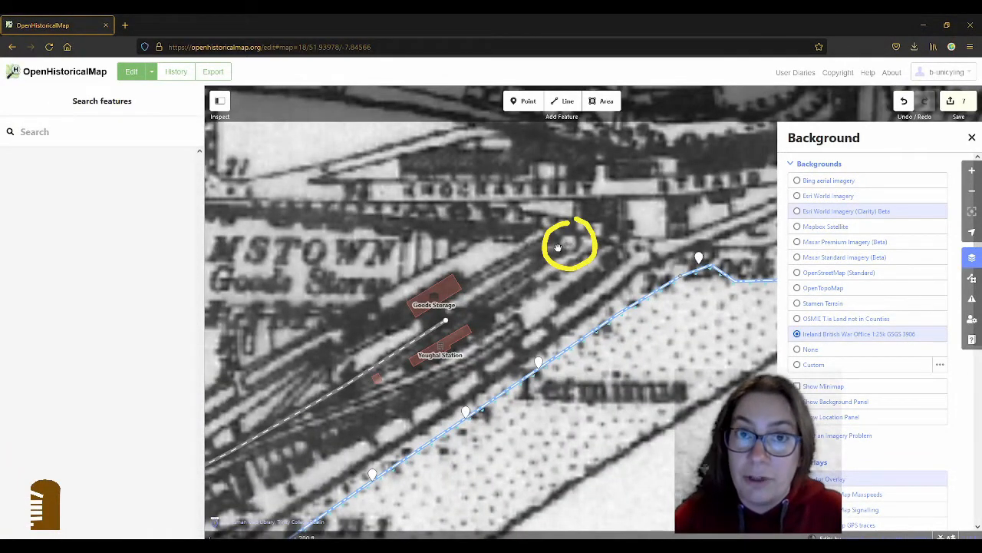
click(445, 321)
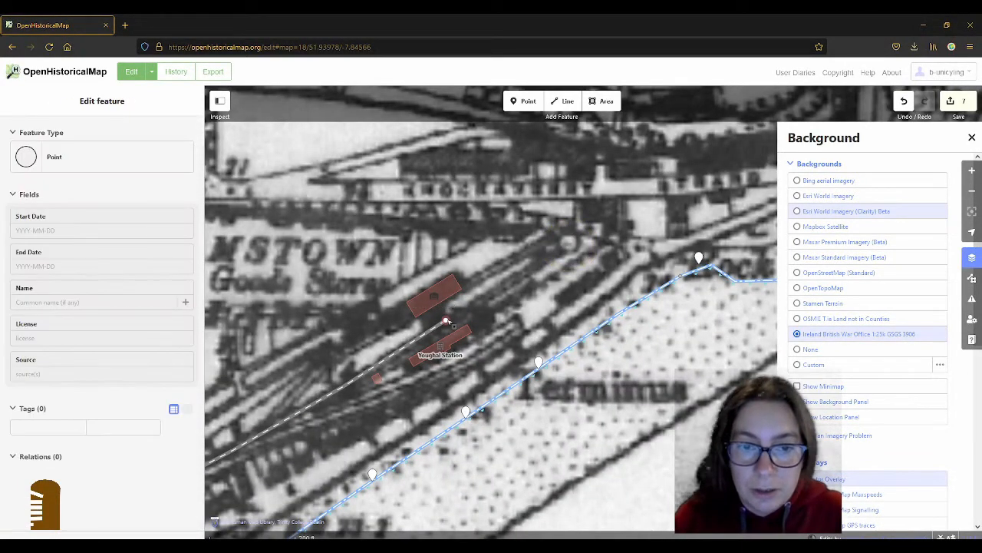
right_click(445, 320)
click(463, 329)
click(526, 269)
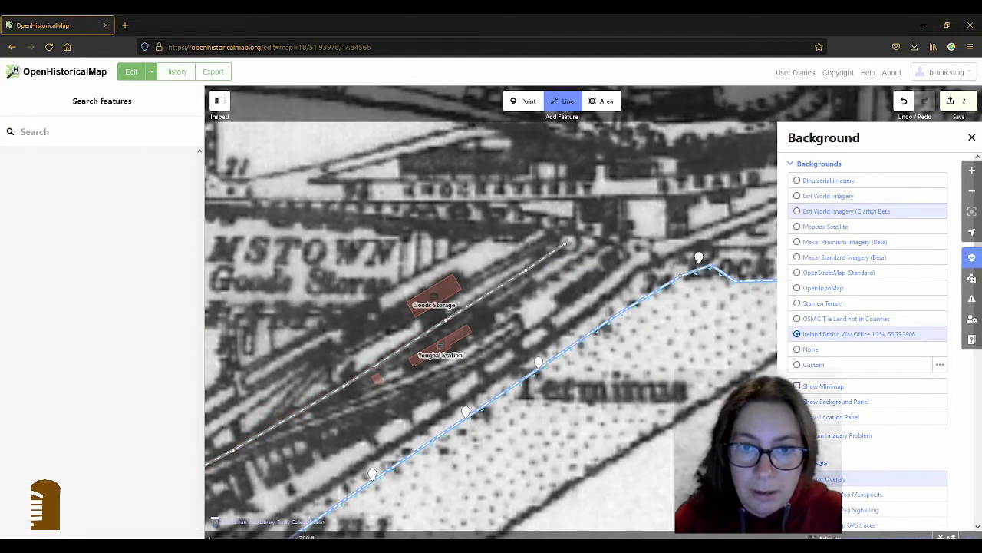
double_click(566, 243)
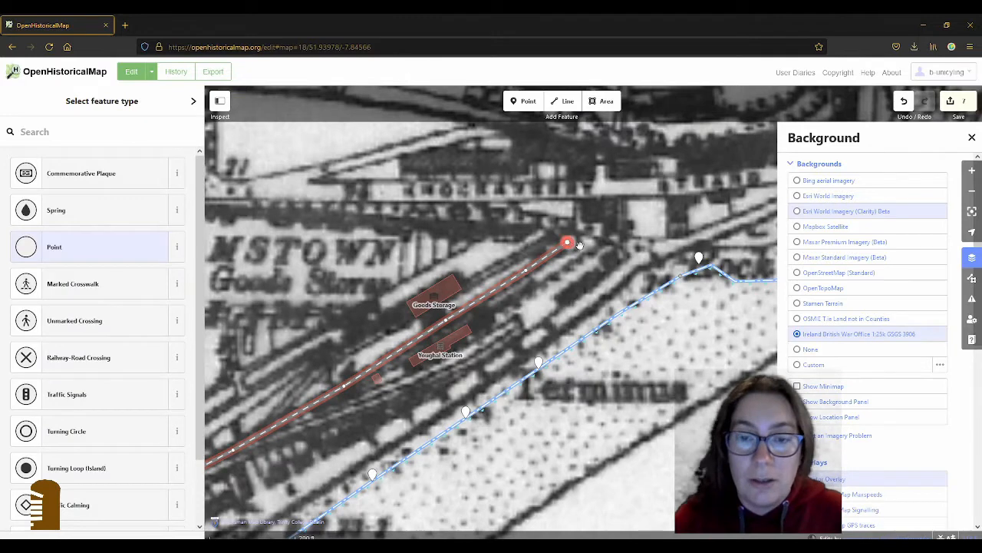
Search the feature types for "turnta" for the end point of the extended railway line.
click(75, 134)
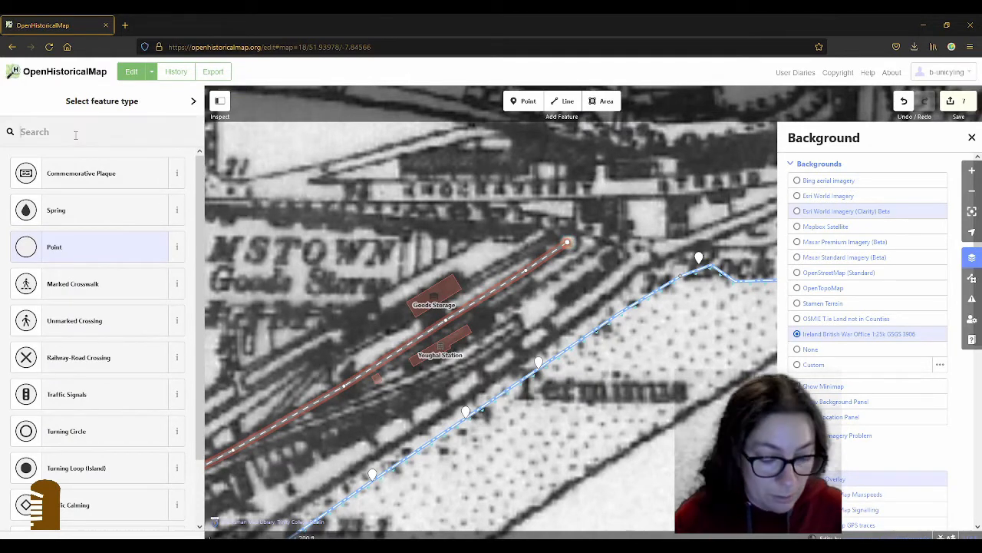
text(turn)
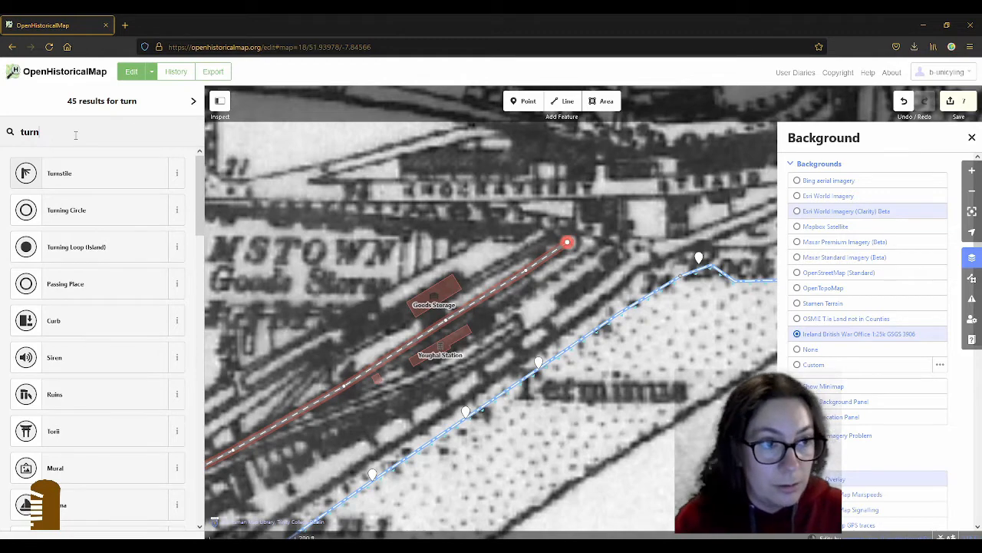
text(ta)
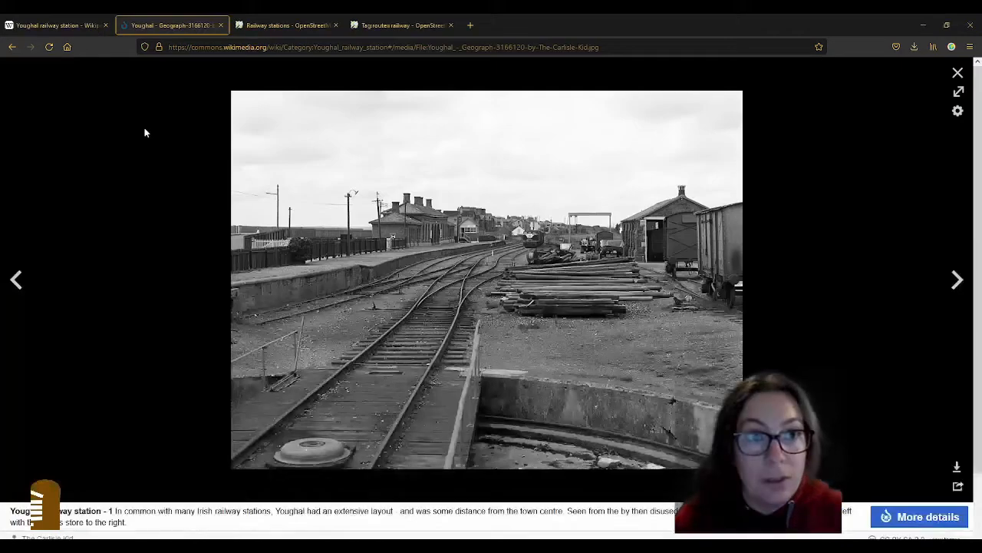
Switch to the OpenStreetMap Wiki and search it for turntable.
click(399, 25)
click(821, 89)
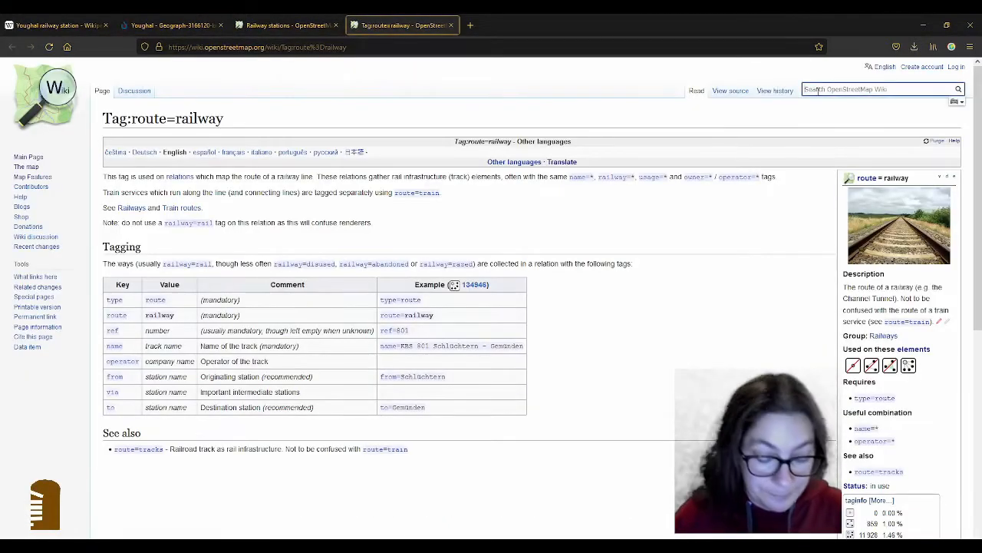
text(turntable)
key(Return)
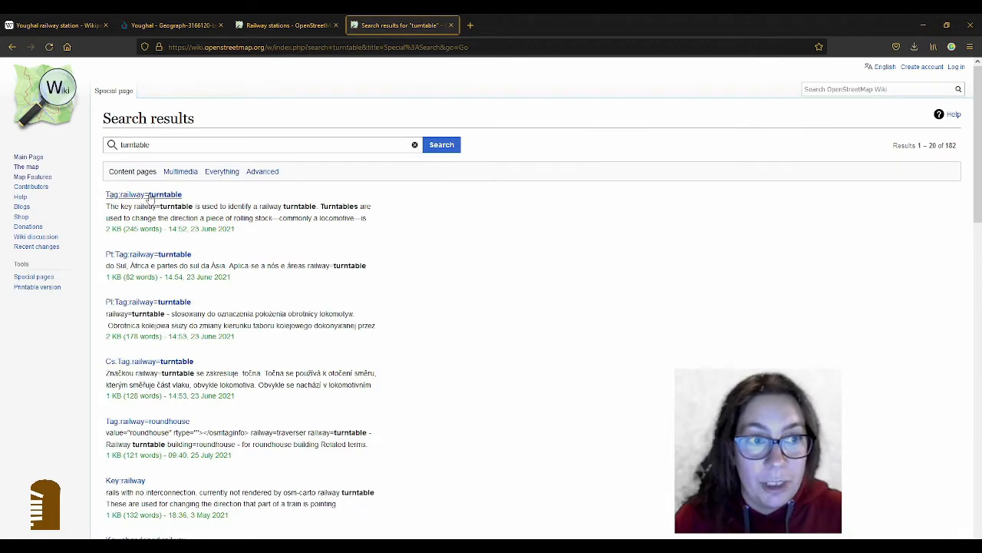
Return to OpenHistoricalMap, choose the generic Point type for the railway's end point and tag it with railway=turntable.
key(alt+Tab)
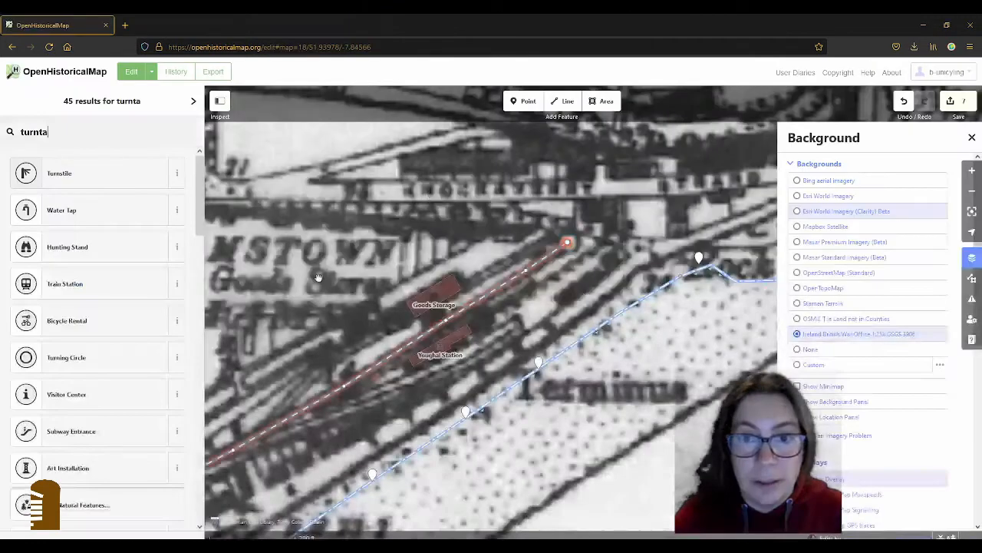
scroll(65, 459, down, 10)
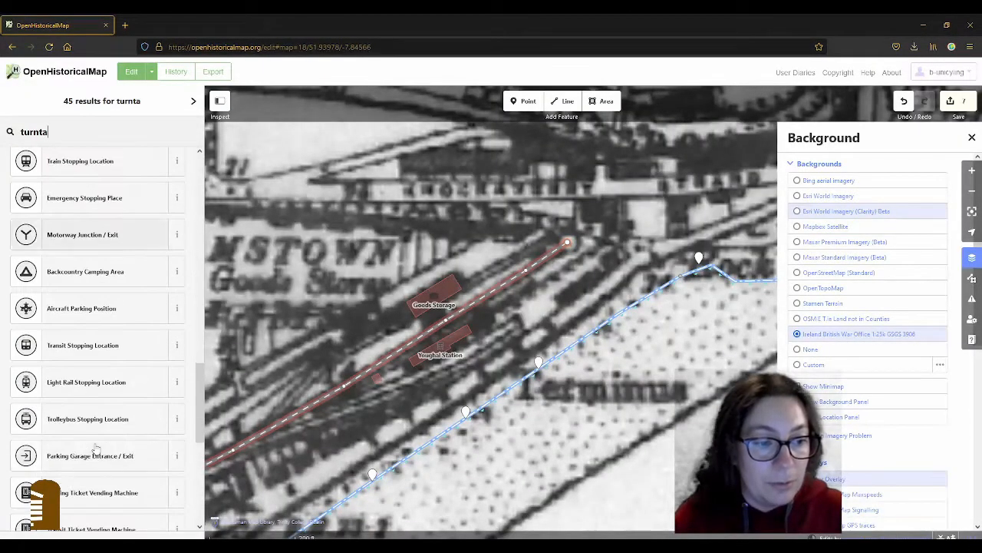
scroll(201, 383, down, 5)
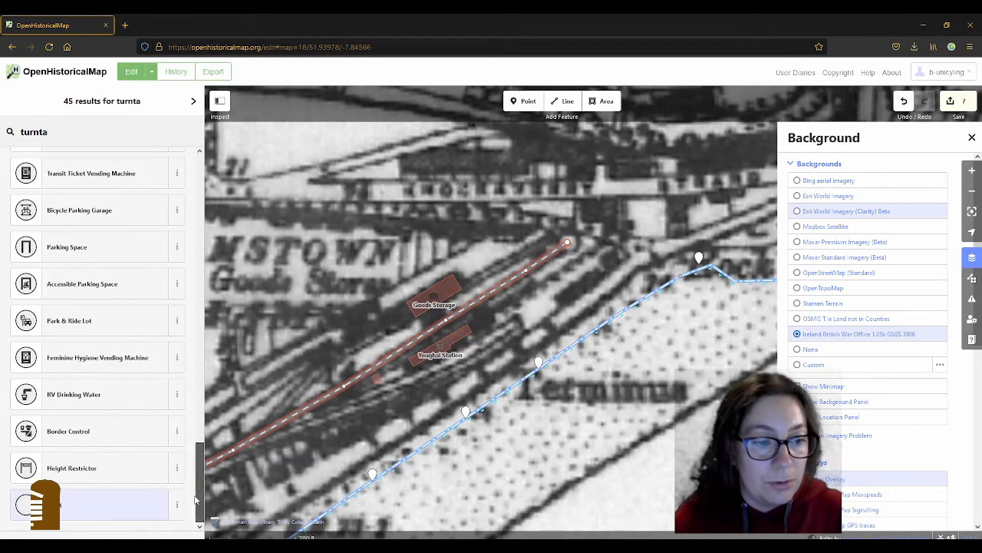
click(97, 505)
click(44, 365)
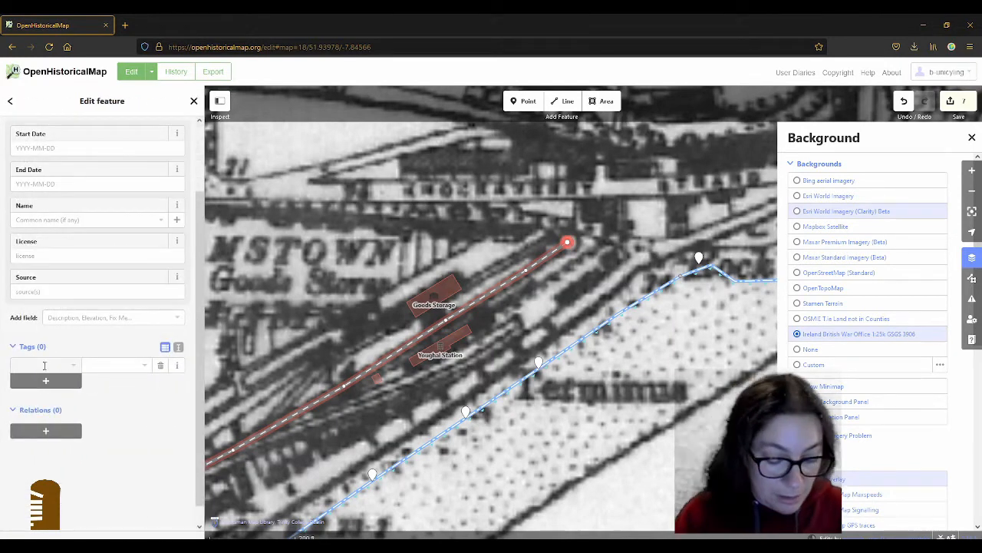
text(rail)
key(Tab)
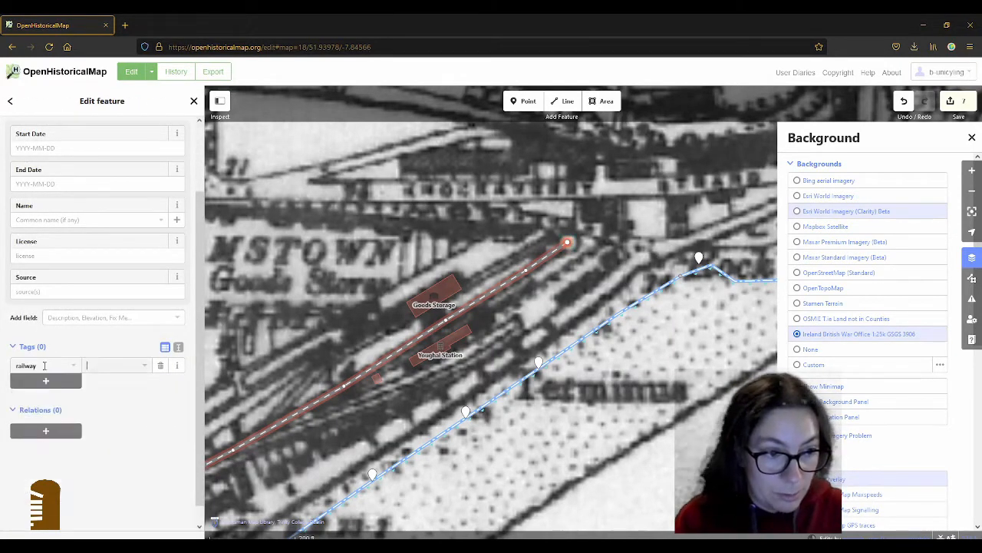
text(turntable)
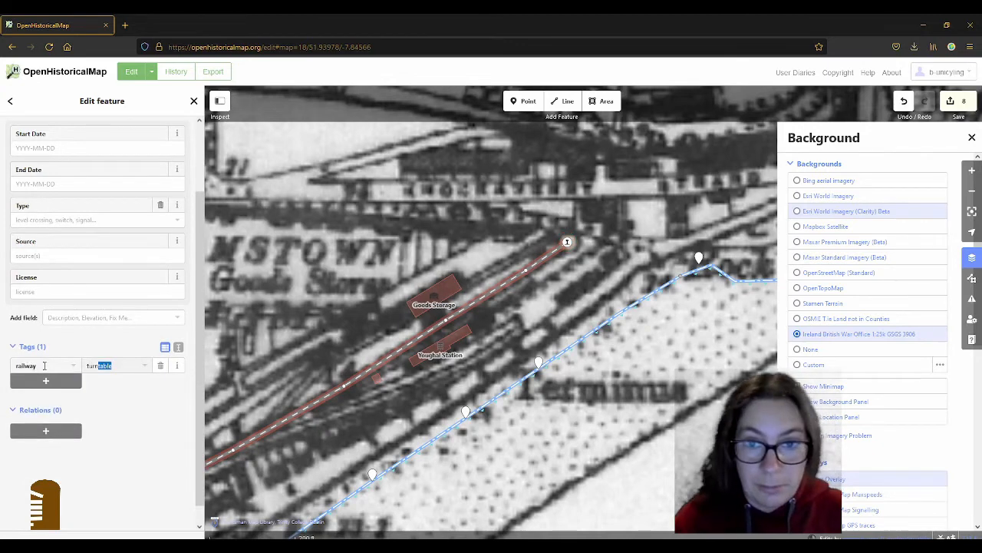
Add the tag end_date=1982 to the turntable point.
key(Tab)
text(end)
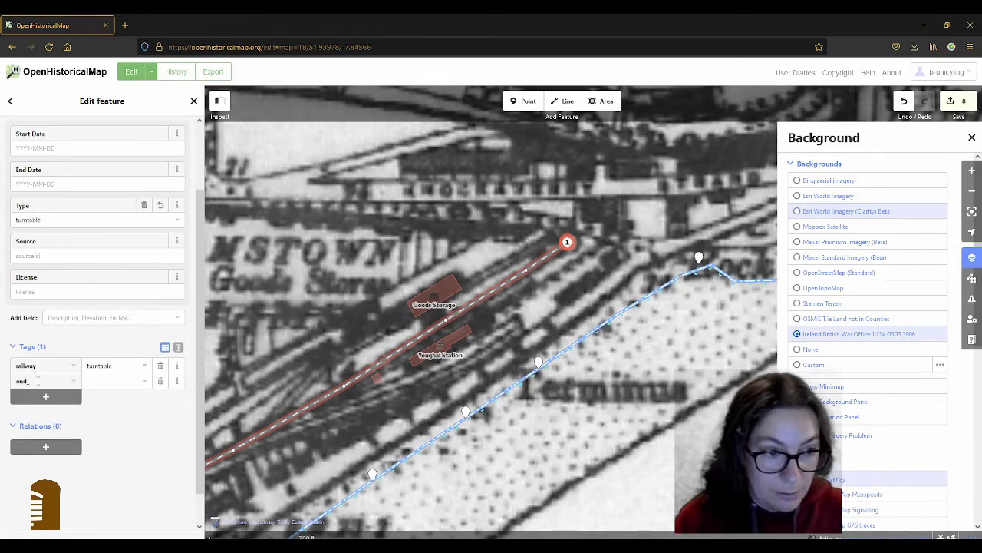
text(_)
key(Tab)
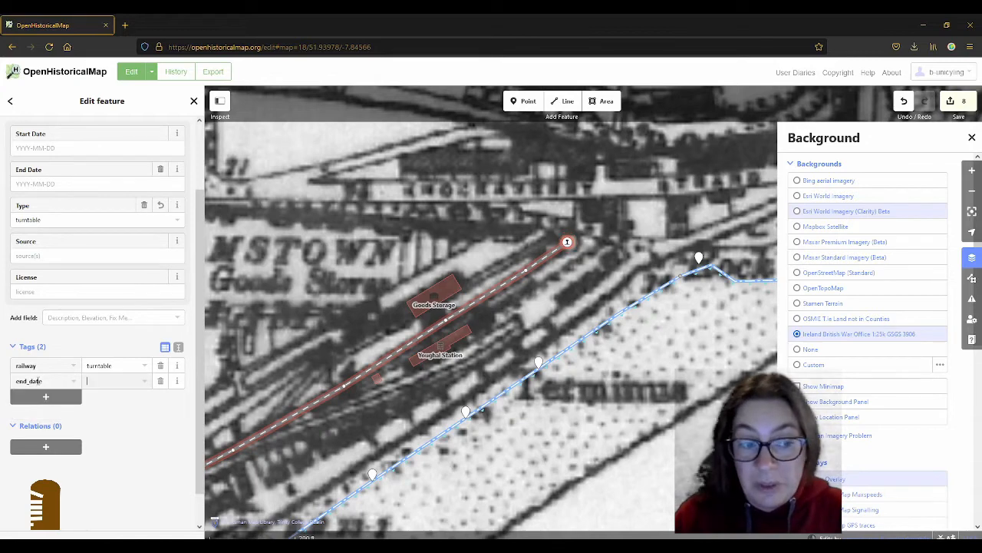
text(1982)
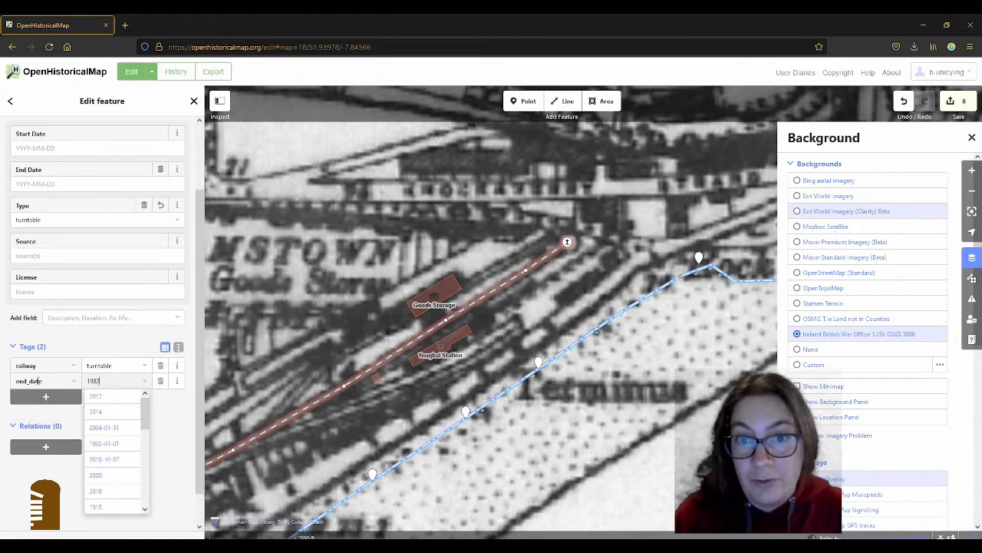
click(557, 305)
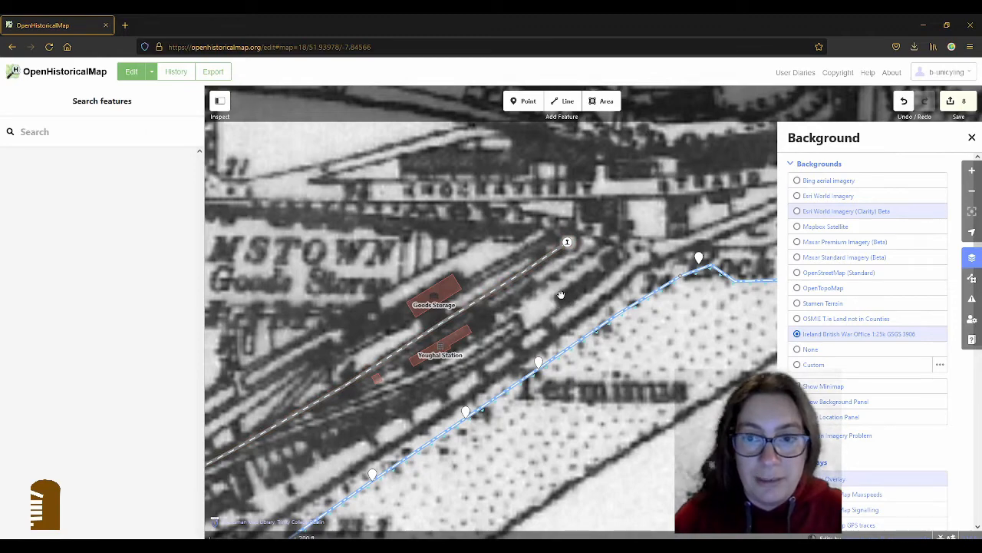
Examine the mapped station area, including the attributes of the Youghal Station building and the Goods Storage shed.
scroll(564, 274, down, 3)
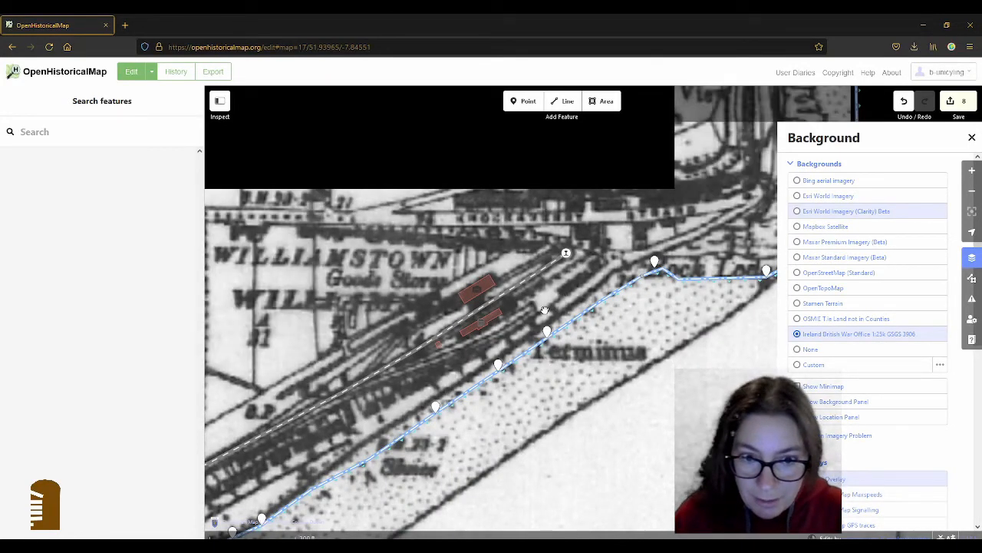
drag(370, 404, 456, 336)
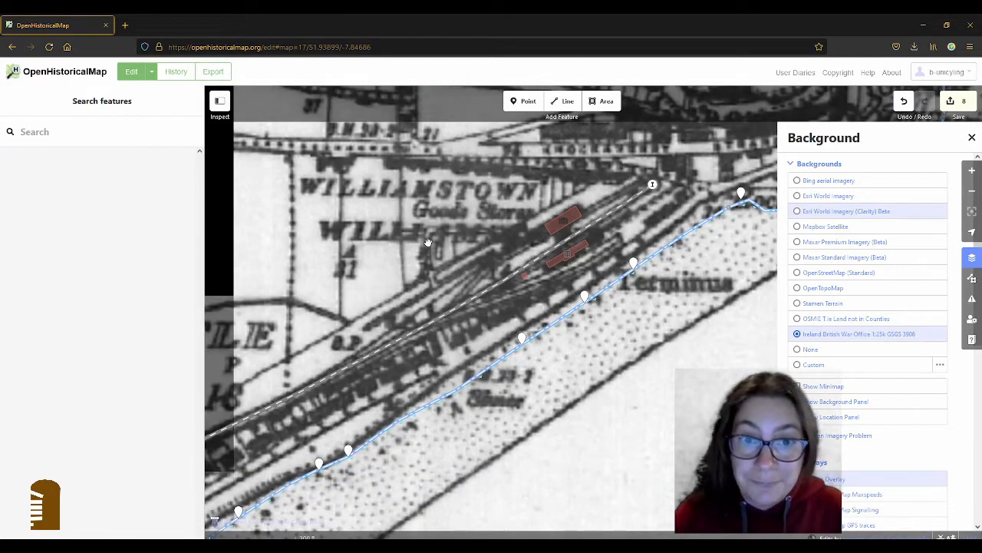
drag(463, 269, 413, 299)
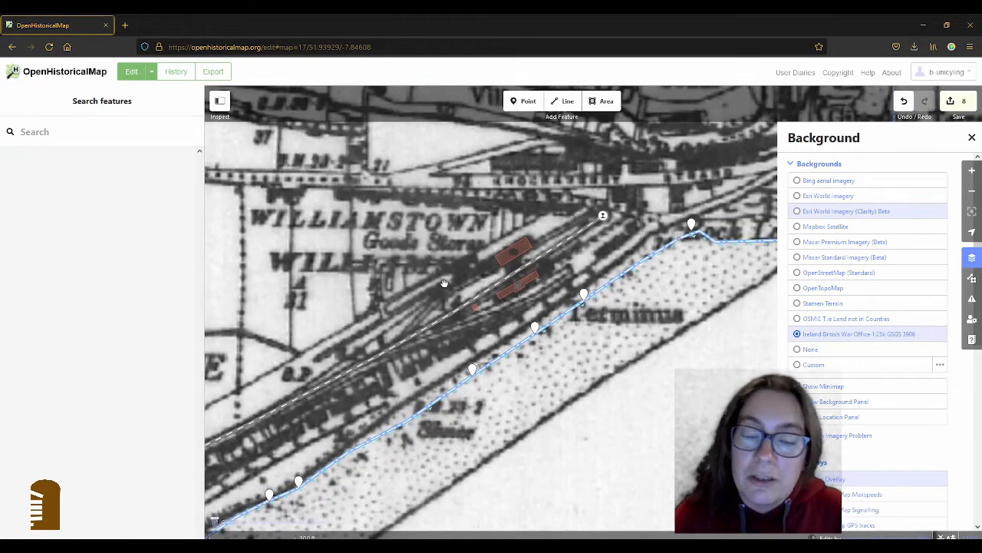
scroll(522, 264, up, 2)
scroll(523, 265, up, 2)
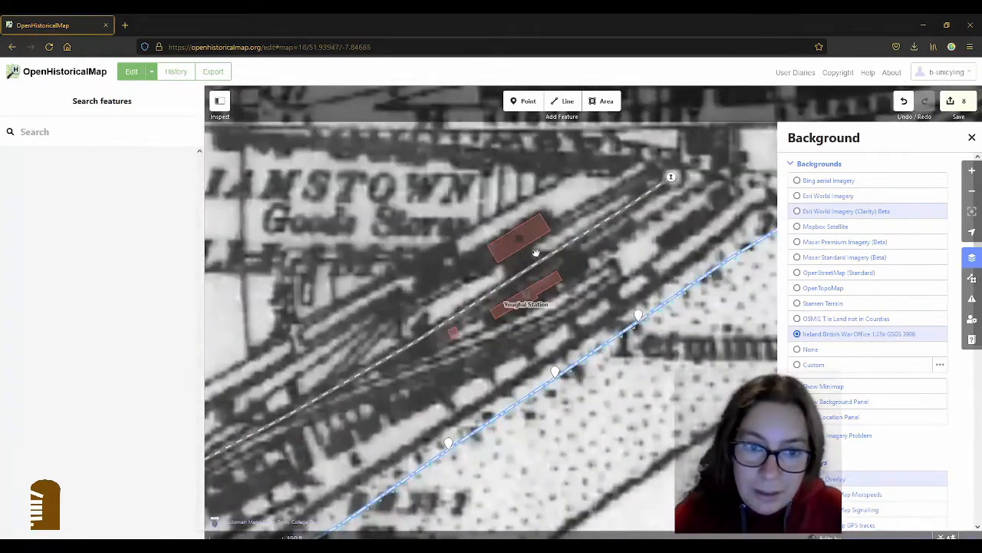
scroll(535, 253, down, 3)
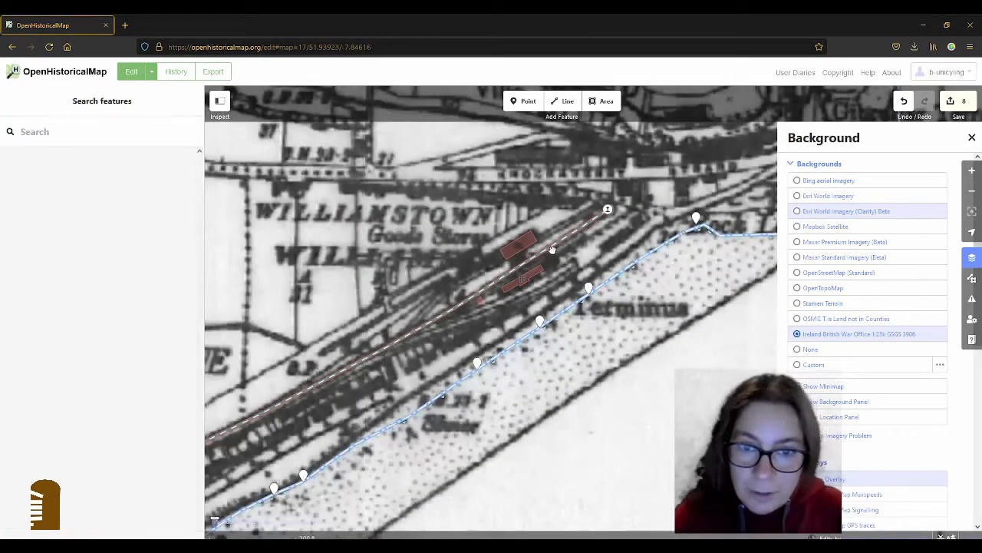
click(546, 278)
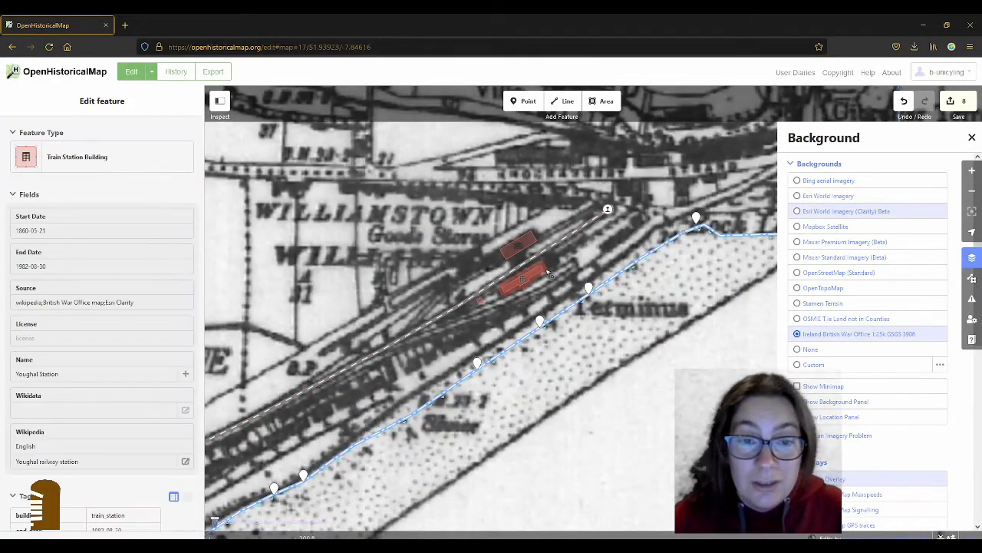
click(529, 249)
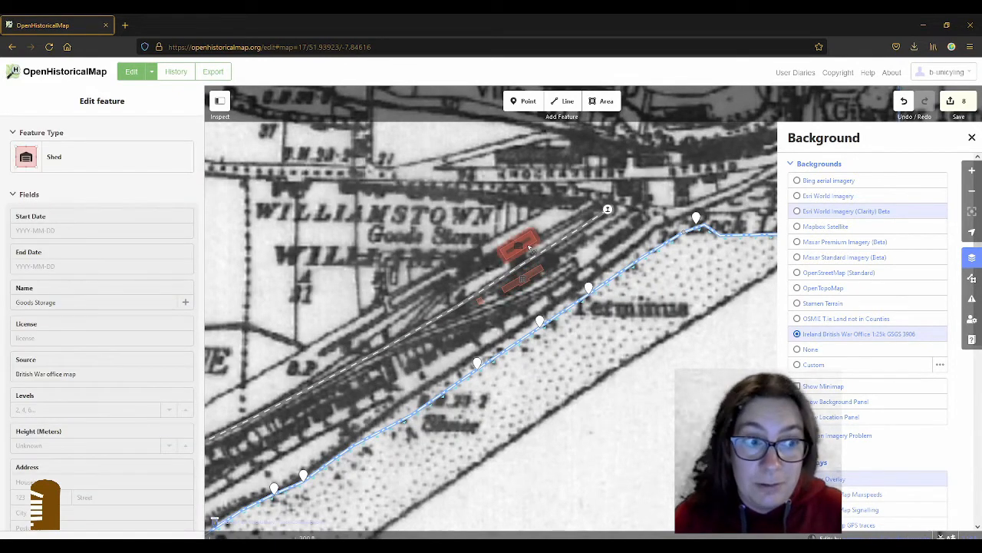
click(451, 295)
Start uploading the edits and enter the changeset comment "added railway station, railway line etc".
drag(339, 333, 537, 200)
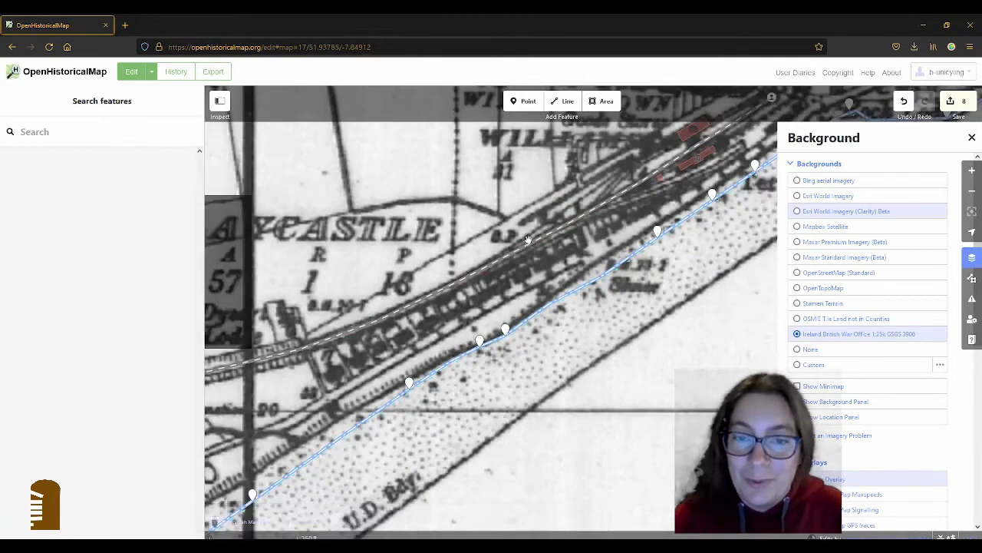
click(529, 224)
click(525, 256)
scroll(525, 255, down, 4)
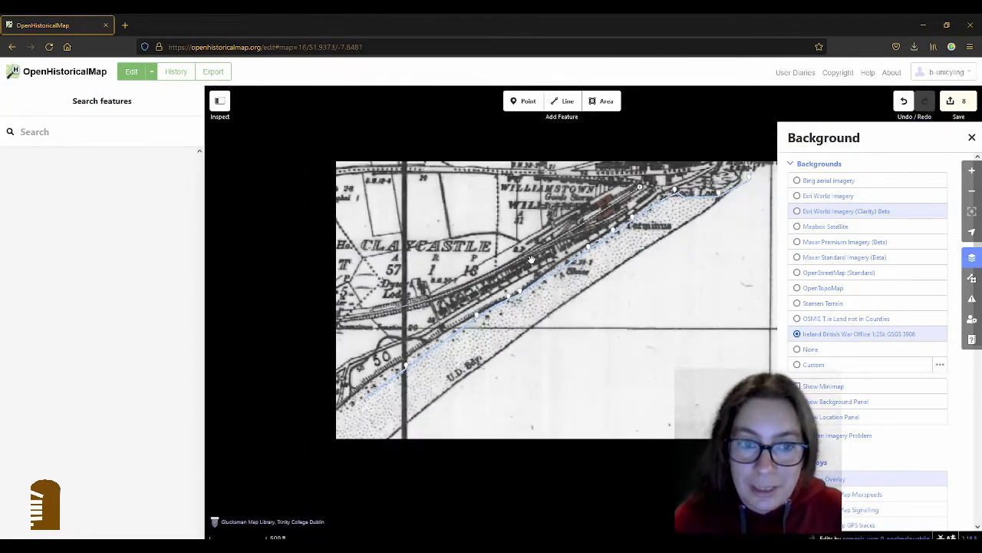
drag(561, 242, 583, 242)
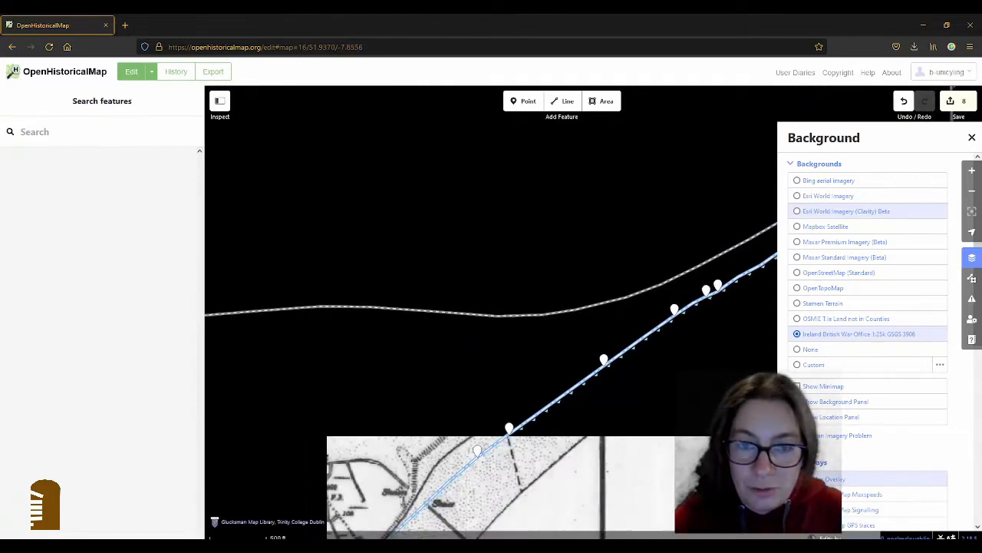
scroll(430, 358, down, 3)
click(959, 101)
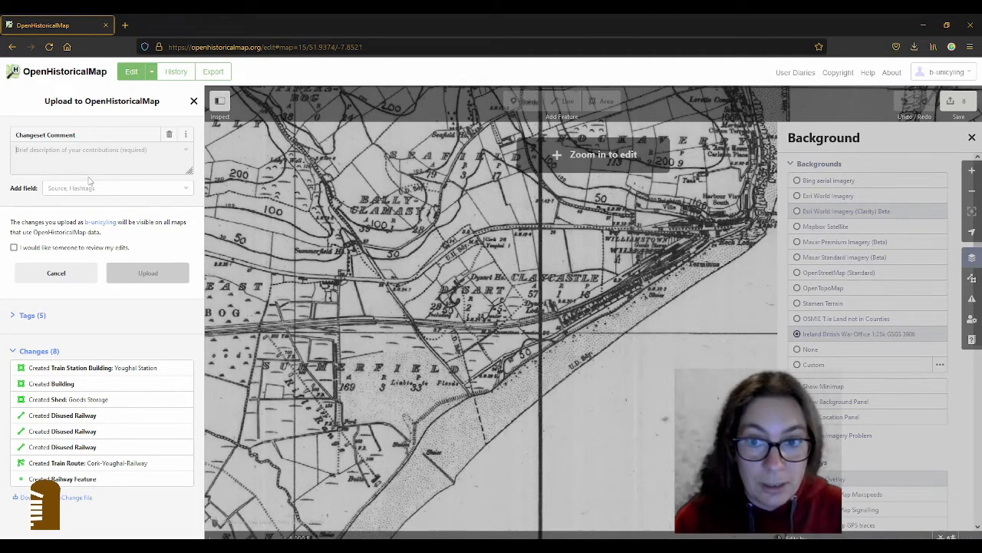
text(added railway, stations)
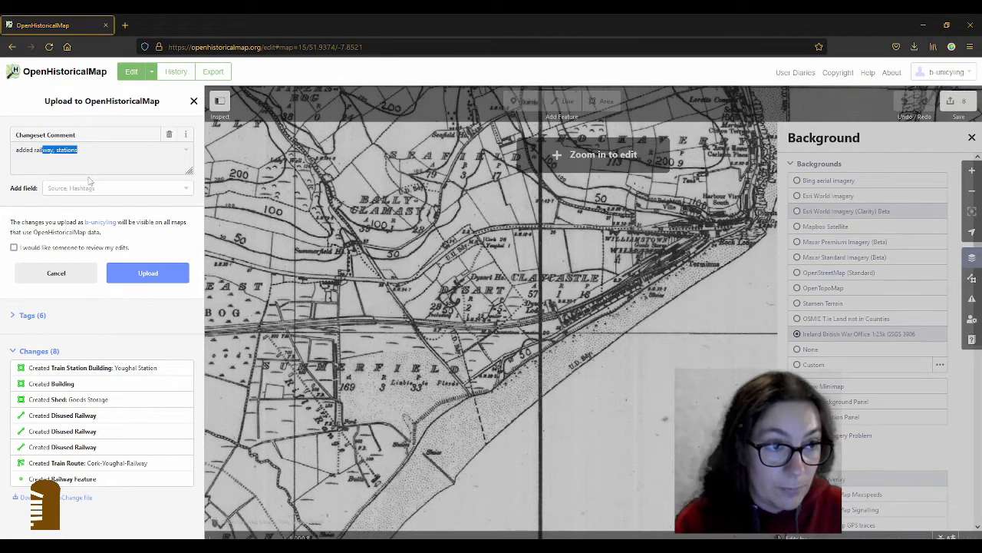
click(55, 150)
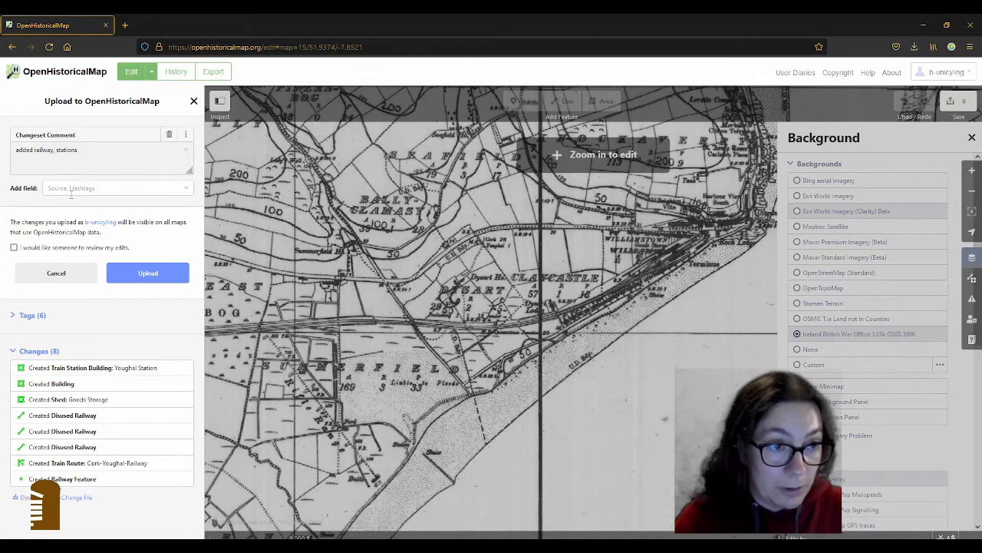
key(BackSpace)
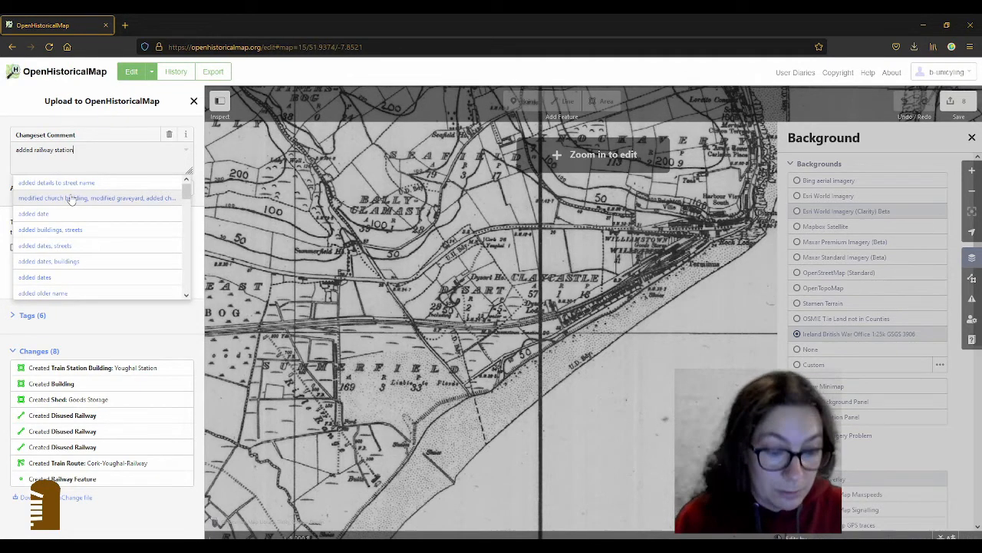
text(. r)
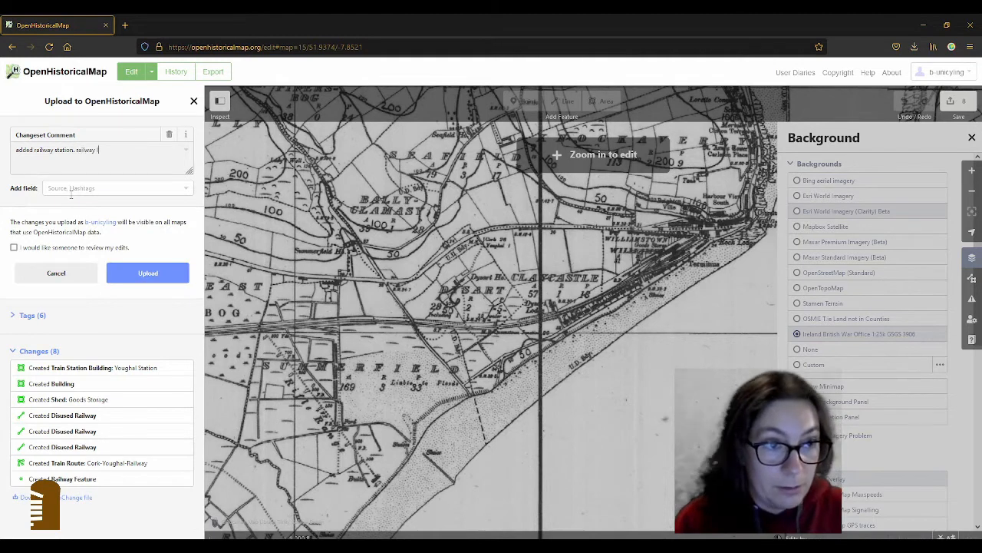
Add a Source field to the changeset reading "British War office map;Esri;wikipedia" and upload the changes.
click(71, 191)
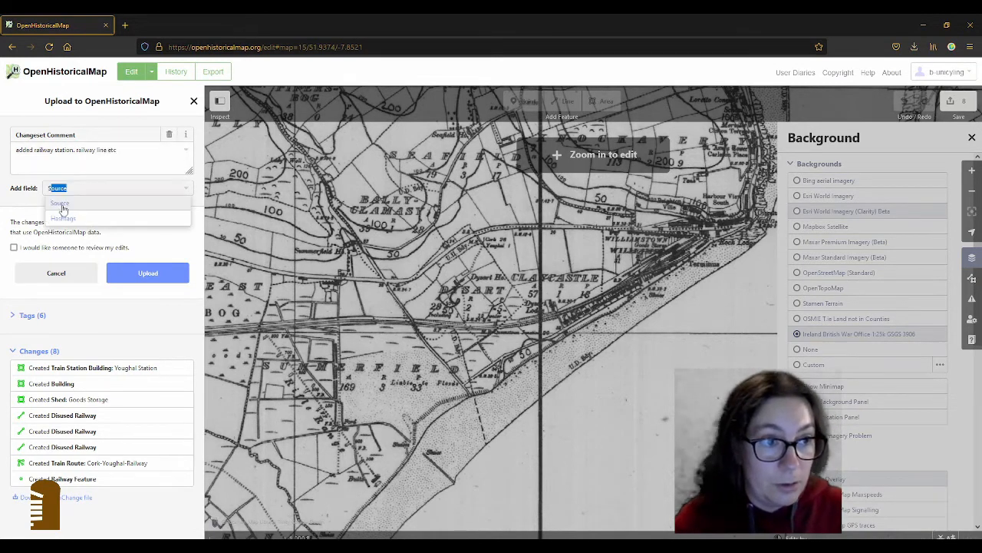
click(62, 204)
text(B)
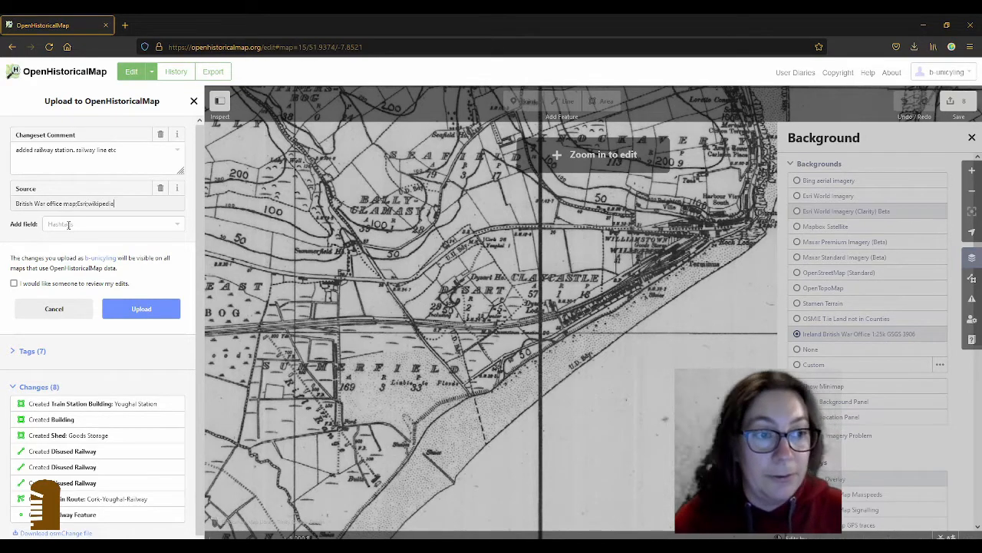
click(141, 309)
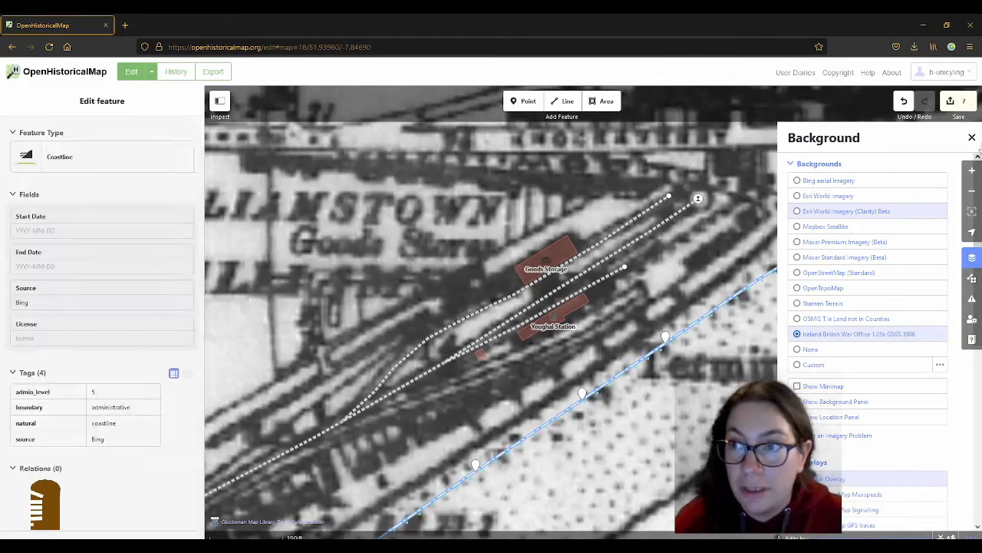
Select the main railway line to review its tags and relation, and show Esri World Imagery (Clarity) Beta as the background.
click(972, 137)
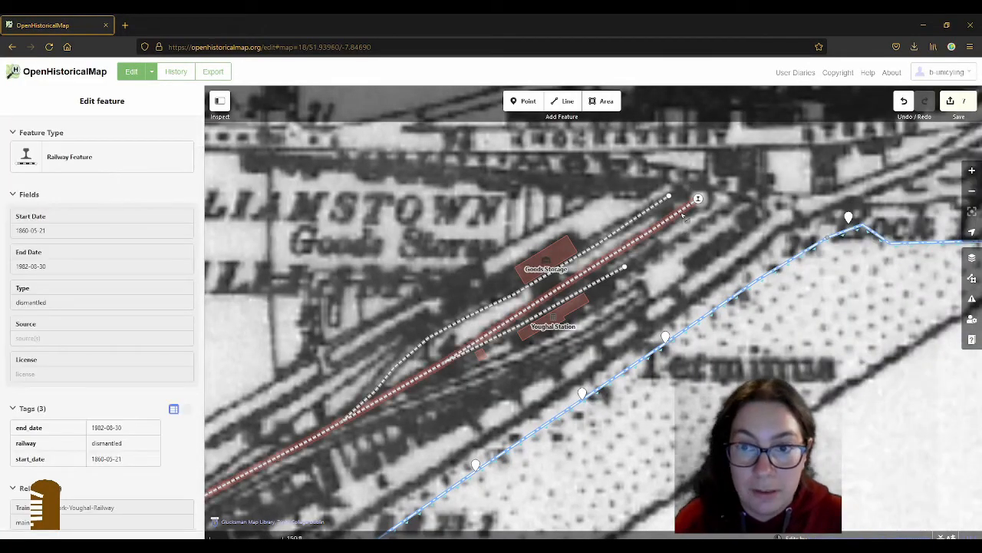
click(686, 215)
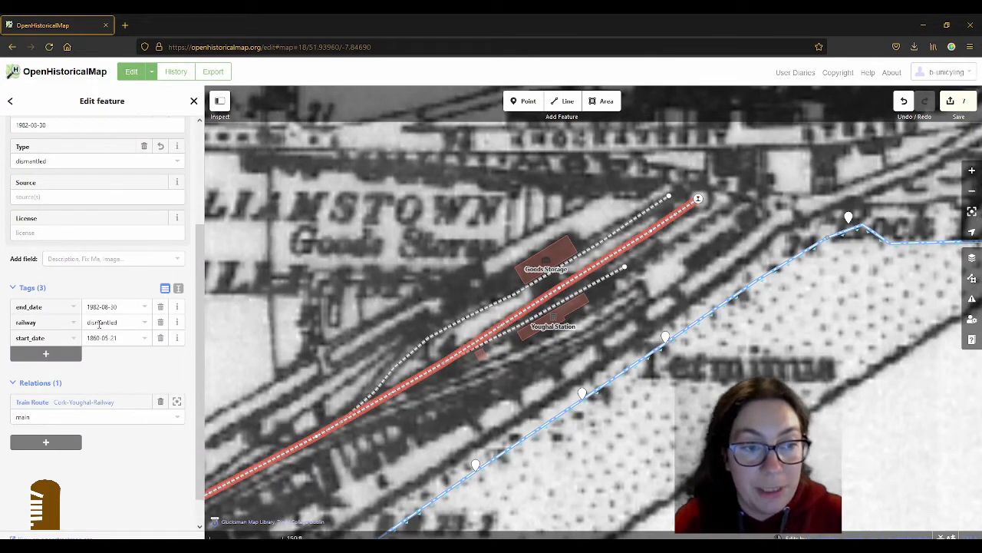
click(972, 259)
click(835, 212)
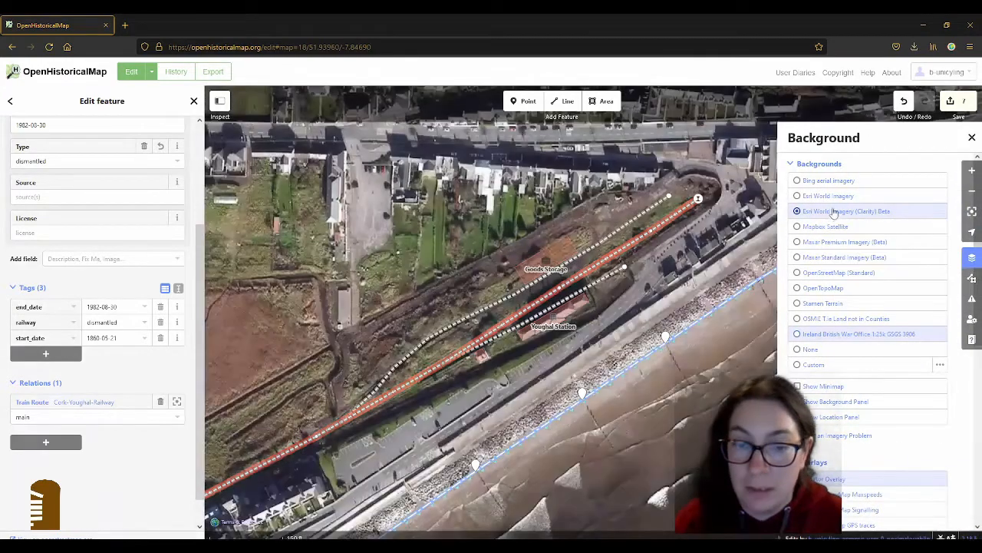
Switch to the browser window with the Wikimedia Commons photo of Youghal station to consult it, and return to OpenHistoricalMap.
key(alt+Tab)
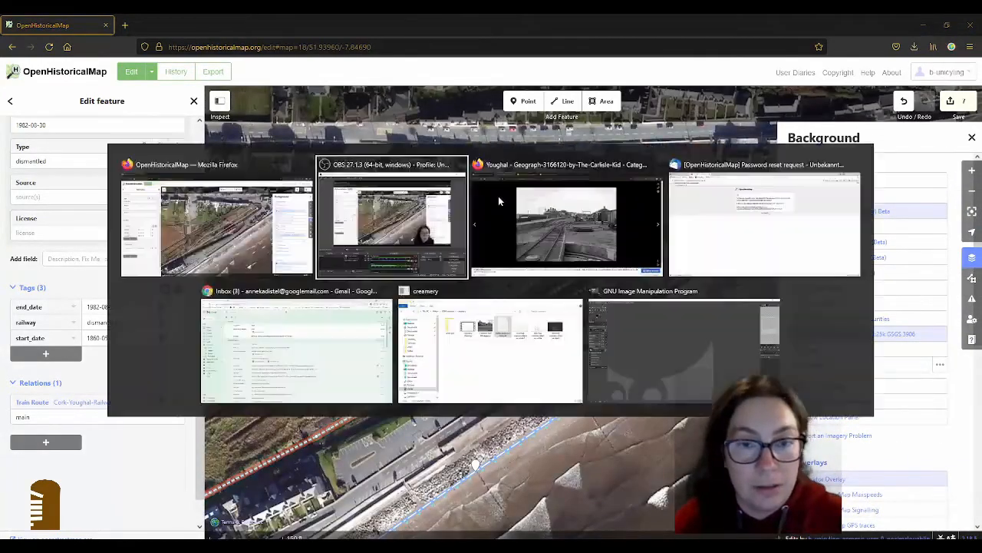
click(499, 201)
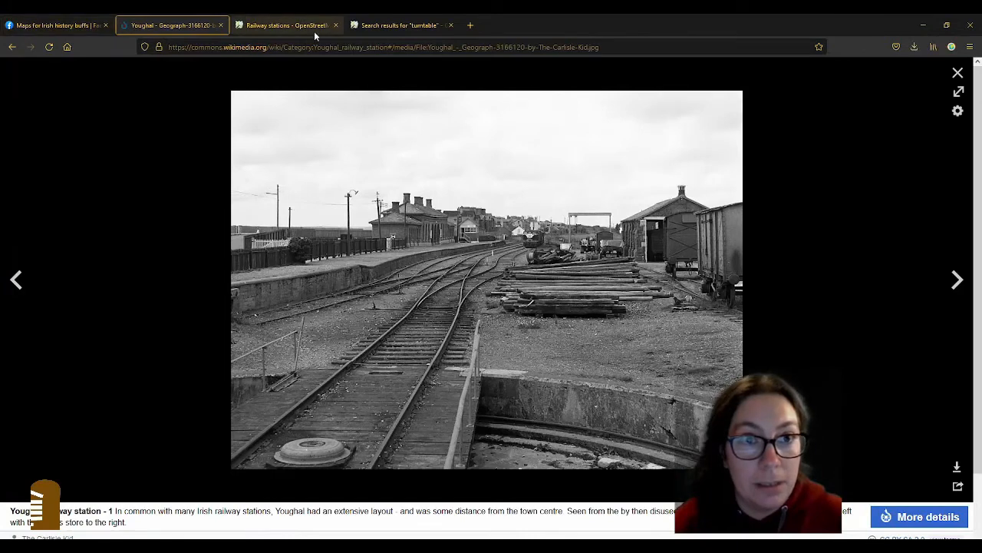
key(alt+Tab)
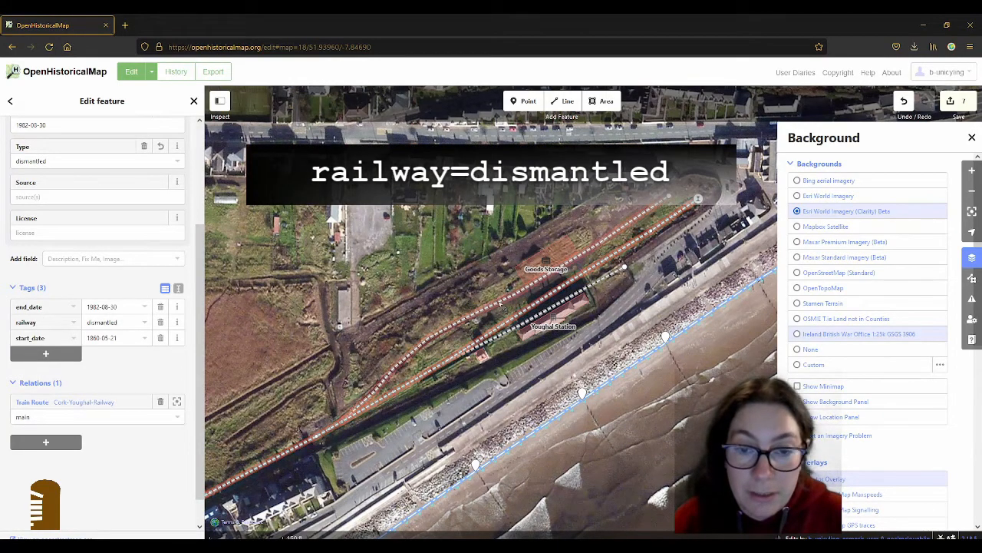
Select the siding beside the Goods Storage shed and examine its tags and the former track bed on the aerial imagery.
click(482, 313)
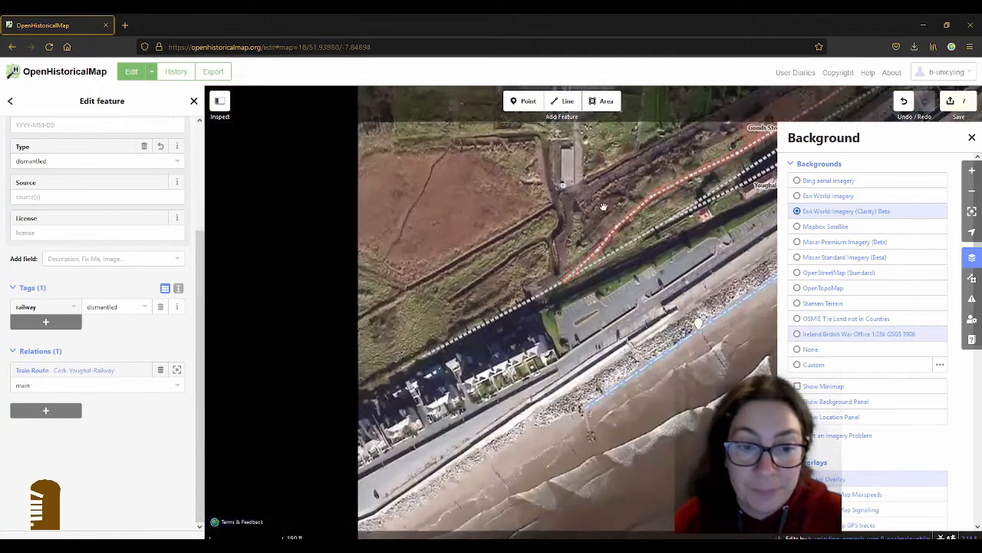
drag(387, 348, 605, 205)
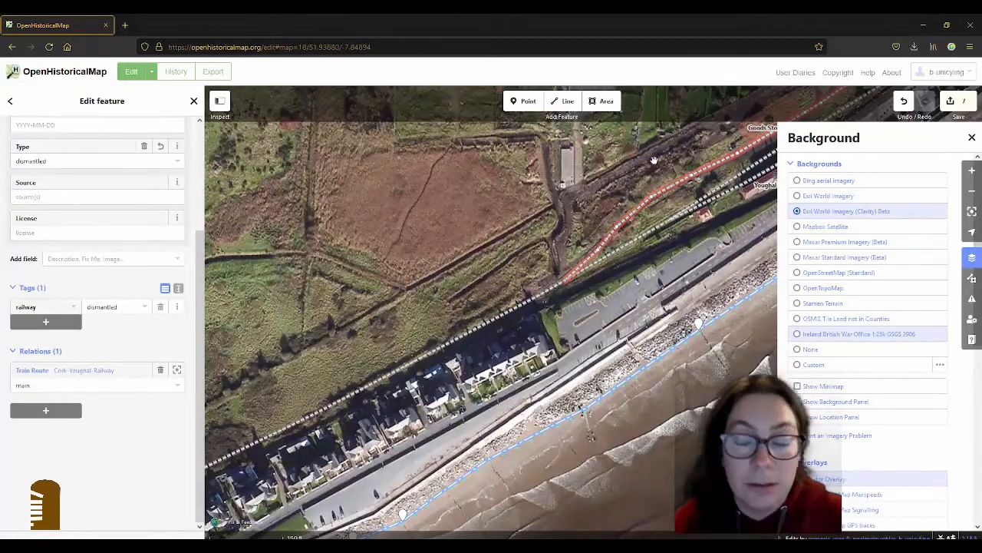
drag(650, 163, 591, 184)
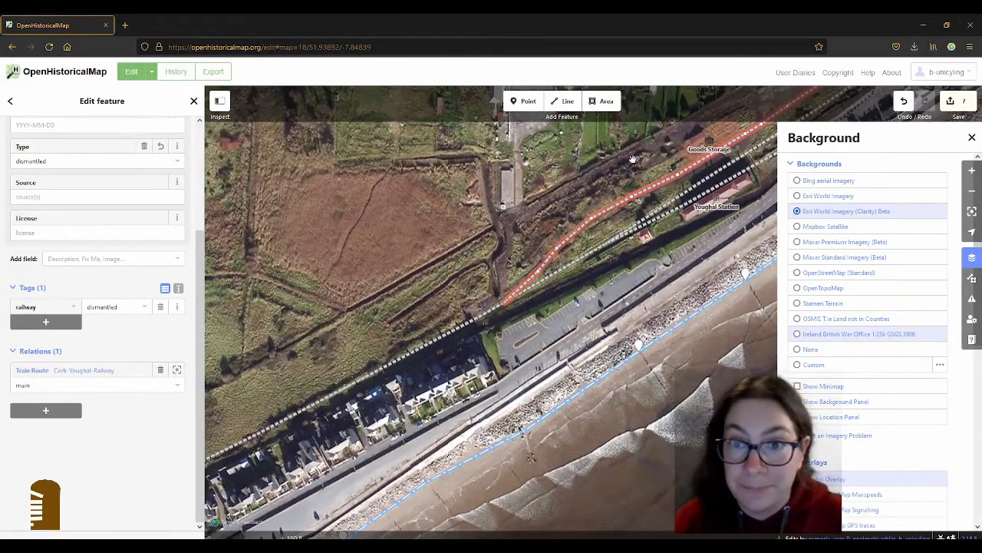
drag(501, 247, 311, 321)
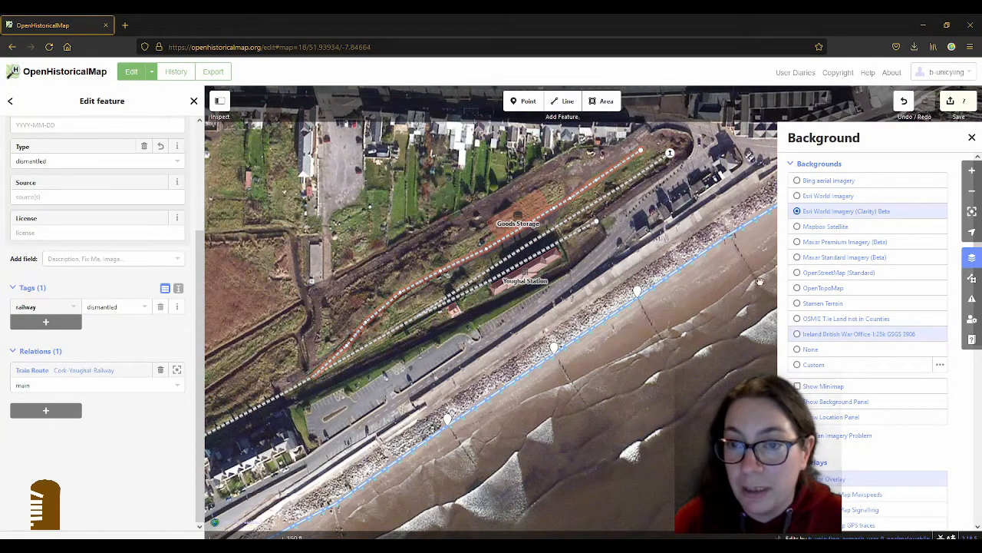
Restore the Ireland British War Office 1:25k GSGS 3906 background and save the remaining railway edits.
click(841, 339)
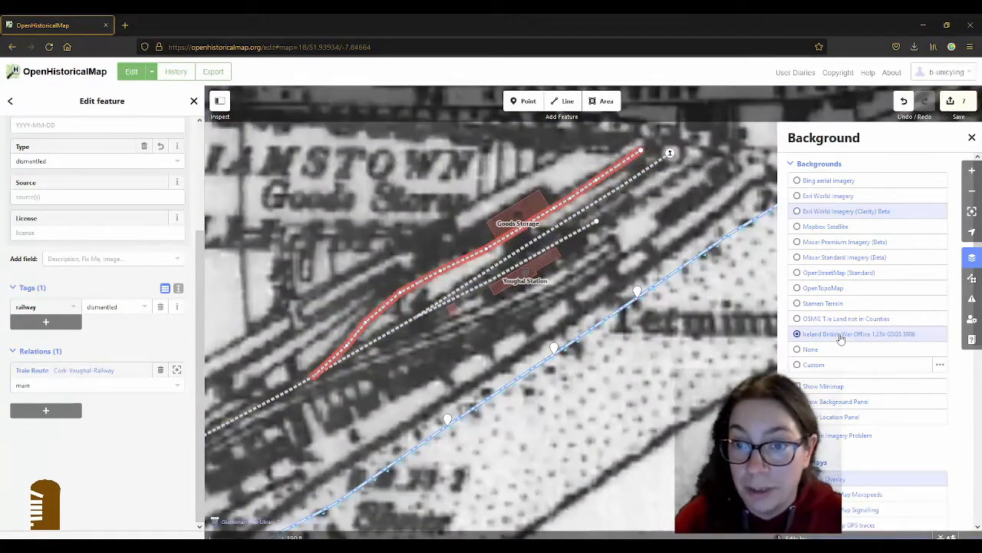
drag(691, 170, 640, 197)
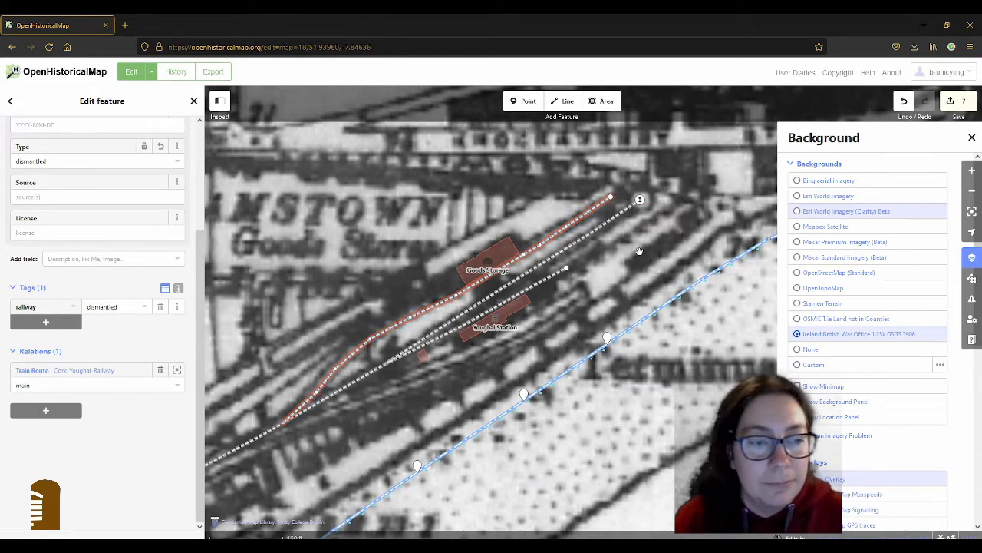
click(958, 101)
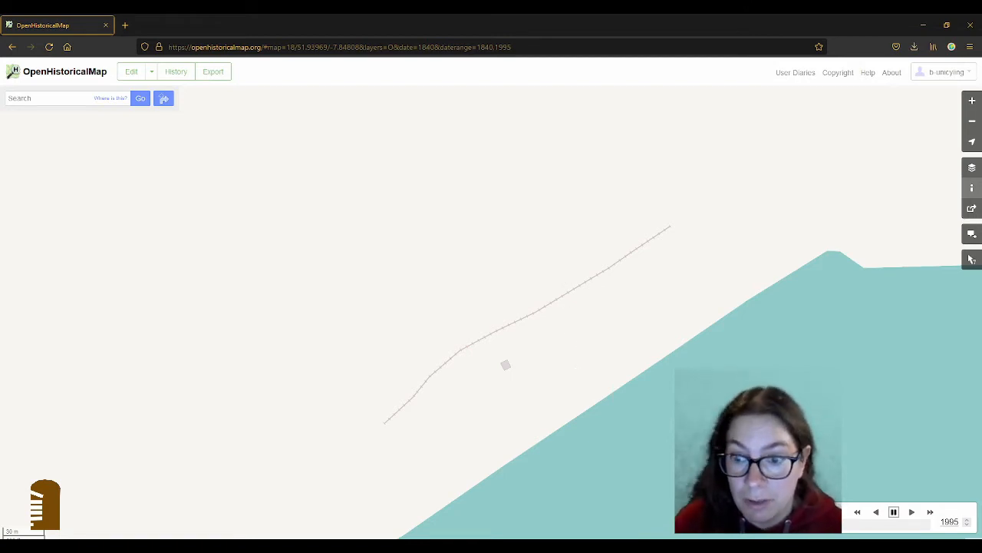
Play the map's timeline over the 1840 to 1995 range to view the station area's changes through time.
click(913, 514)
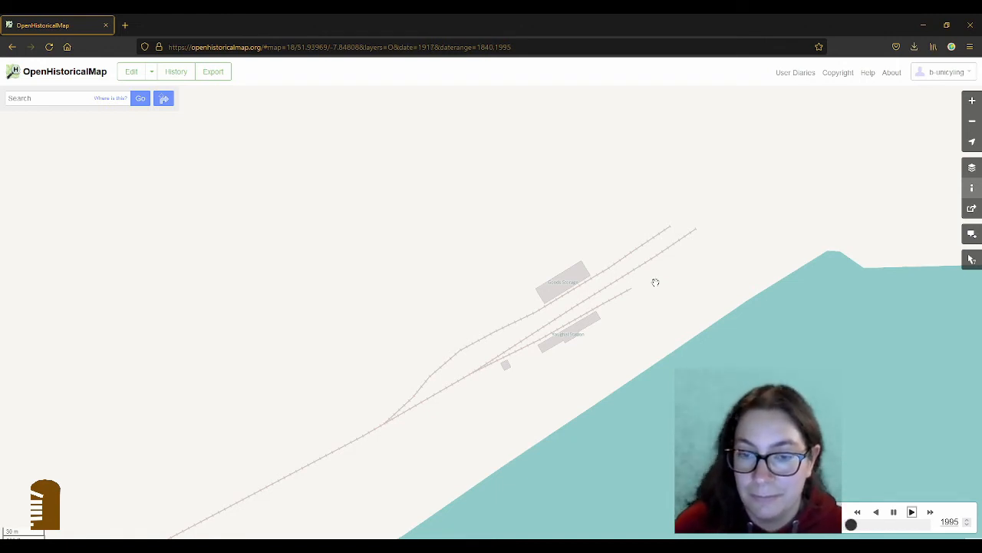
click(865, 528)
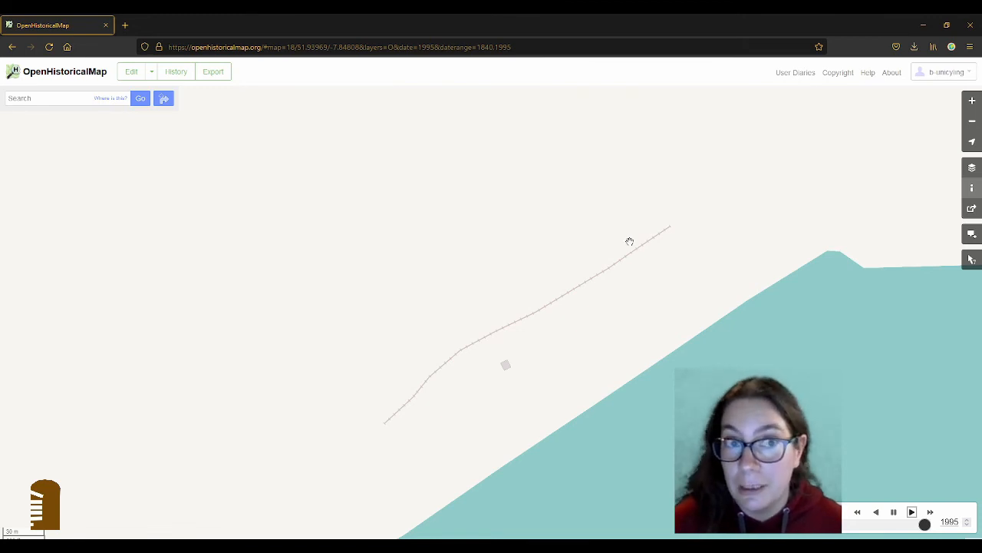
scroll(509, 286, down, 1)
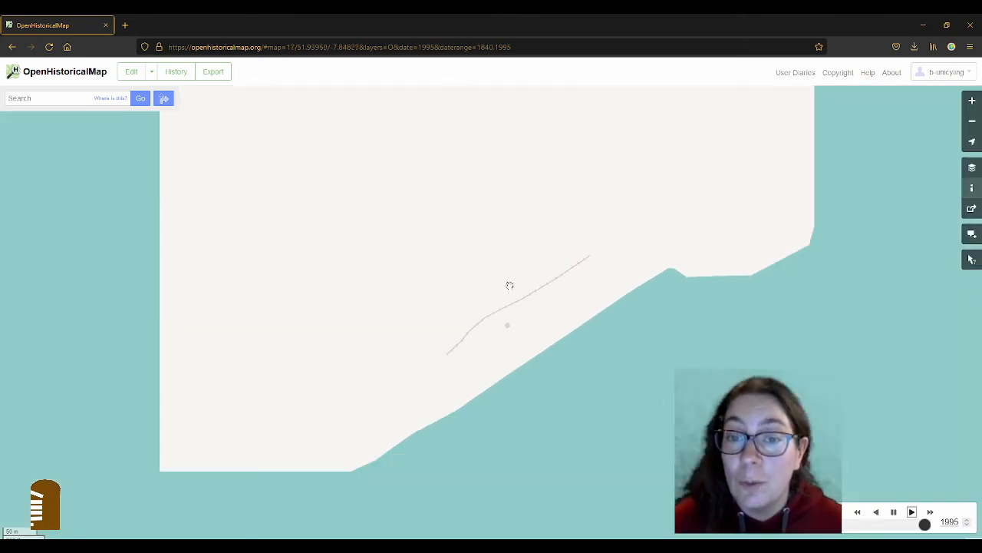